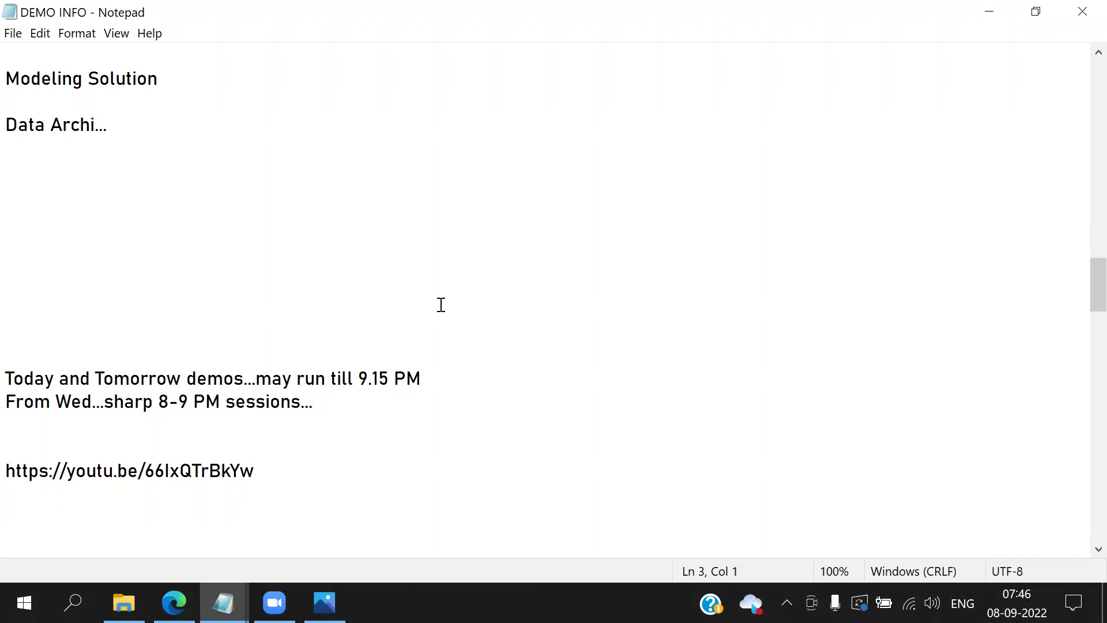
Step: Switch to the VINAYTECH Power BI first demo discussion notes and place the cursor below the "Self Service BI Application" line
{"action": "scroll", "coordinate": [444, 305], "scroll_direction": "down", "scroll_amount": 3}
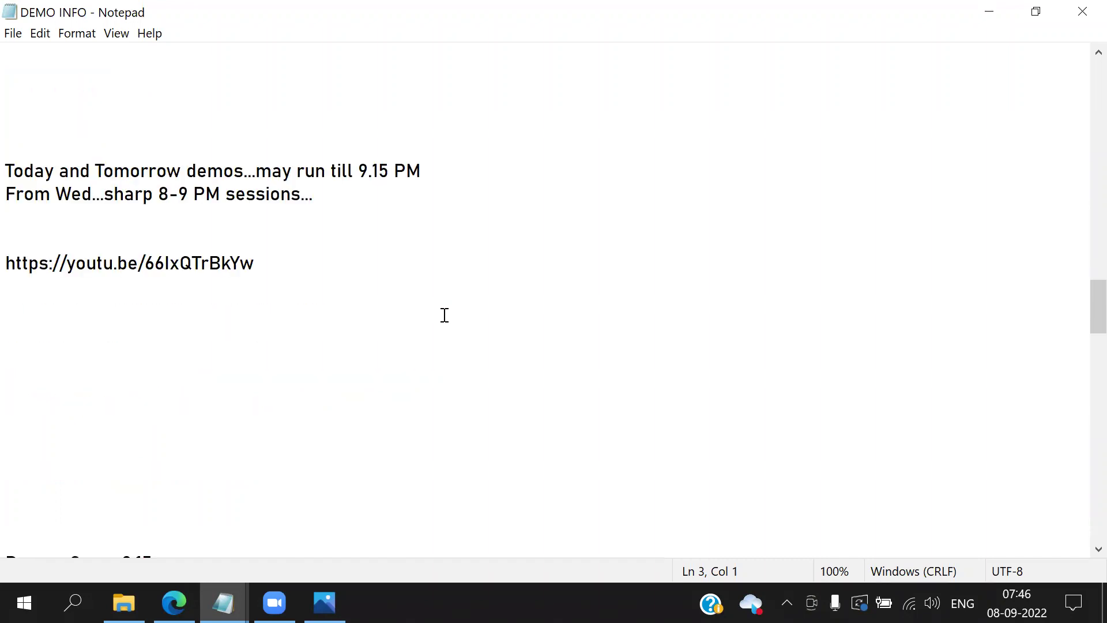
{"action": "left_click", "coordinate": [325, 602]}
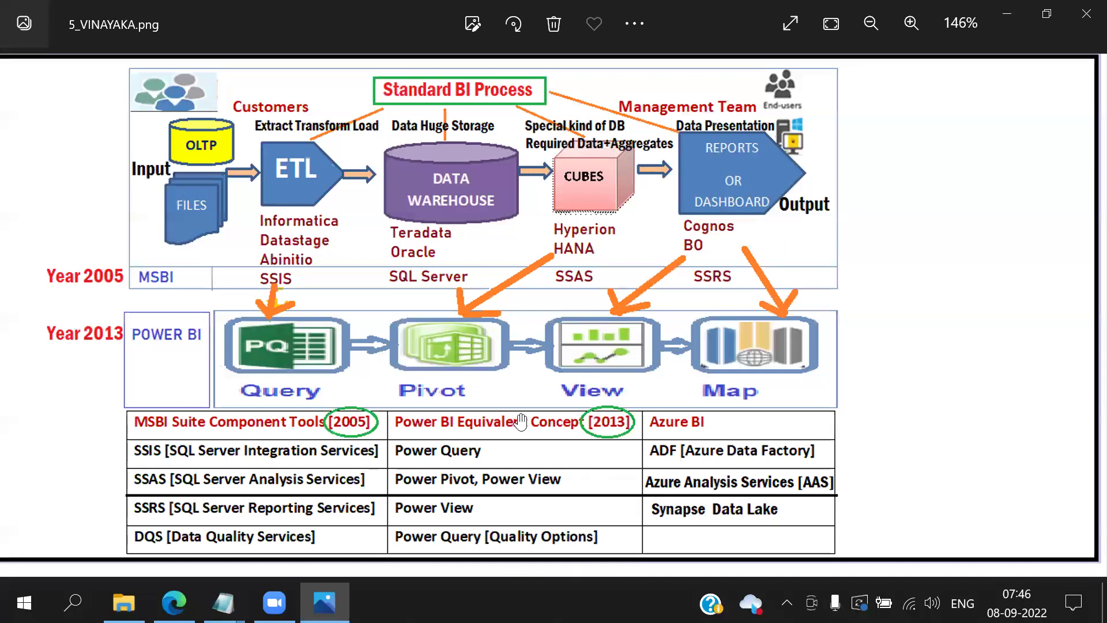
{"action": "mouse_move", "coordinate": [225, 600]}
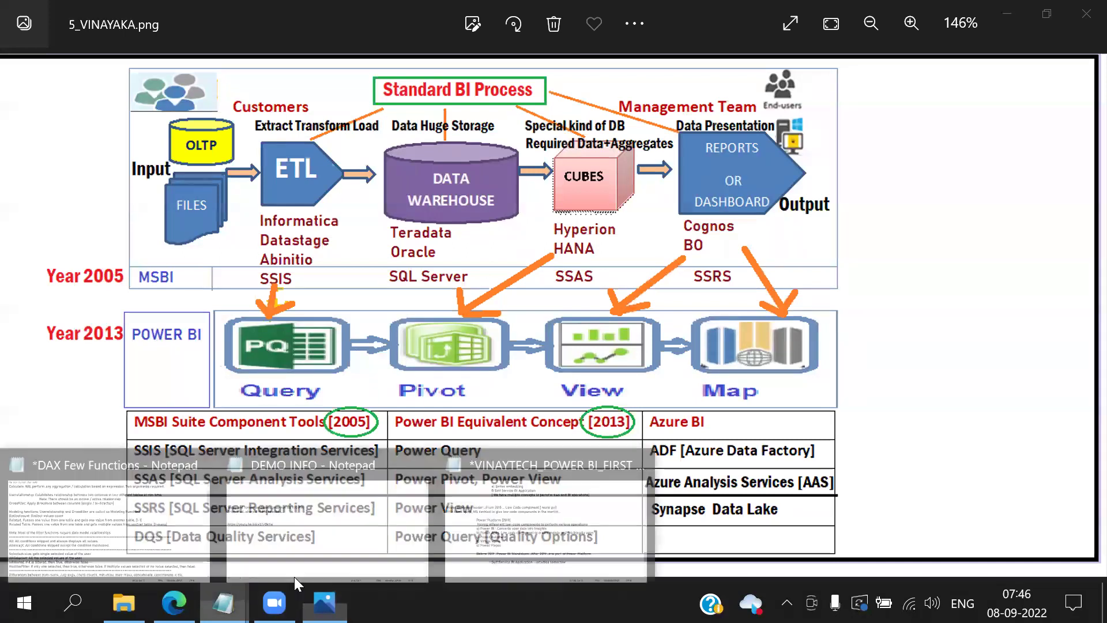
{"action": "left_click", "coordinate": [601, 514]}
{"action": "scroll", "coordinate": [601, 514], "scroll_direction": "down", "scroll_amount": 6}
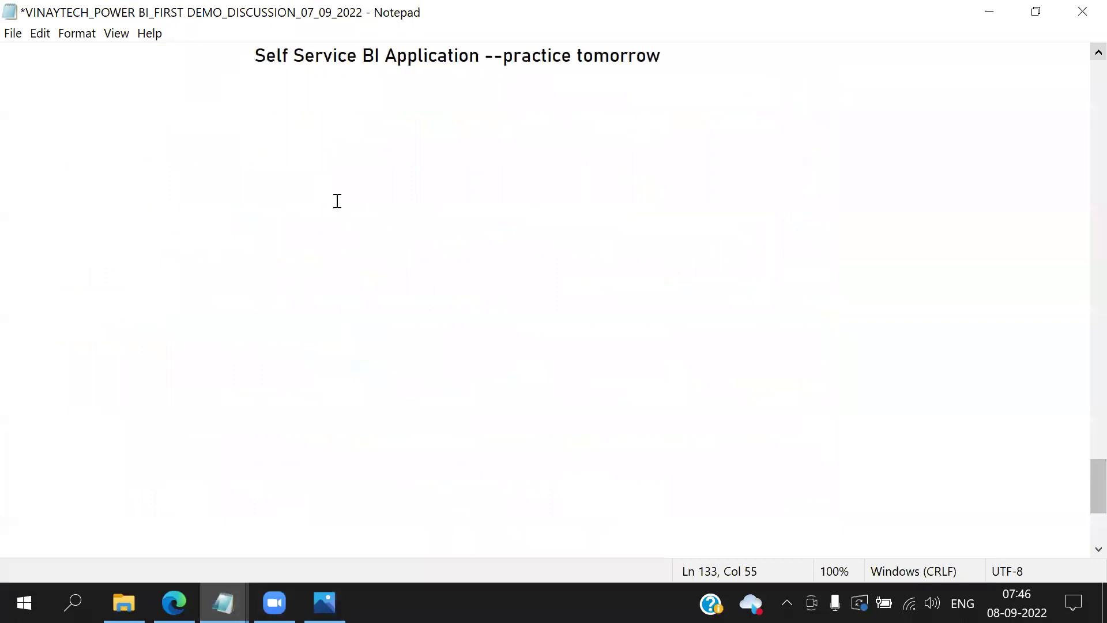
{"action": "key", "text": "Page_Down"}
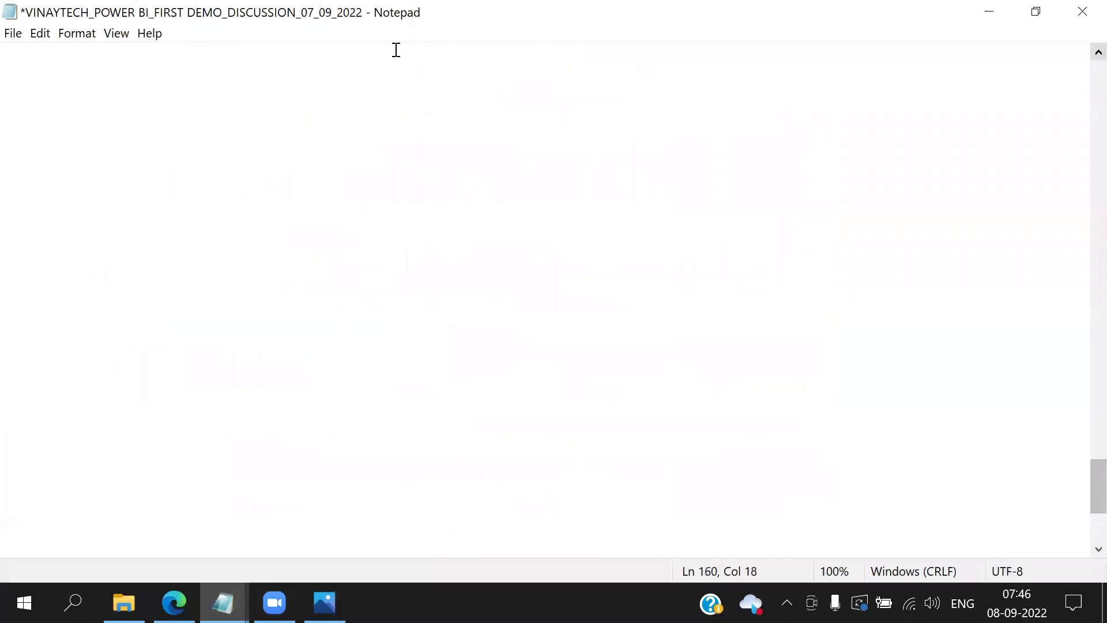
{"action": "left_click_drag", "start_coordinate": [254, 54], "coordinate": [677, 50]}
{"action": "left_click", "coordinate": [263, 94]}
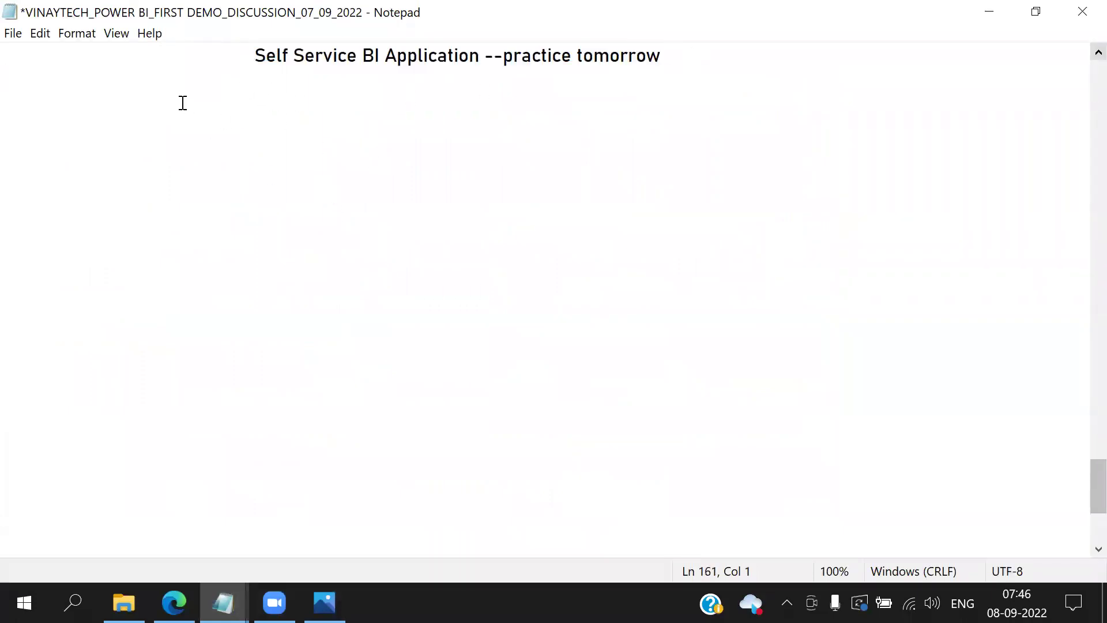
Step: Write the line "Self Service BI: End-End BI: Data--> Extract-->Transform-->Model->Secure-->Visuals-->BI Data" below the Self Service BI Application line
{"action": "key", "text": "Return"}
{"action": "type", "text": "Self Serv"}
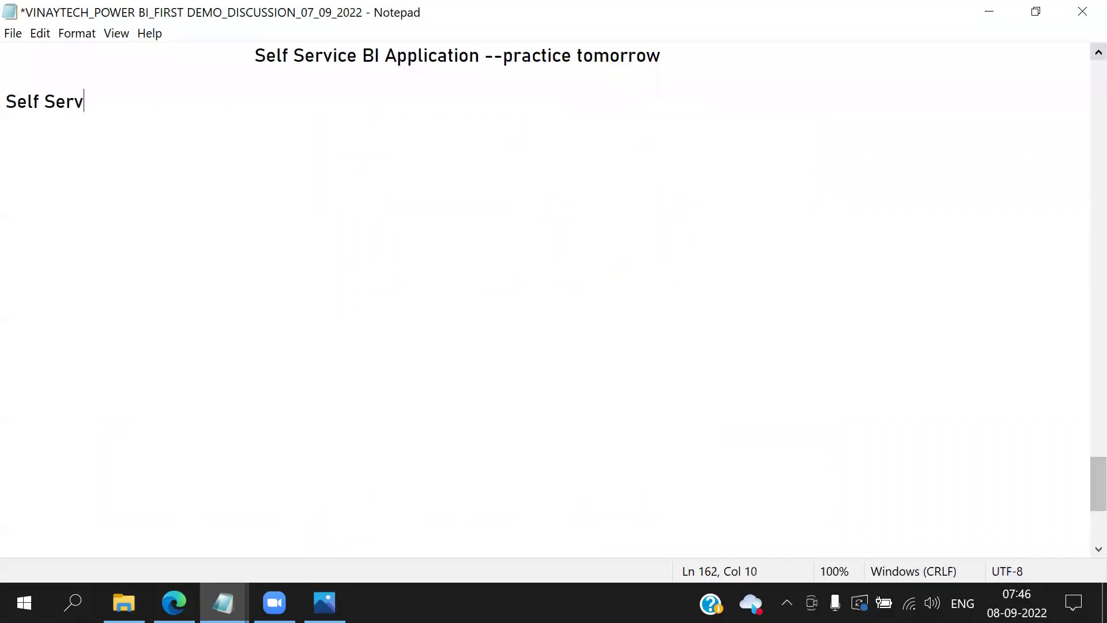
{"action": "type", "text": "ice BI: End-End BI"}
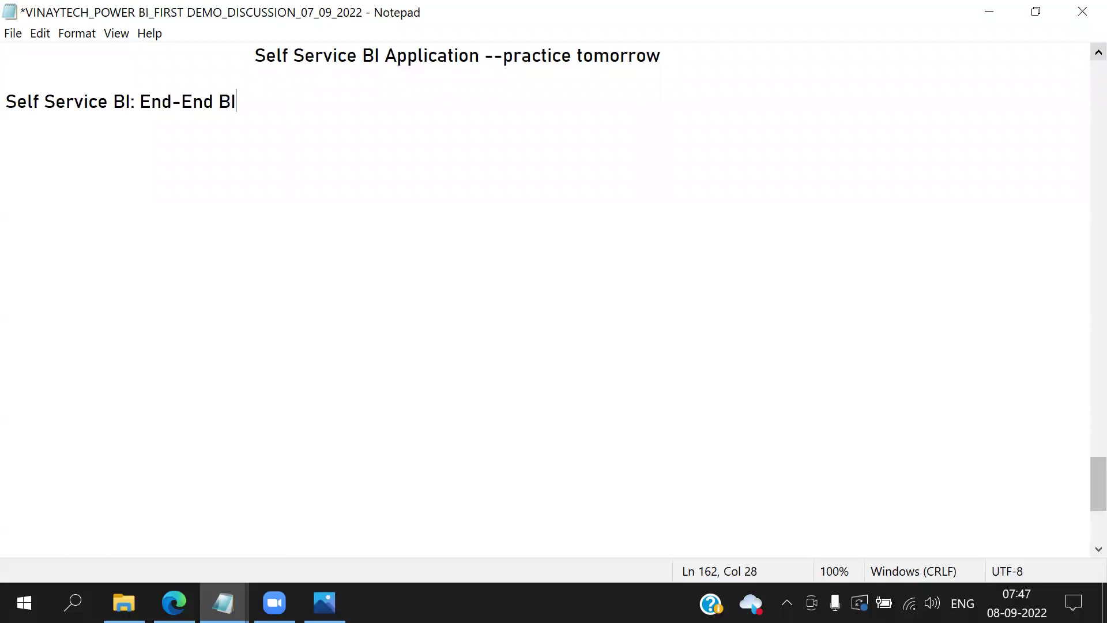
{"action": "type", "text": ": Data--> Extract"}
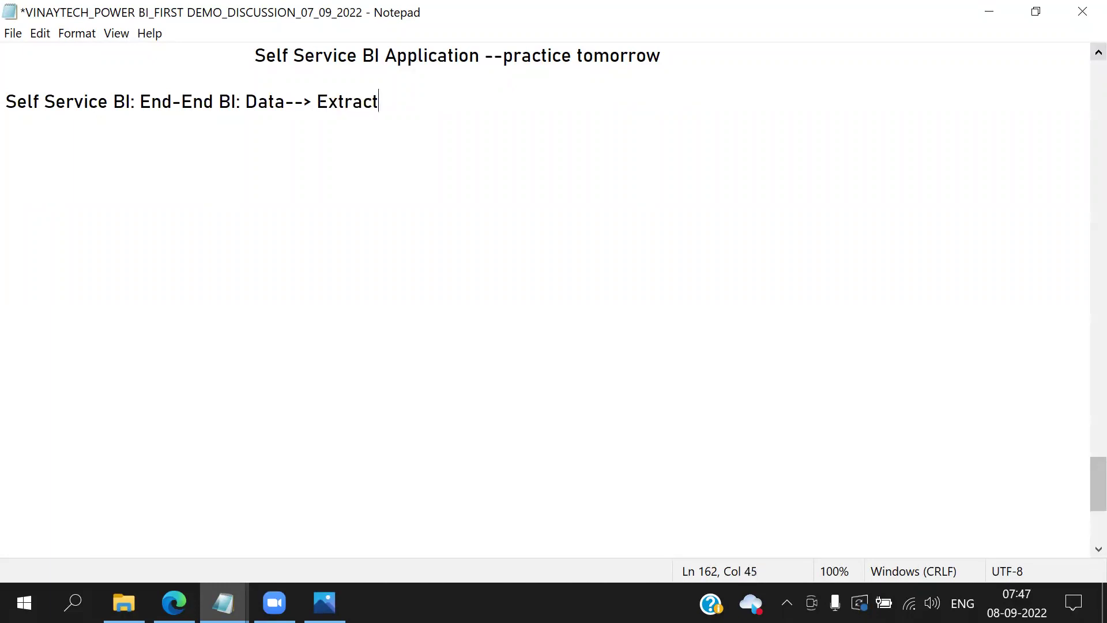
{"action": "type", "text": "-->Transform"}
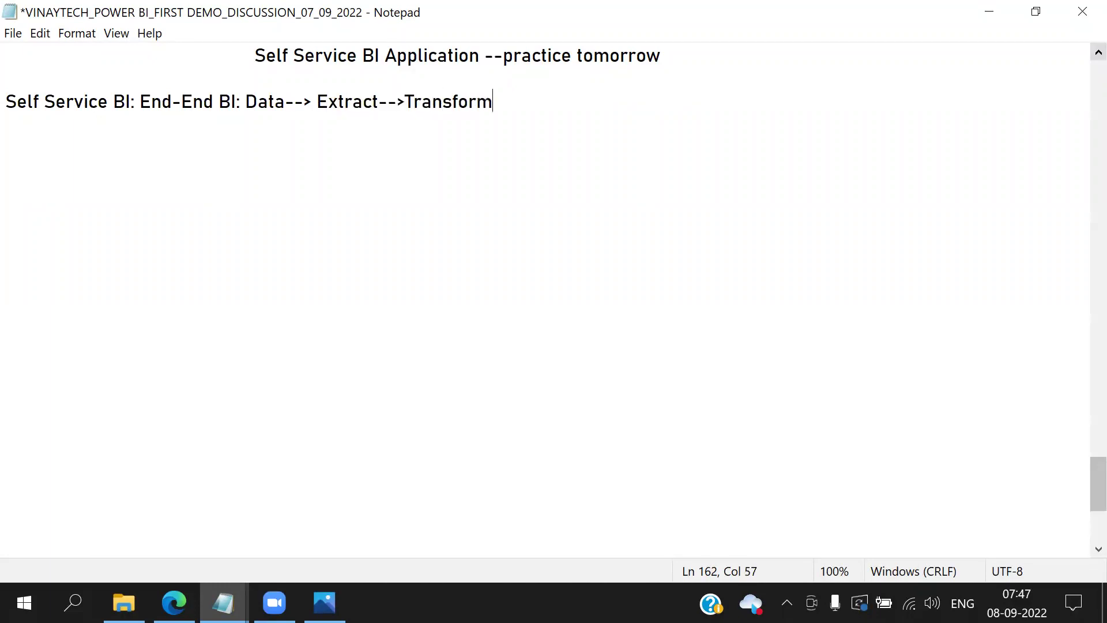
{"action": "type", "text": "-->"}
{"action": "type", "text": "Model-"}
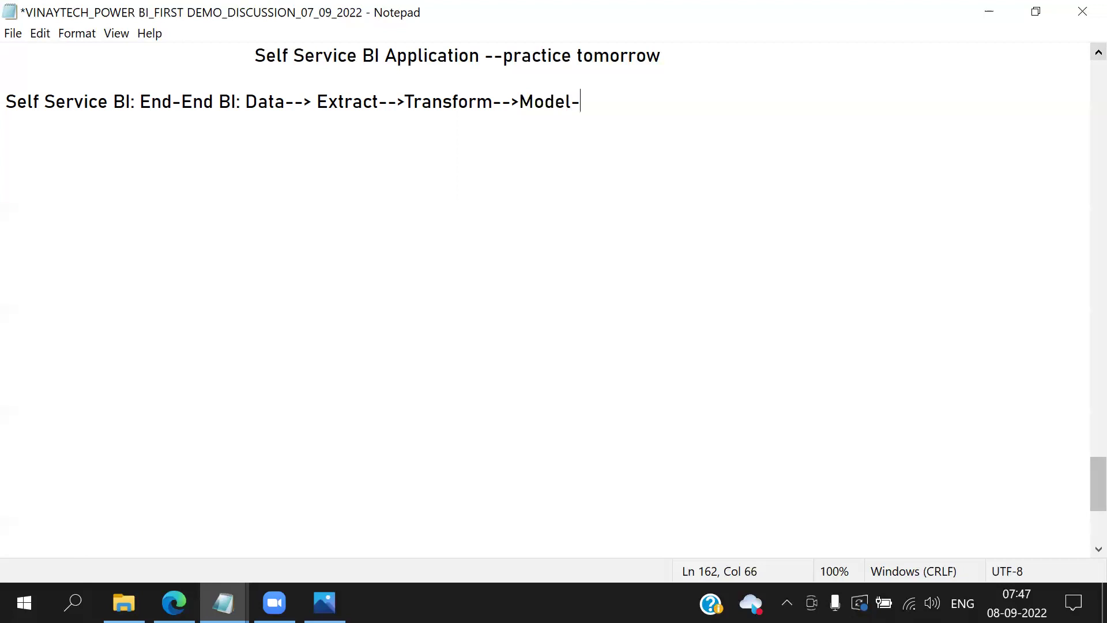
{"action": "type", "text": ">Secure--"}
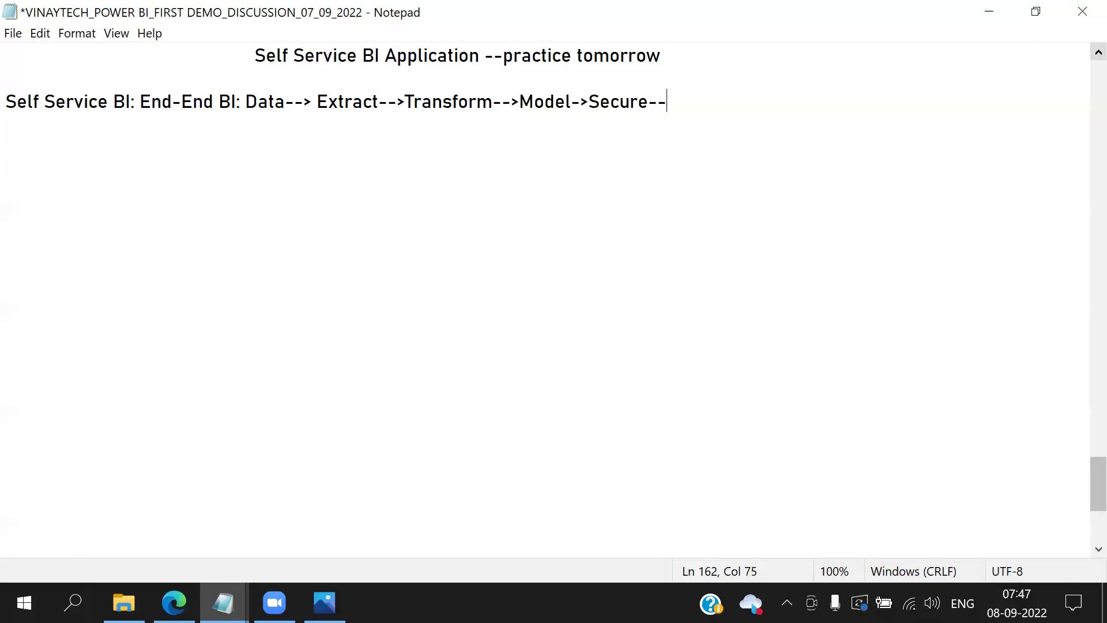
{"action": "type", "text": ">Visuals-->BI Data"}
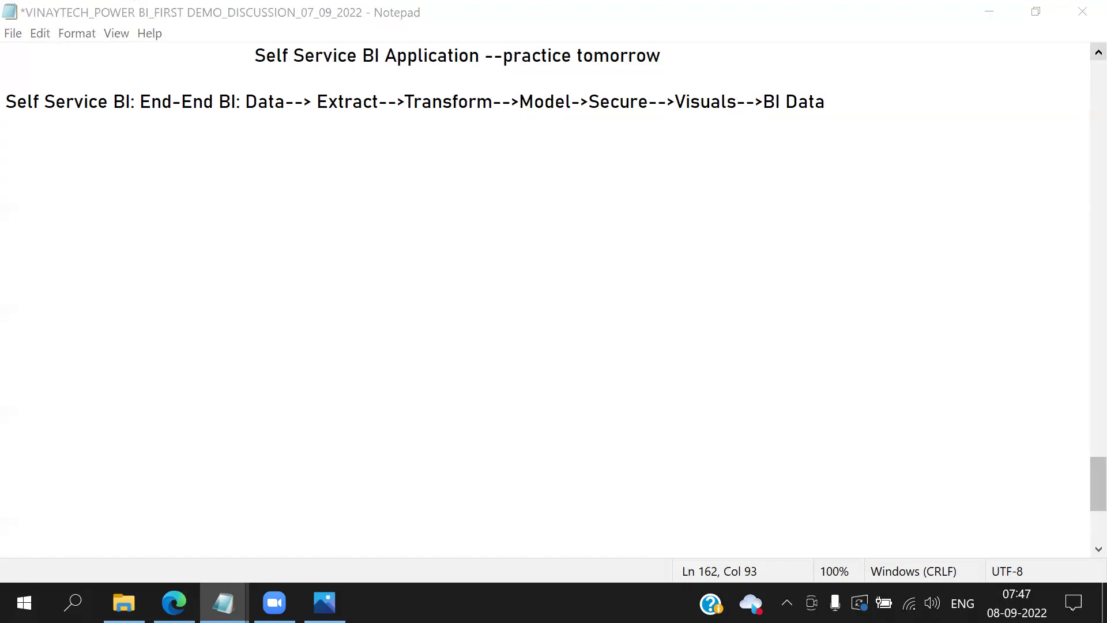
Step: Append ": Power BI Desktop" to the end of the Self Service BI flow line
{"action": "left_click_drag", "start_coordinate": [882, 101], "coordinate": [9, 106]}
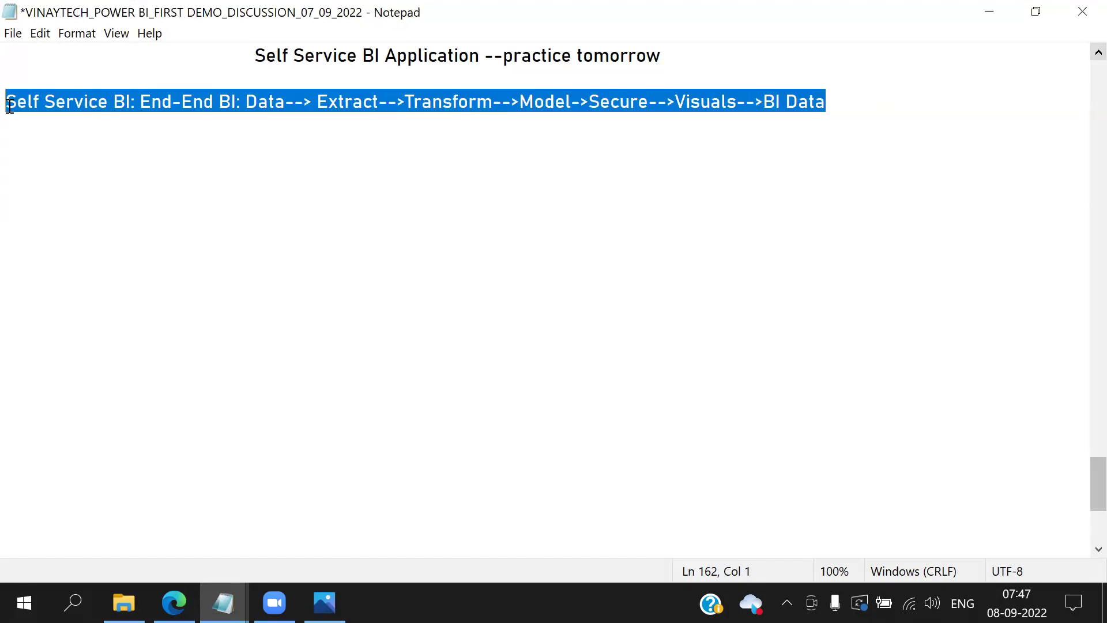
{"action": "left_click", "coordinate": [616, 128]}
{"action": "left_click", "coordinate": [874, 87]}
{"action": "left_click", "coordinate": [861, 105]}
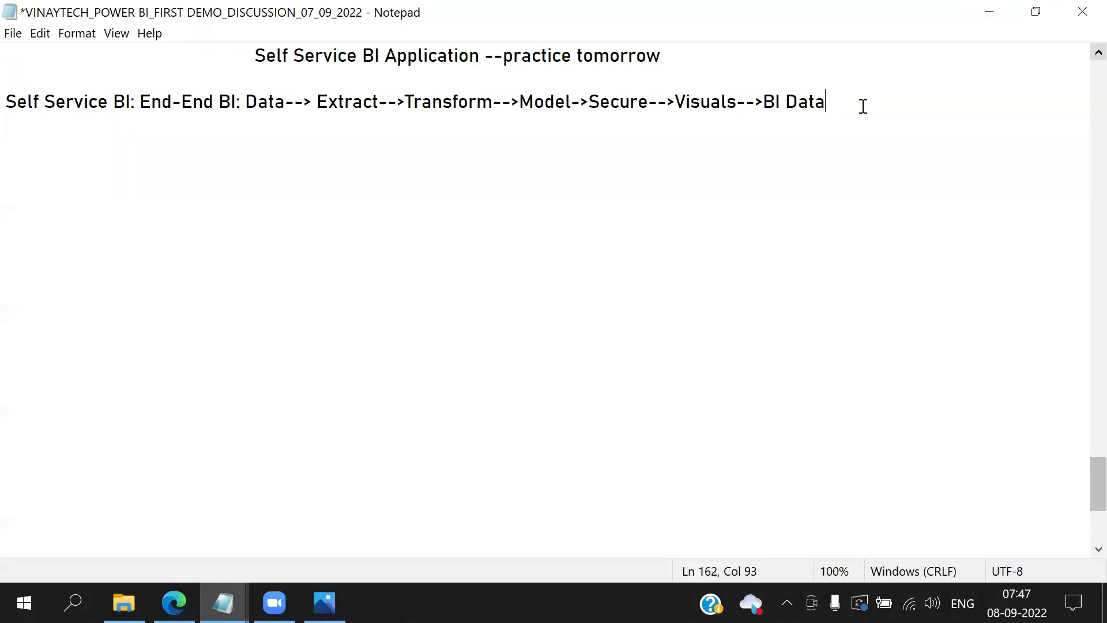
{"action": "type", "text": ": Power"}
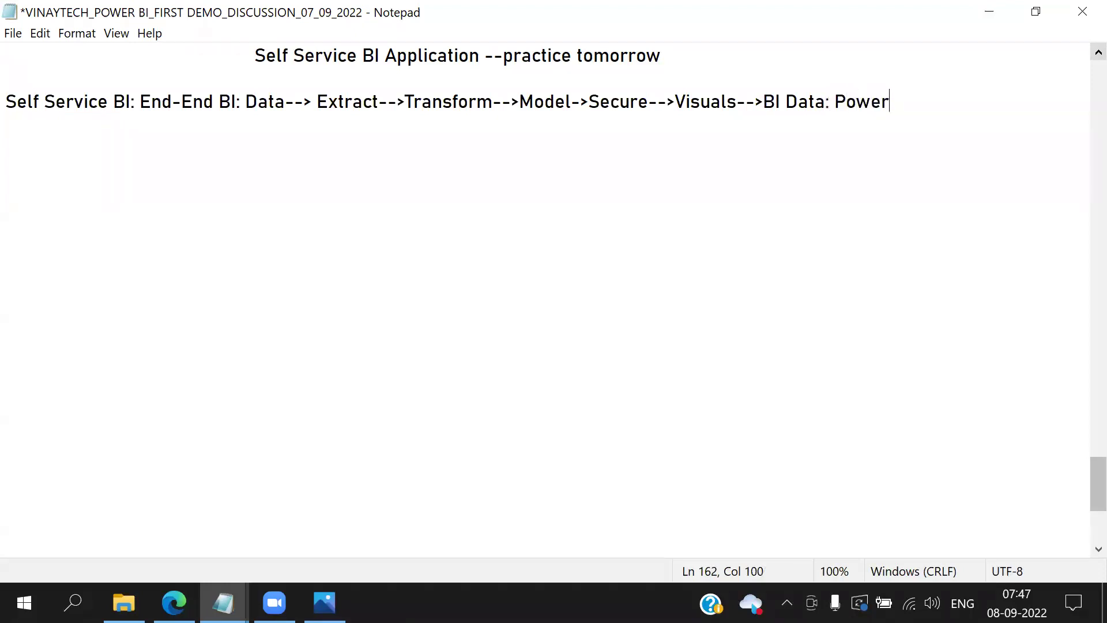
{"action": "type", "text": " BI Desktop"}
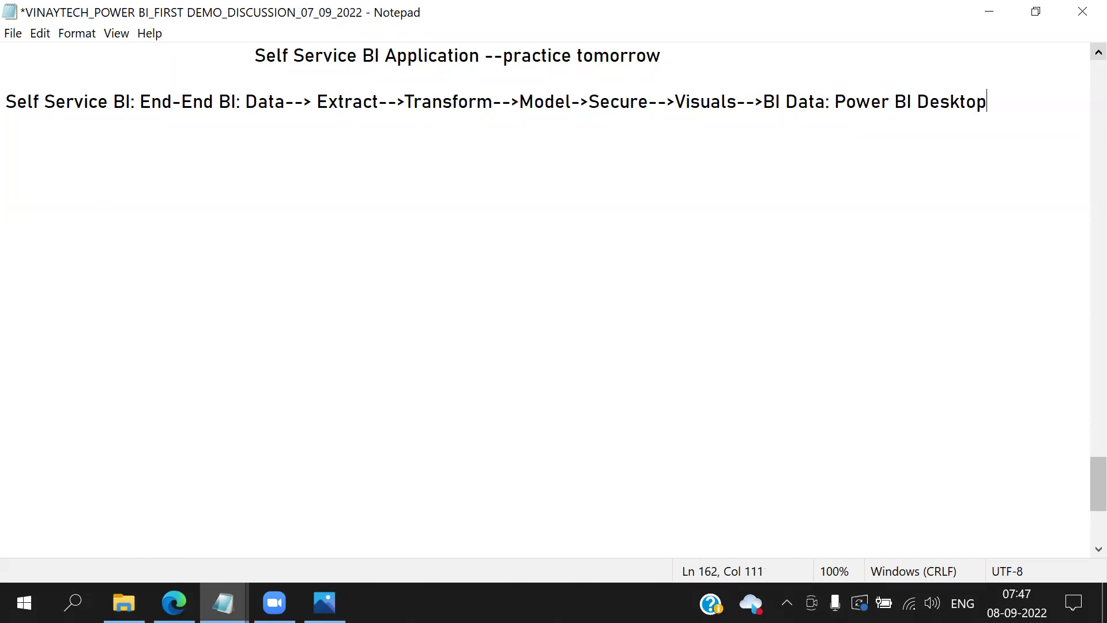
Step: Add a twice-indented line beneath the flow reading "Desktop: Grphical components area to perform set of operations"
{"action": "key", "text": "Return"}
{"action": "key", "text": "Tab"}
{"action": "key", "text": "Tab"}
{"action": "type", "text": "Desktop: "}
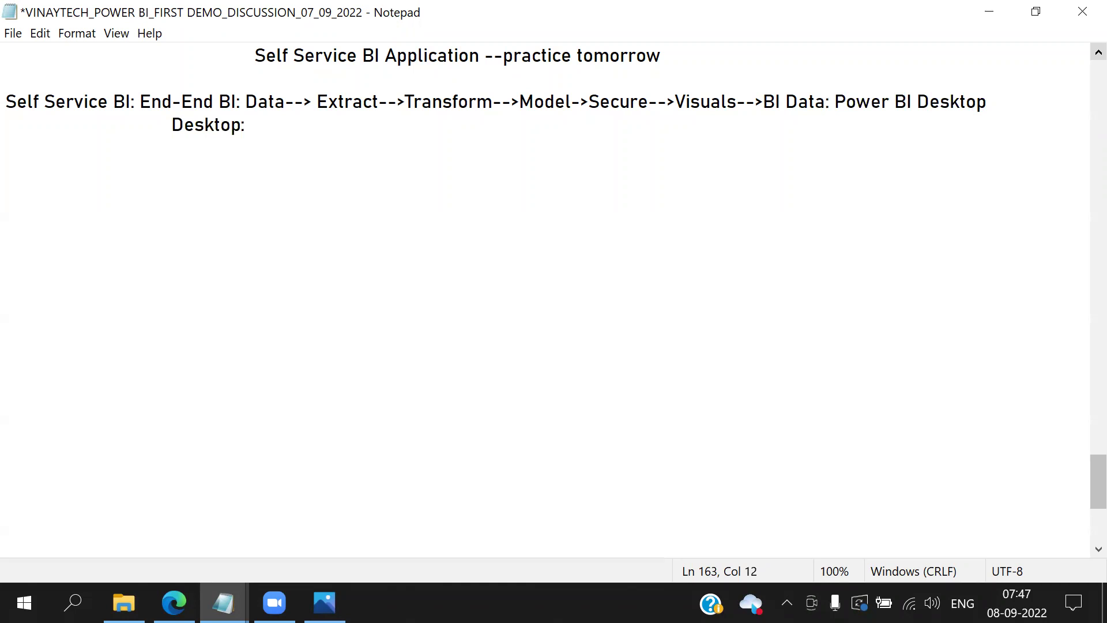
{"action": "type", "text": "Grphical c"}
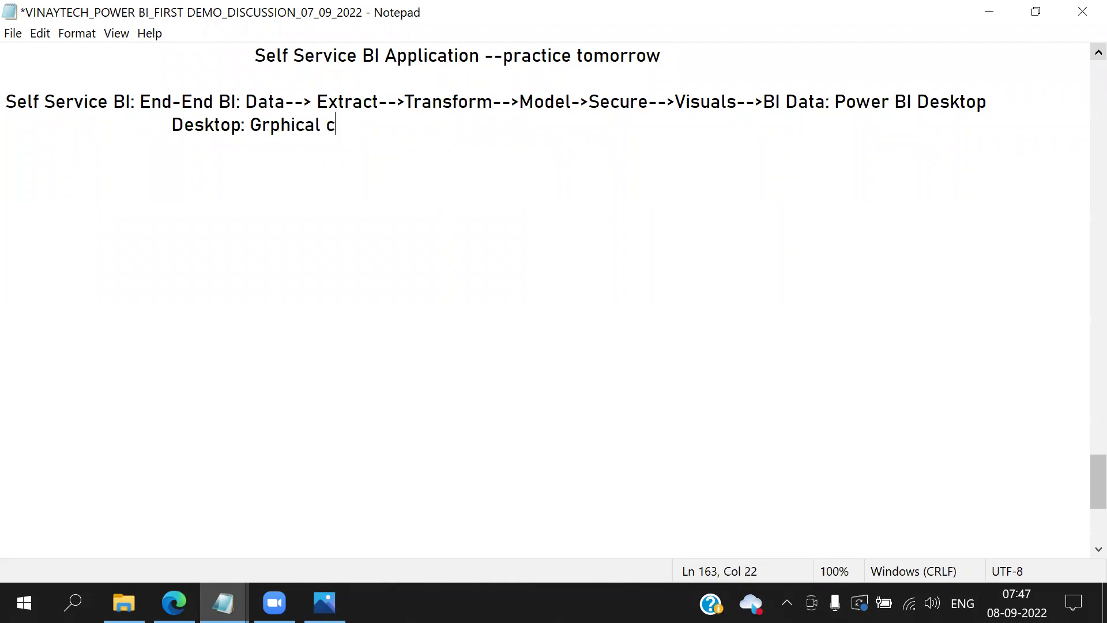
{"action": "type", "text": "omponents area"}
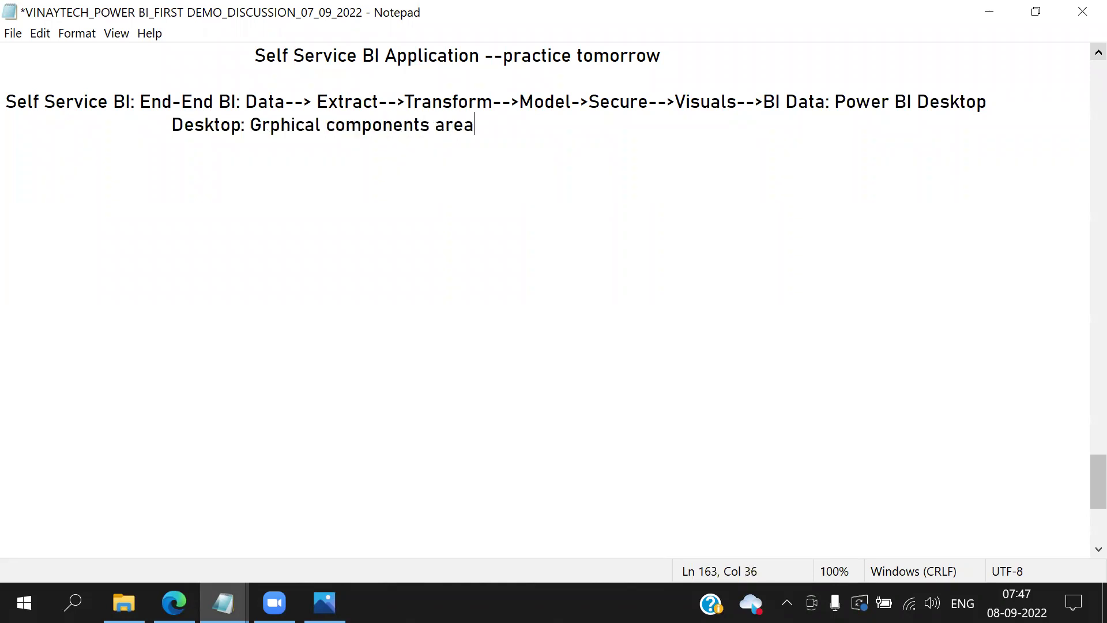
{"action": "type", "text": " to perform se"}
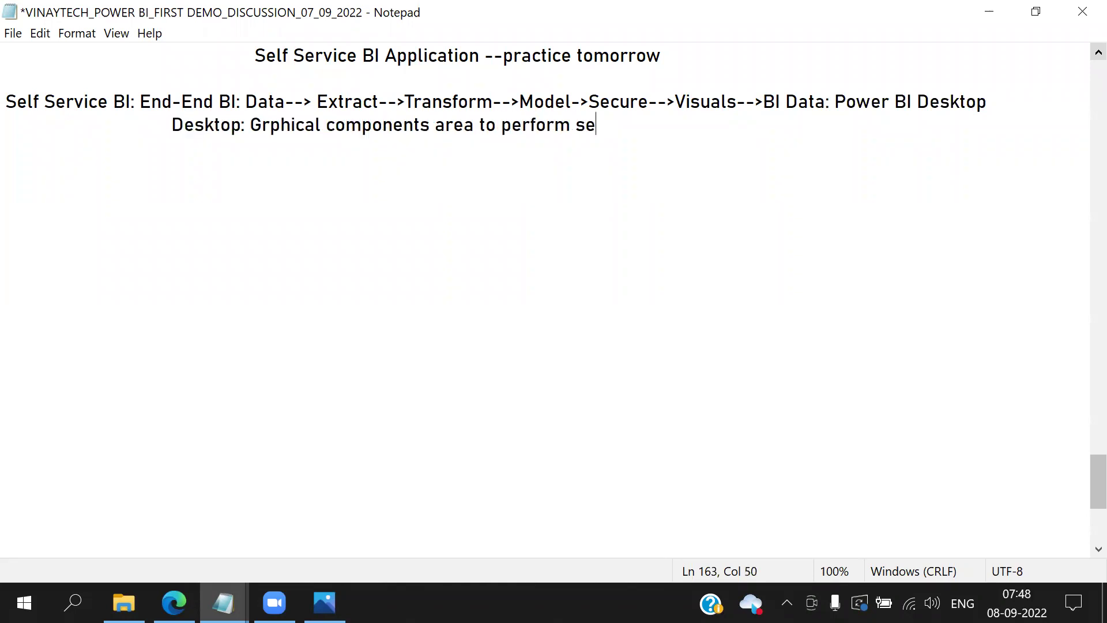
{"action": "type", "text": "t of operations"}
Step: Add the line "Power Bi Desktop: Power BI graphical components atrea to perform set of operations." under the Desktop definition, followed by blank lines
{"action": "key", "text": "Return"}
{"action": "type", "text": "Power"}
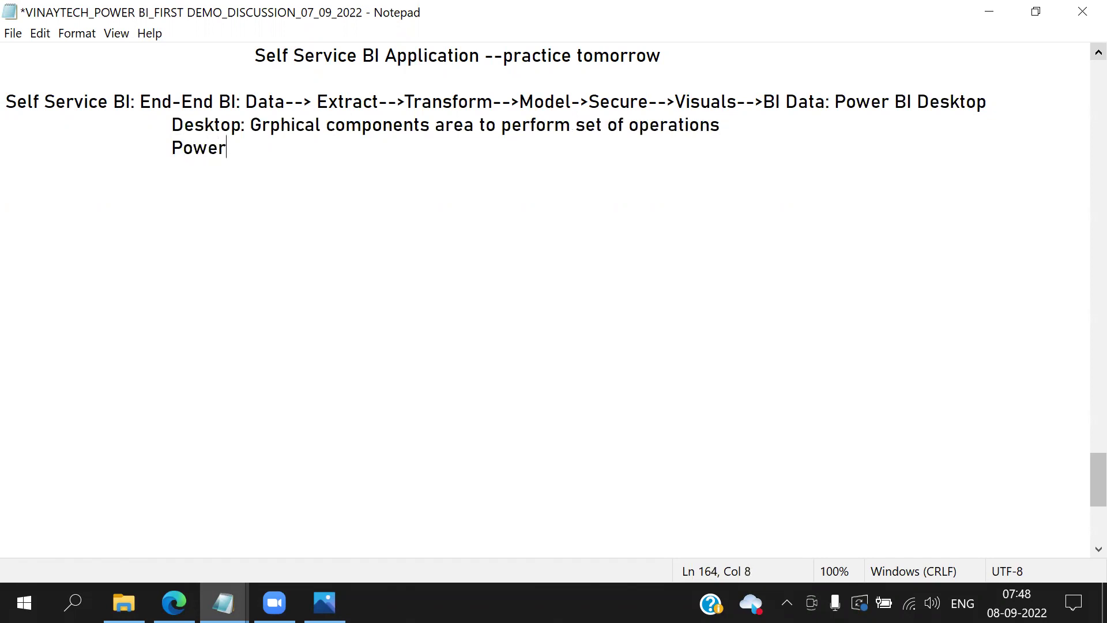
{"action": "type", "text": " Bi Desktop: "}
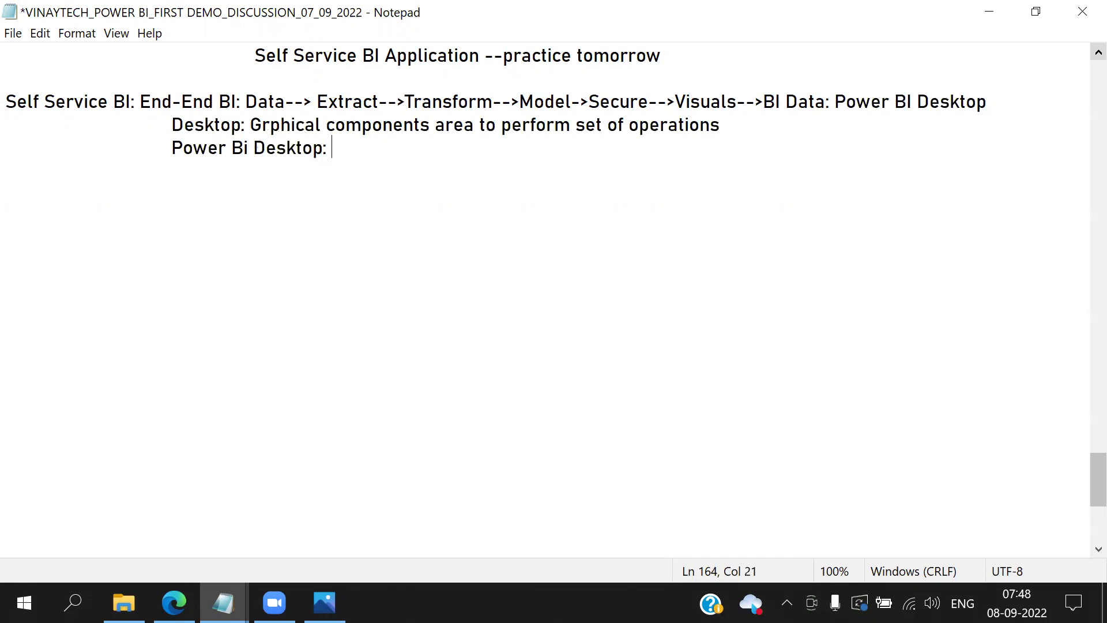
{"action": "type", "text": "Power BI graphical components atrea to perform set of operations."}
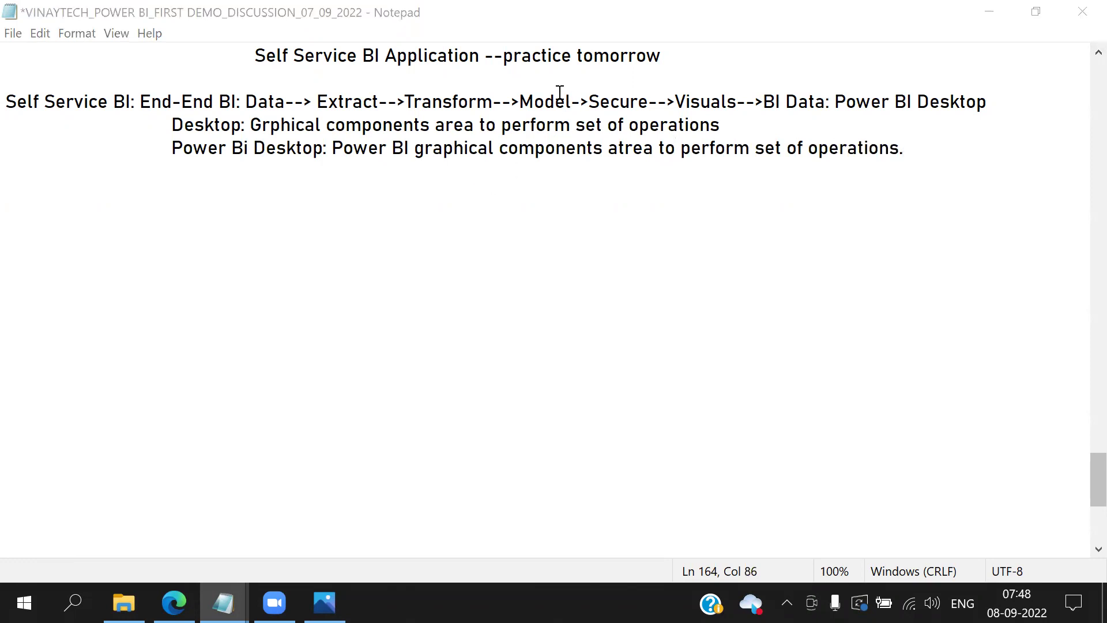
{"action": "left_click", "coordinate": [951, 151]}
{"action": "key", "text": "Return"}
{"action": "key", "text": "Return"}
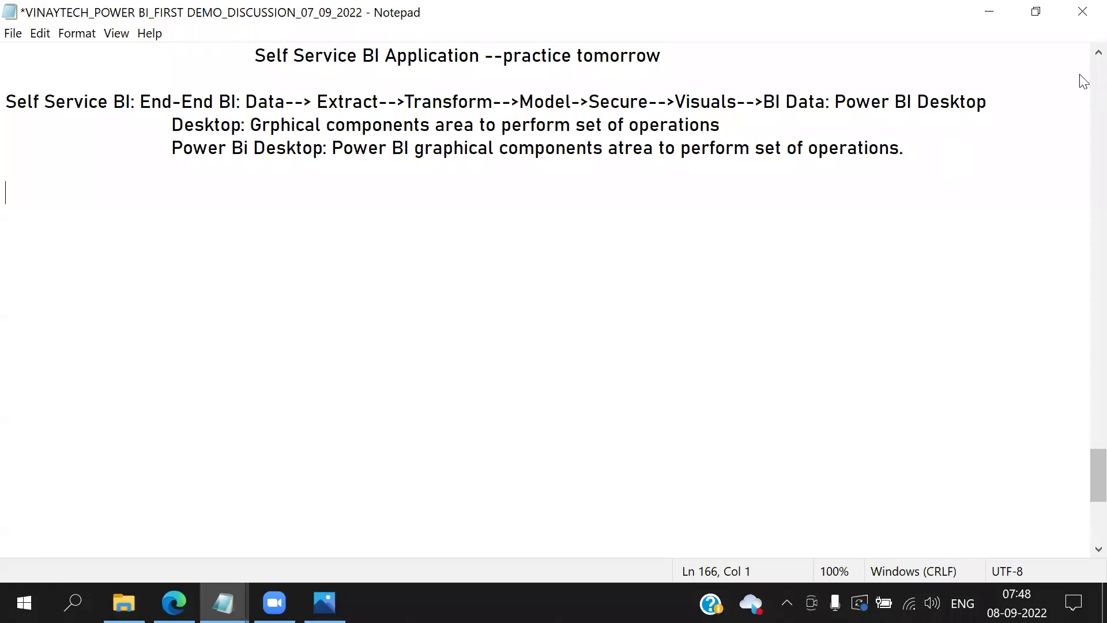
Step: Correct "Bi" to "BI" at the start of the Power Bi Desktop definition
{"action": "left_click", "coordinate": [128, 178]}
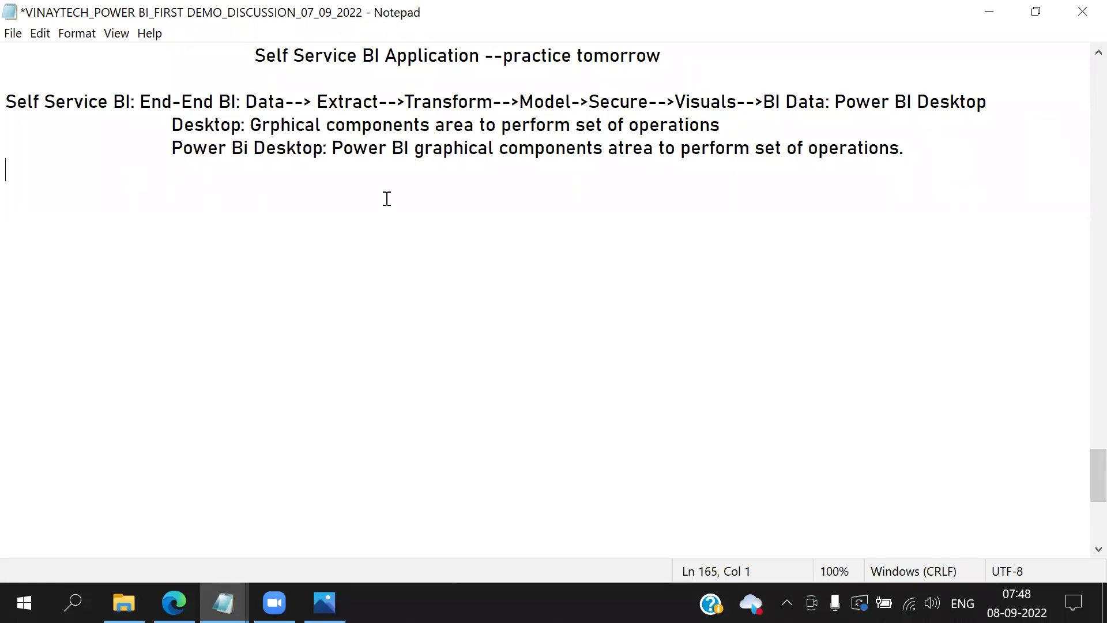
{"action": "key", "text": "Tab"}
{"action": "key", "text": "Tab"}
{"action": "left_click", "coordinate": [249, 147]}
{"action": "key", "text": "BackSpace"}
{"action": "type", "text": "I"}
{"action": "left_click", "coordinate": [349, 202]}
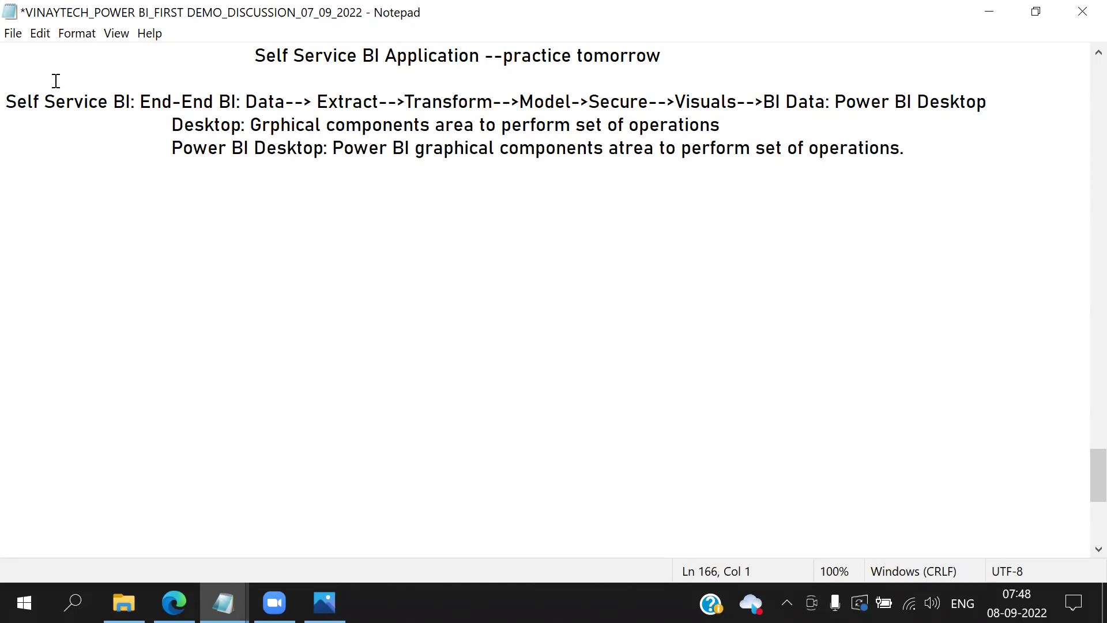
Step: Insert the heading "Report / Dashboard creation" above the Self Service BI flow line, with blank lines separating it
{"action": "left_click", "coordinate": [656, 81]}
{"action": "key", "text": "Return"}
{"action": "key", "text": "Return"}
{"action": "type", "text": "Report"}
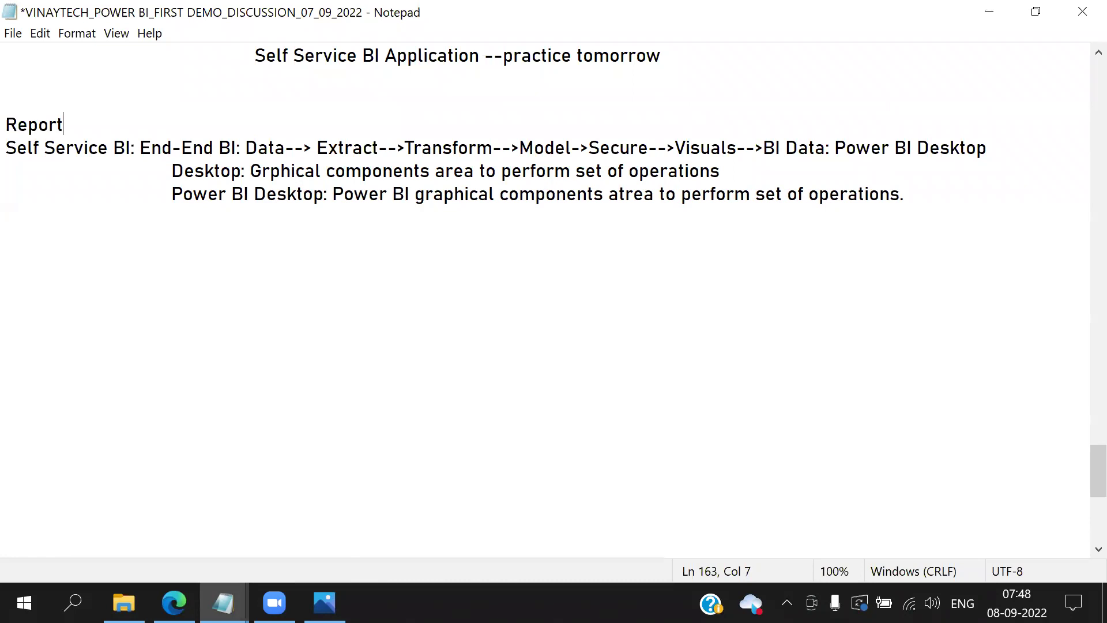
{"action": "type", "text": " / Dashboard"}
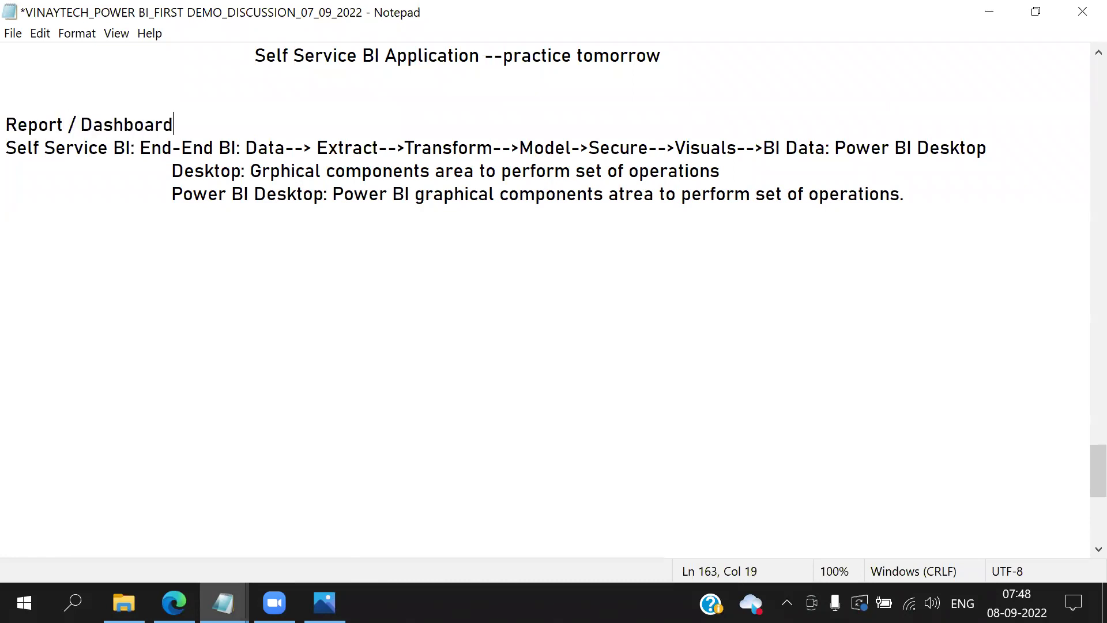
{"action": "type", "text": " creation"}
{"action": "key", "text": "Return"}
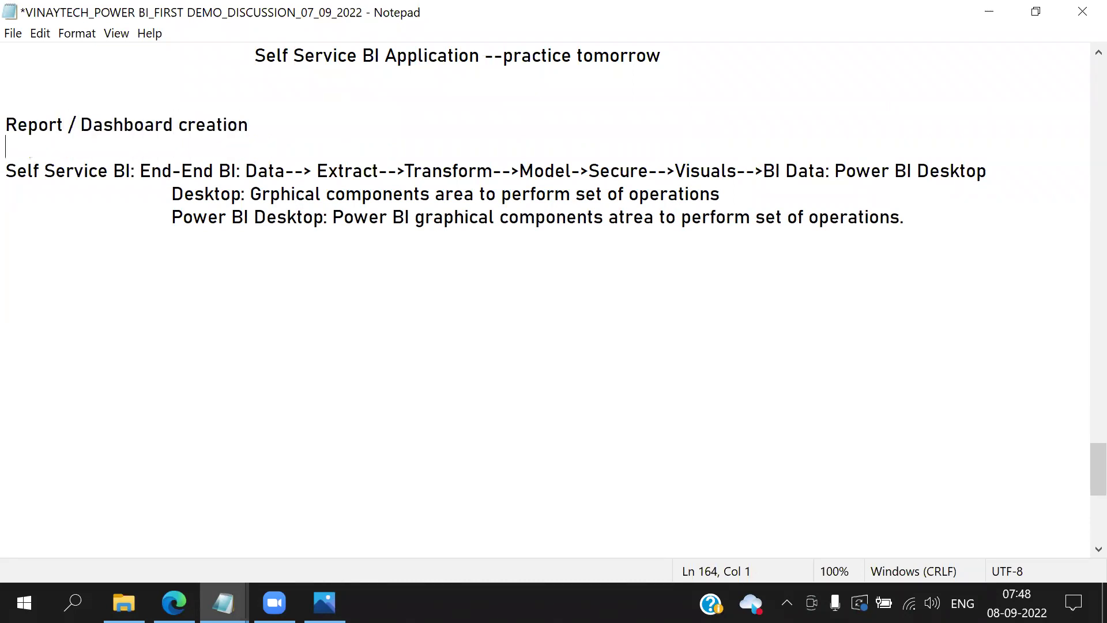
Step: Add a "Storage :" heading below the desktop definitions with the entry "Power Bi Service : Cloud STorage"
{"action": "left_click", "coordinate": [131, 298]}
{"action": "type", "text": "Storage :"}
{"action": "key", "text": "Return"}
{"action": "key", "text": "Return"}
{"action": "type", "text": "Power Bi Ser"}
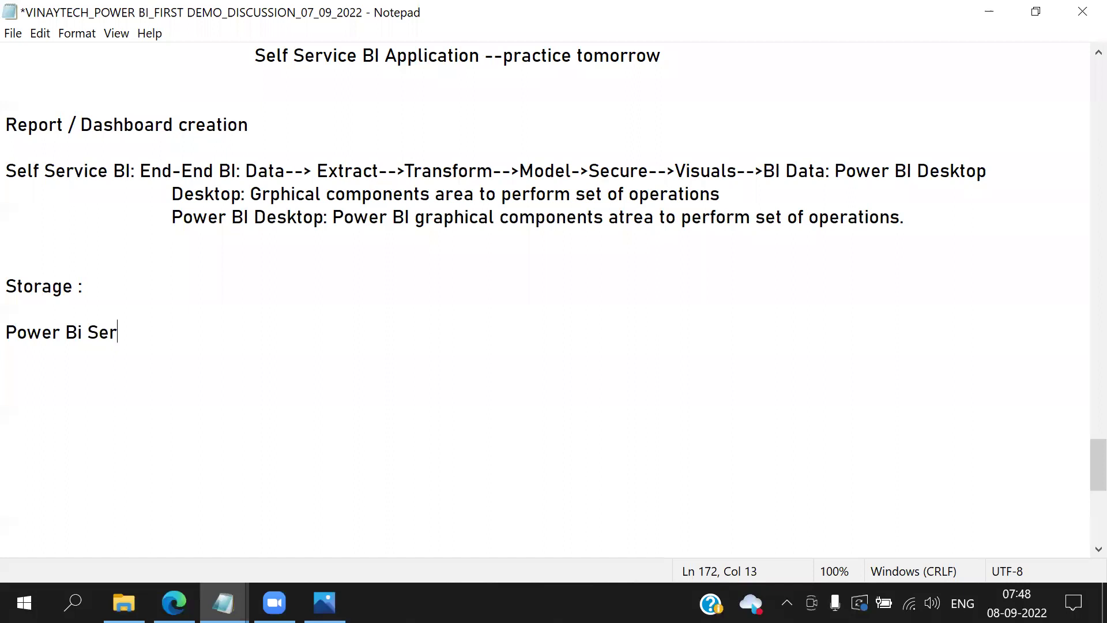
{"action": "type", "text": "vice : Cloud STorage"}
Step: Add the second storage entry "Power Report Server: On-Premise Server"
{"action": "key", "text": "Return"}
{"action": "type", "text": "Power "}
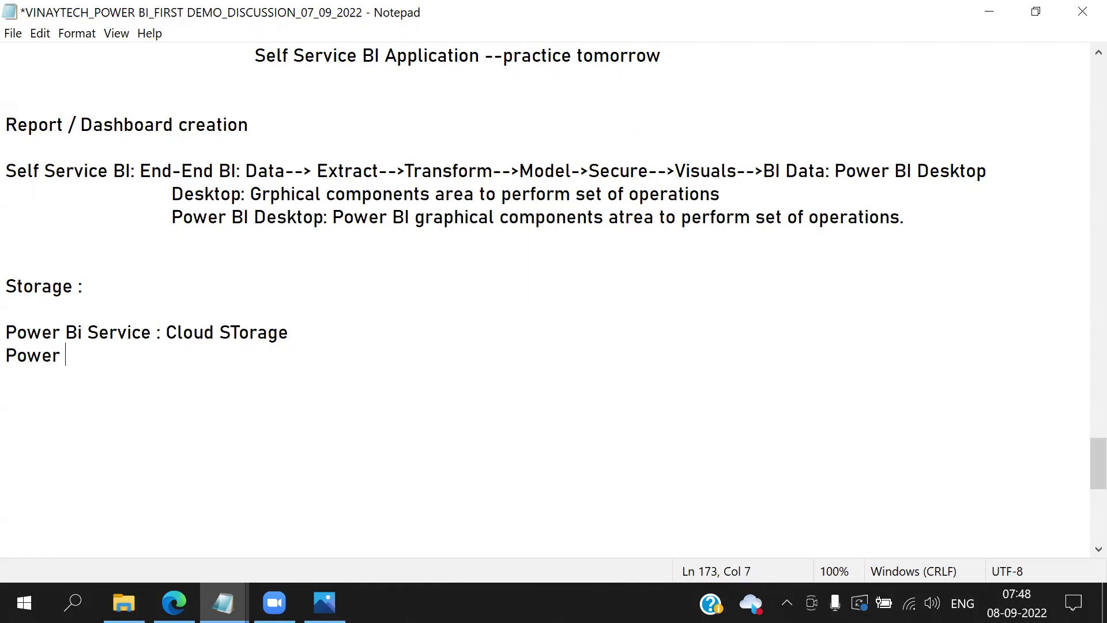
{"action": "type", "text": "Report Server: On-Prem"}
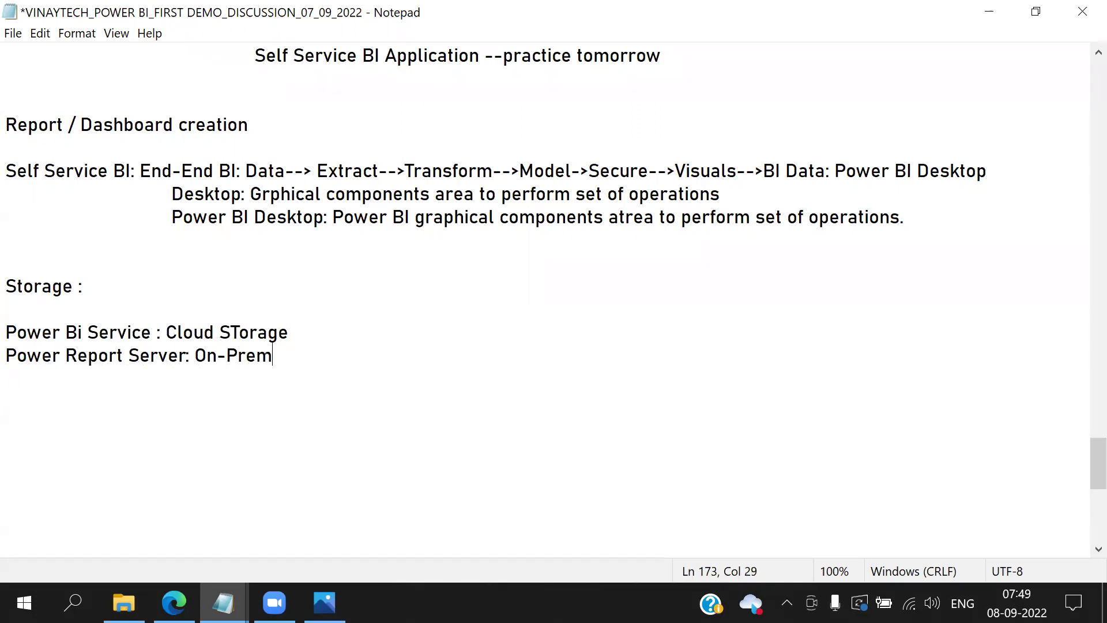
{"action": "type", "text": "ise Server"}
Step: Add the heading "Additional Components:" below the storage entries, with "Paginated Report Builder" as its first entry
{"action": "key", "text": "Return"}
{"action": "key", "text": "Return"}
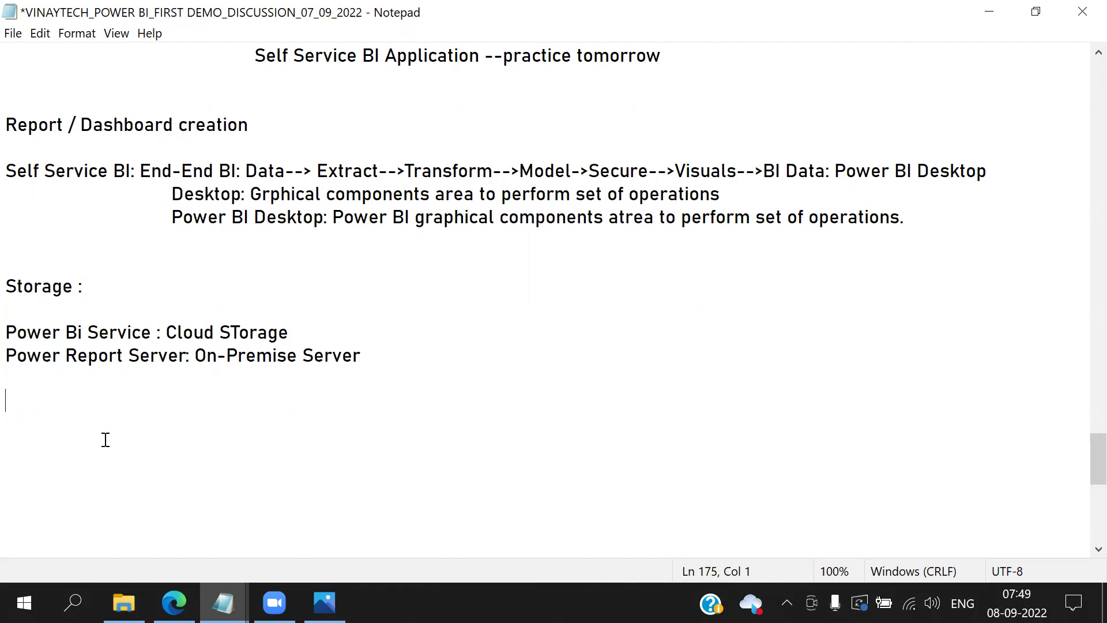
{"action": "type", "text": "Additional Compone"}
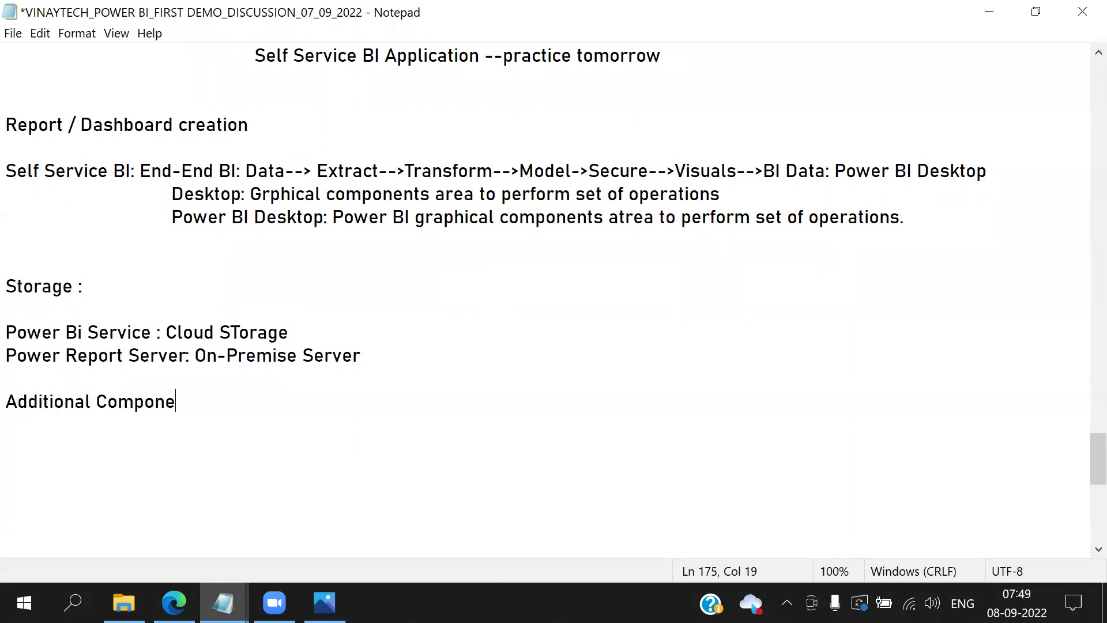
{"action": "type", "text": "nts:"}
{"action": "key", "text": "Return"}
{"action": "key", "text": "Return"}
{"action": "type", "text": "Pag"}
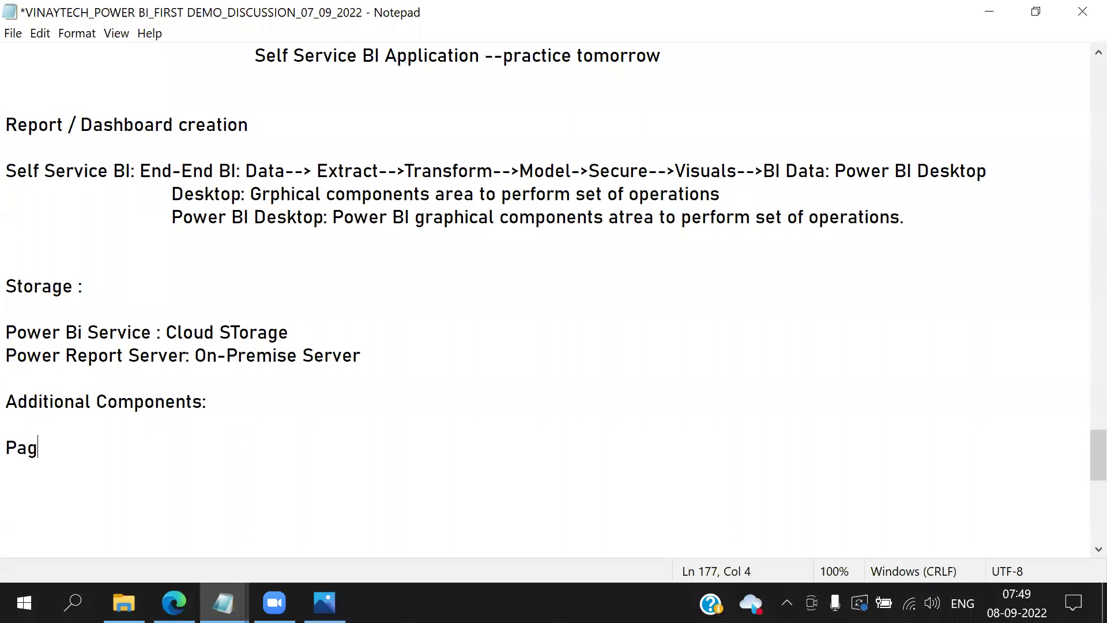
{"action": "type", "text": "inated Report Builder"}
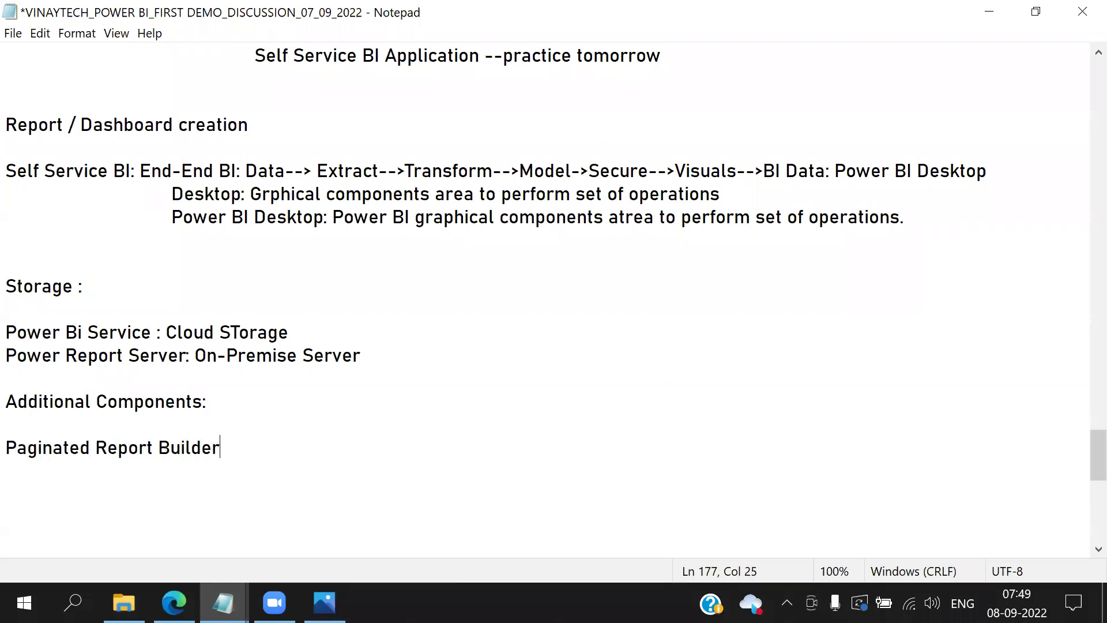
Step: Add the entries "Power BI Developer" and "Power BI Embed Codes etc." below Paginated Report Builder
{"action": "key", "text": "Return"}
{"action": "type", "text": "Power Bin"}
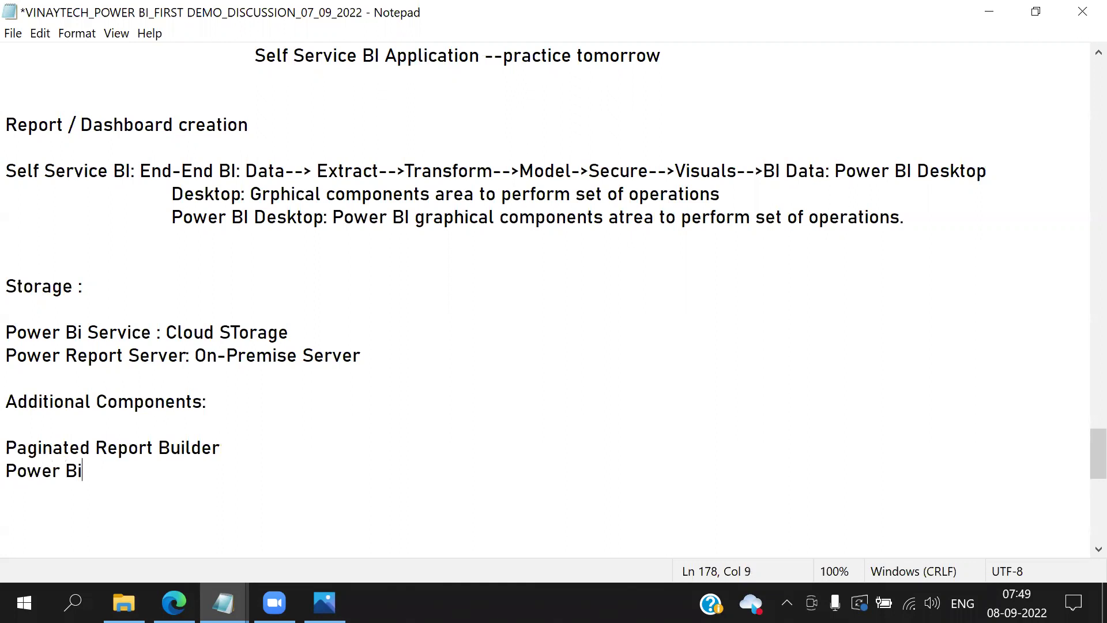
{"action": "key", "text": "BackSpace"}
{"action": "key", "text": "BackSpace"}
{"action": "type", "text": "I Developer"}
{"action": "key", "text": "Return"}
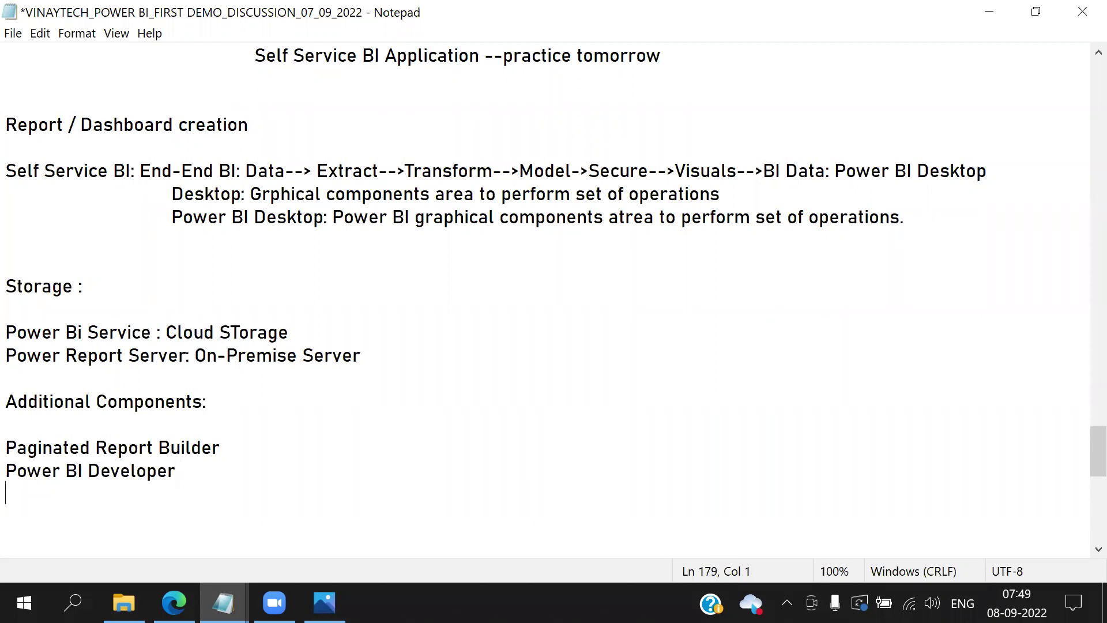
{"action": "type", "text": "Power BI Em"}
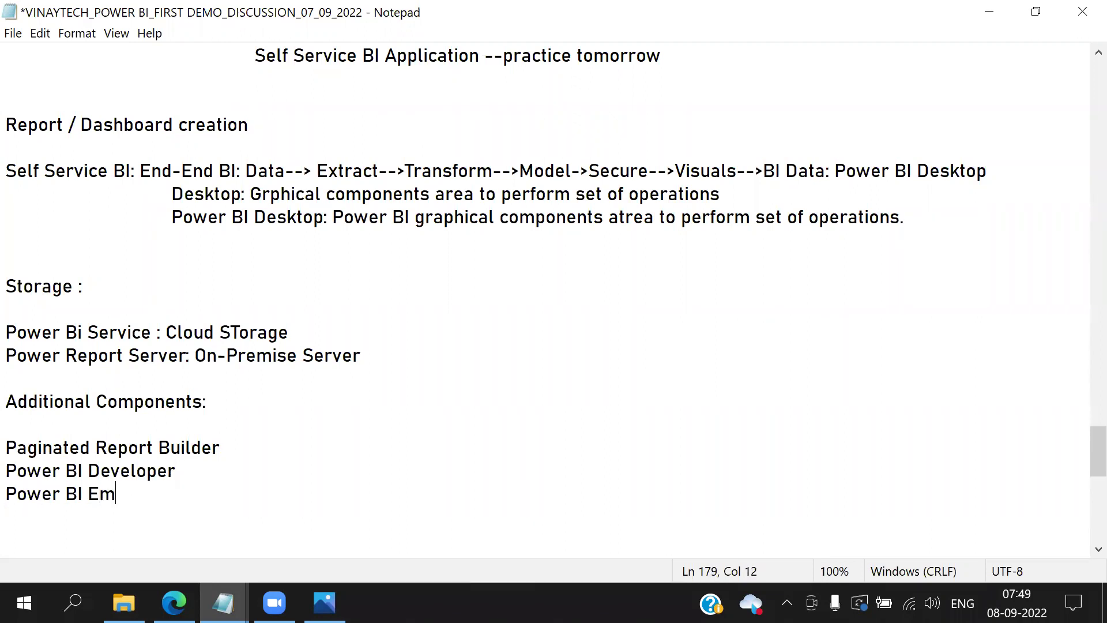
{"action": "type", "text": "bed Code"}
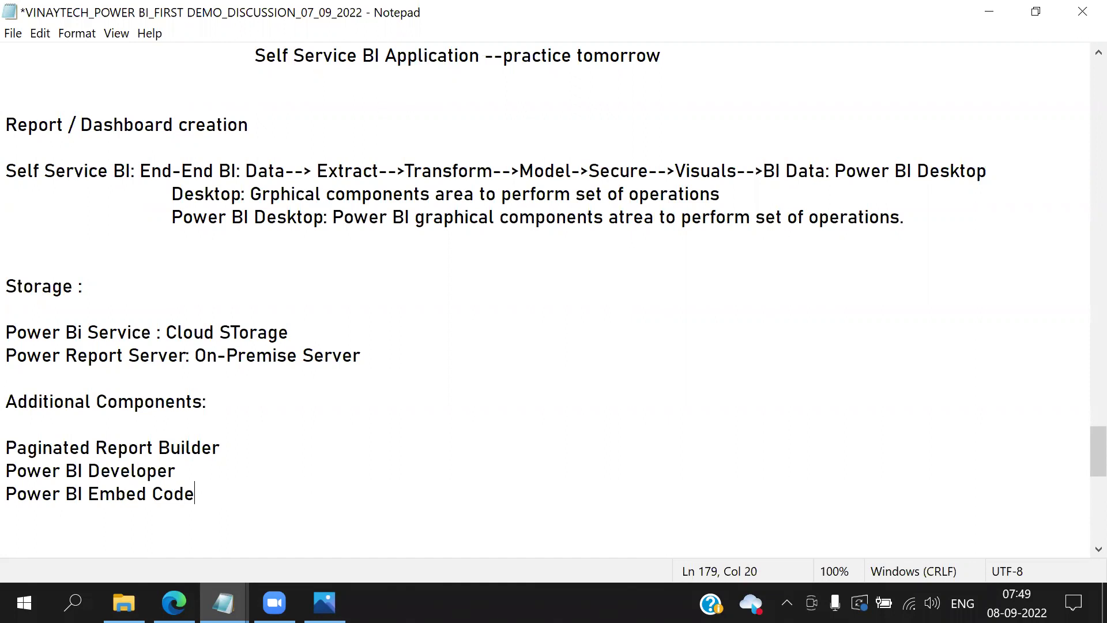
{"action": "type", "text": "s etc."}
{"action": "left_click_drag", "start_coordinate": [10, 115], "coordinate": [926, 220]}
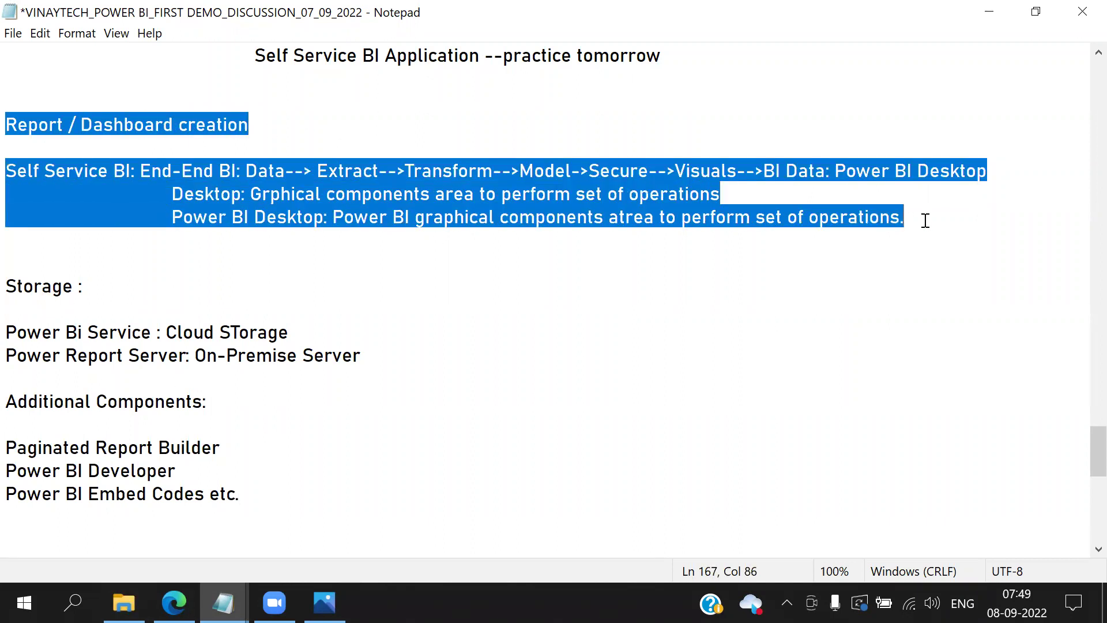
{"action": "left_click_drag", "start_coordinate": [8, 286], "coordinate": [229, 492]}
{"action": "left_click", "coordinate": [345, 472]}
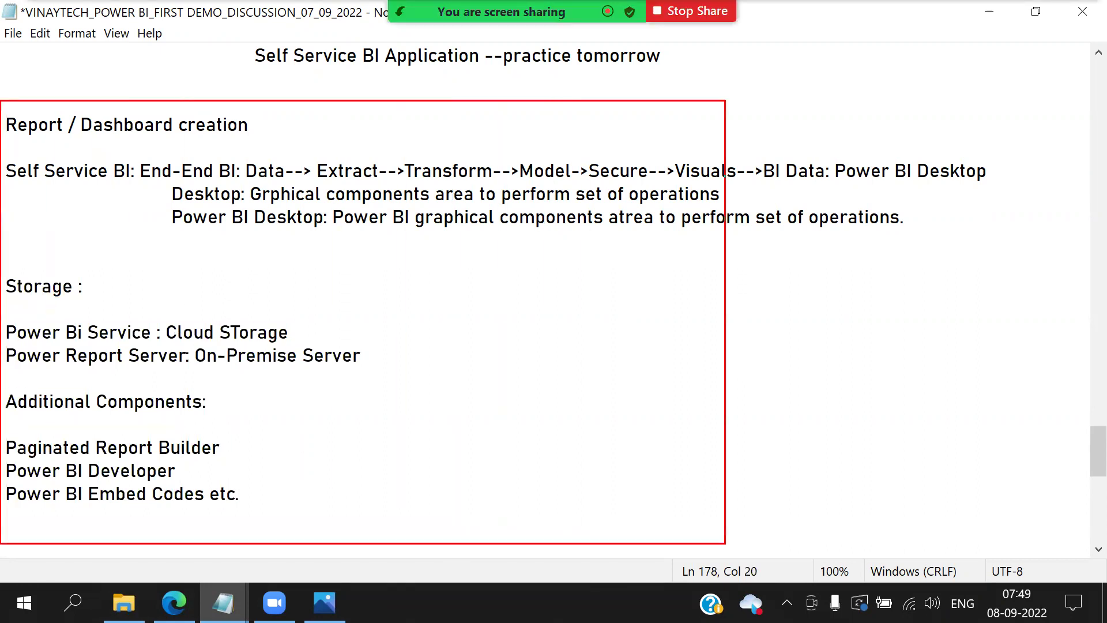
{"action": "left_click_drag", "start_coordinate": [831, 186], "coordinate": [983, 183]}
{"action": "mouse_move", "coordinate": [68, 361]}
{"action": "left_mouse_down"}
{"action": "mouse_move", "coordinate": [195, 364]}
{"action": "mouse_move", "coordinate": [234, 326]}
{"action": "mouse_move", "coordinate": [220, 369]}
{"action": "mouse_move", "coordinate": [295, 359]}
{"action": "left_mouse_up"}
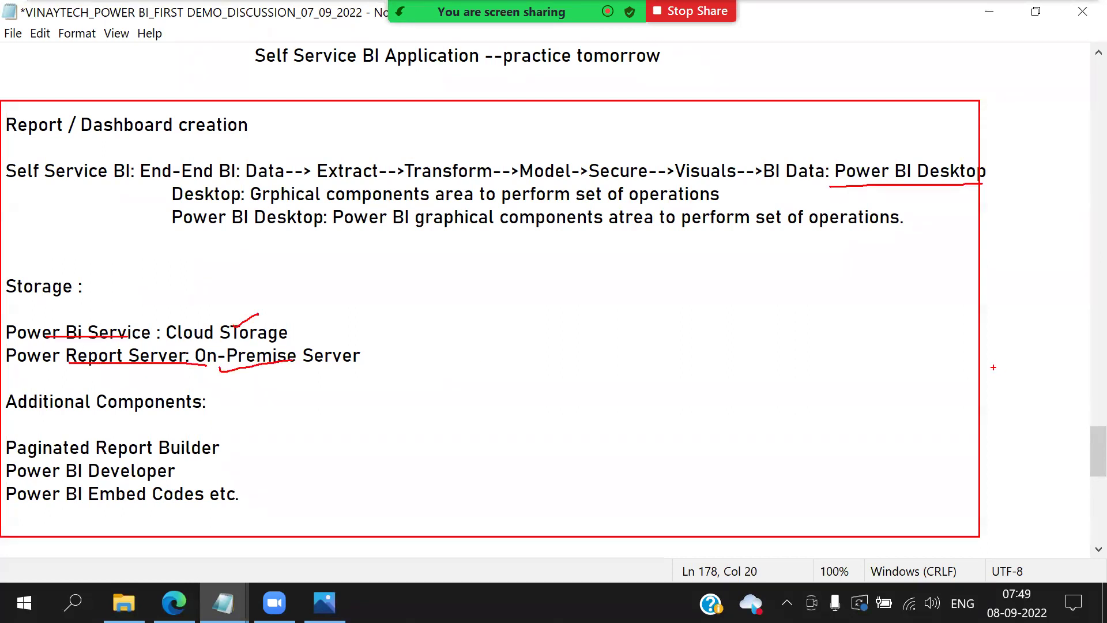
Step: Add the indented line "Power BI Desktop Concepts: Power Query, Power Pivot, Power View and Map" directly above the Storage heading
{"action": "left_click", "coordinate": [346, 269]}
{"action": "left_click", "coordinate": [400, 273]}
{"action": "type", "text": "Power BI De"}
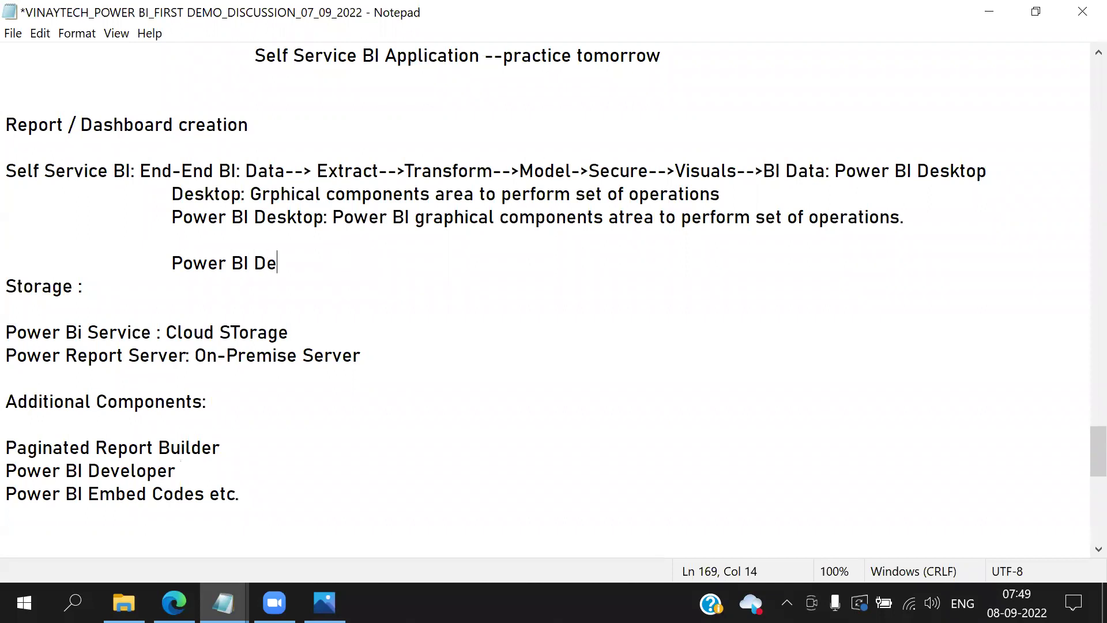
{"action": "type", "text": "sktop Concepts: Power Query, "}
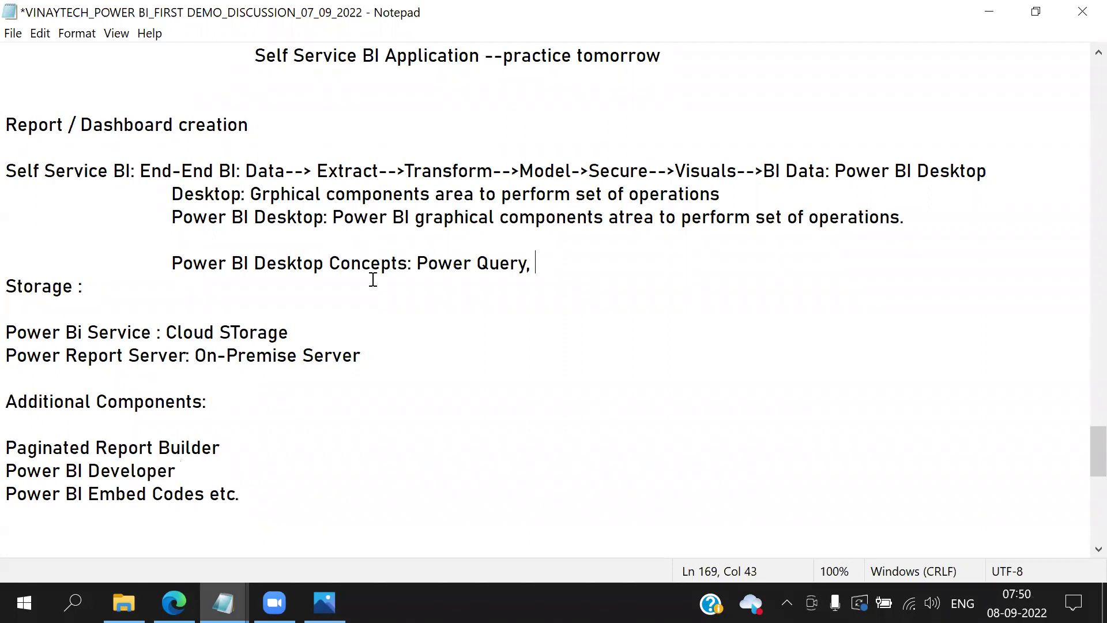
{"action": "type", "text": "Power Pivot, "}
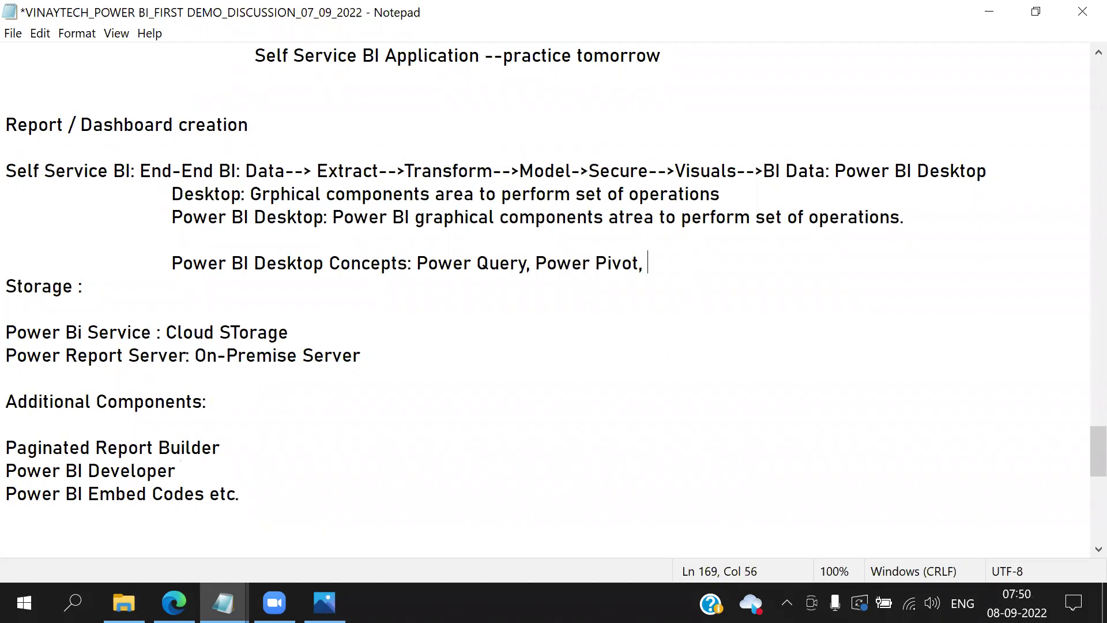
{"action": "type", "text": "Power View"}
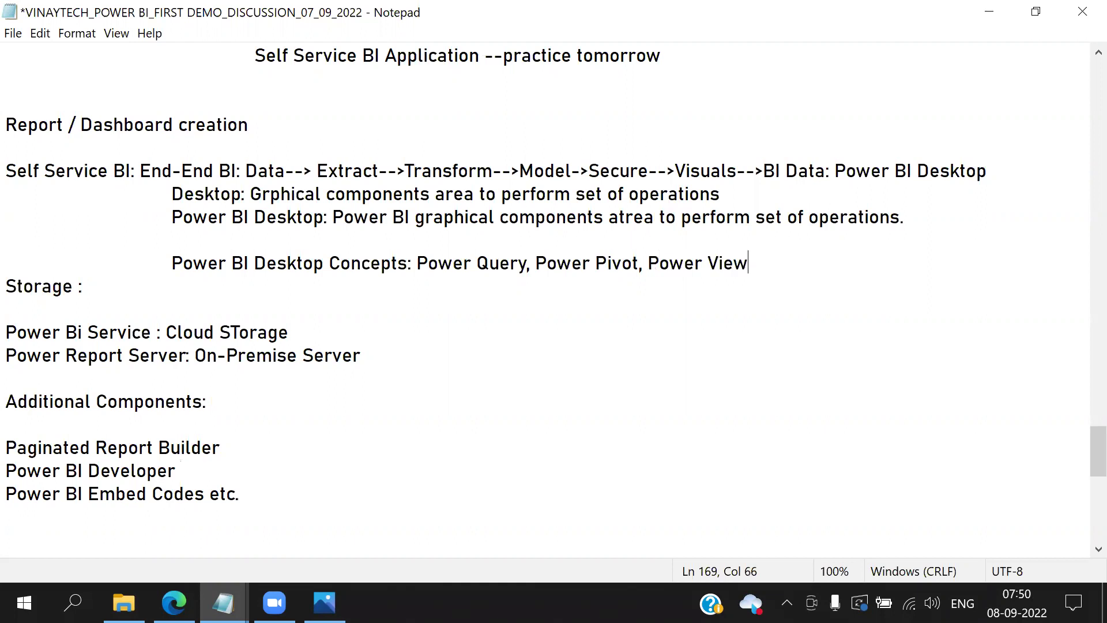
{"action": "type", "text": " and Map"}
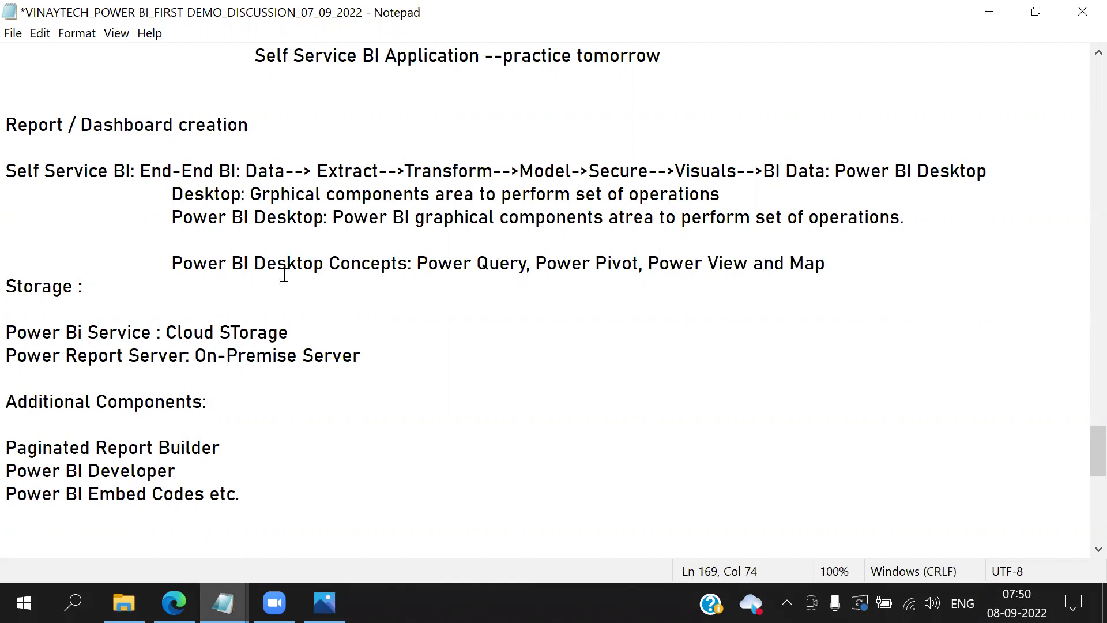
{"action": "left_click_drag", "start_coordinate": [161, 261], "coordinate": [929, 263]}
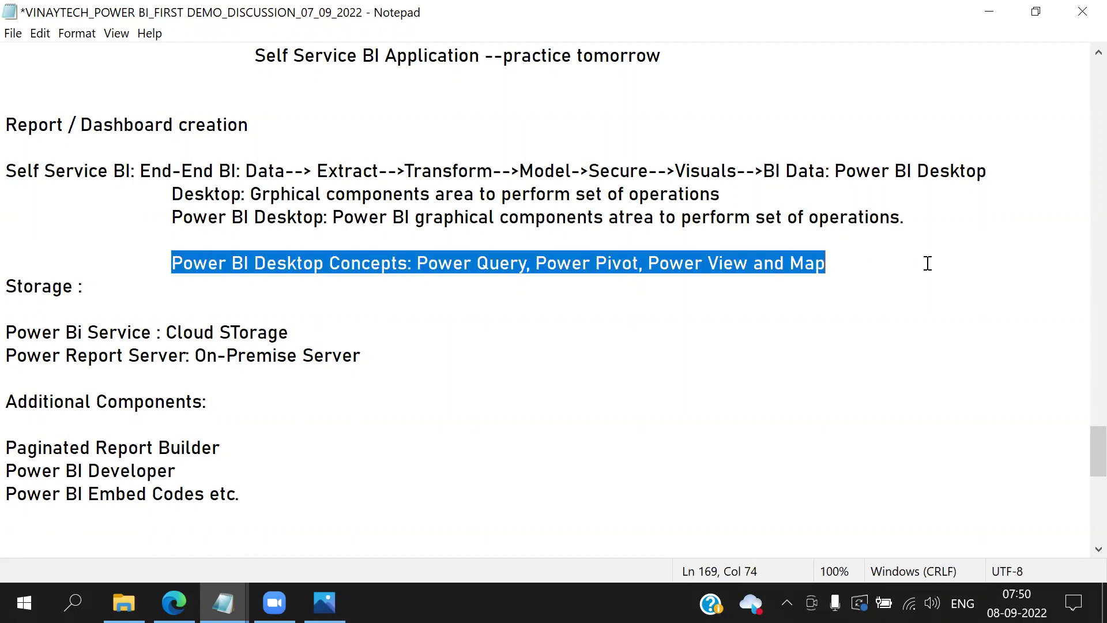
{"action": "left_click", "coordinate": [786, 338]}
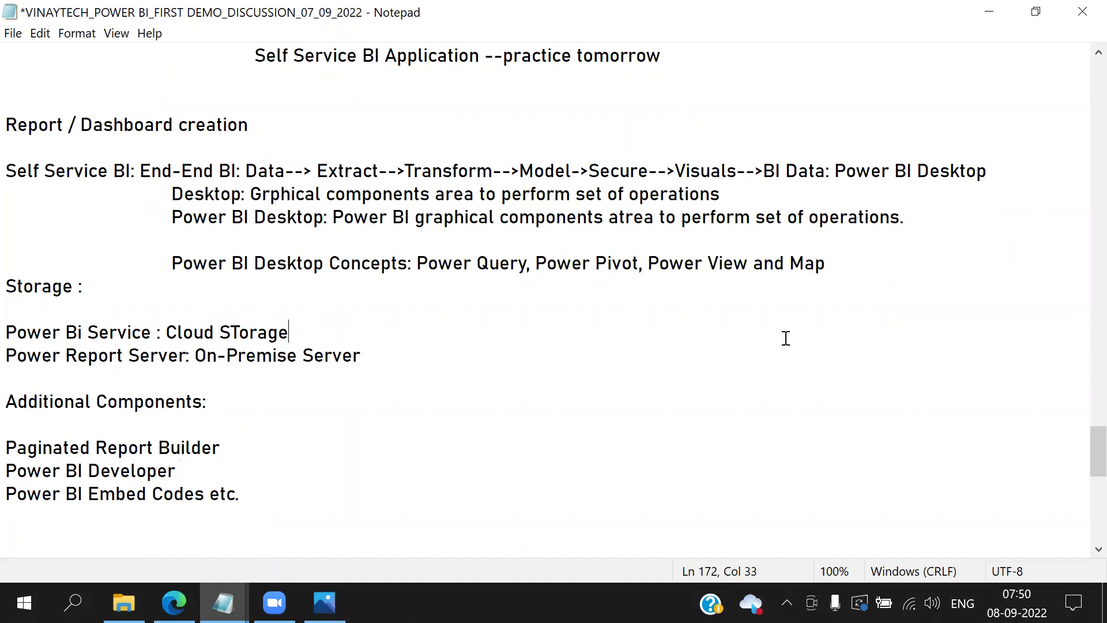
Step: Copy "Extract-->Transform" from the Self Service BI flow line and insert it in square brackets after "Power Query"
{"action": "left_click", "coordinate": [522, 261]}
{"action": "left_click_drag", "start_coordinate": [315, 169], "coordinate": [494, 169]}
{"action": "key", "text": "ctrl+c"}
{"action": "left_click", "coordinate": [527, 262]}
{"action": "type", "text": "["}
{"action": "key", "text": "ctrl+v"}
{"action": "type", "text": "]"}
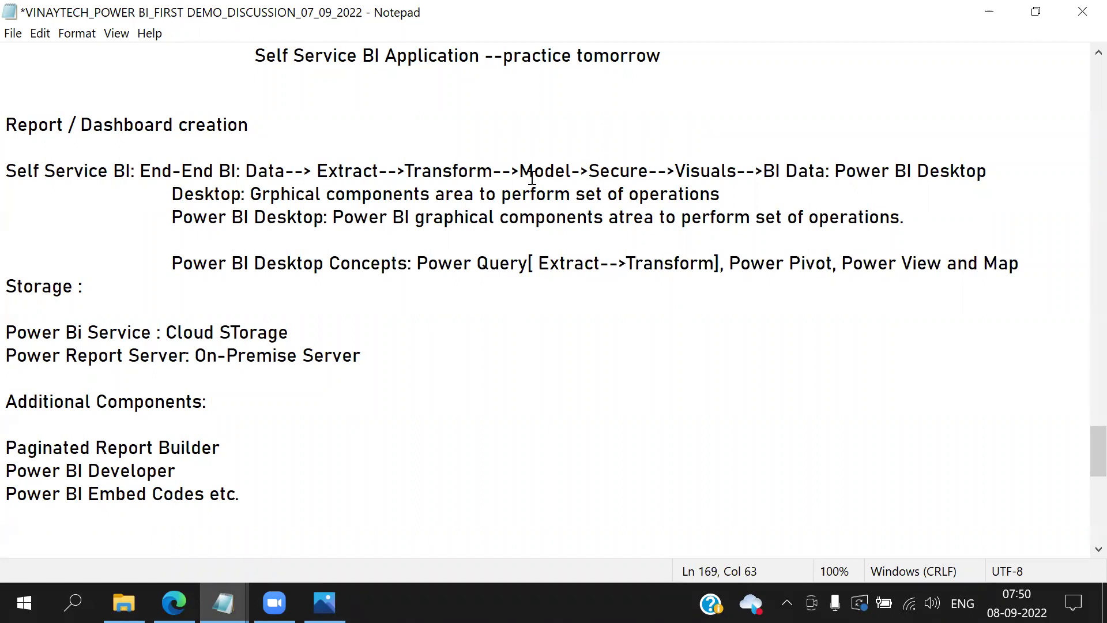
Step: Copy "Model" from the flow line and insert it in square brackets after "Power Pivot"
{"action": "left_click_drag", "start_coordinate": [520, 170], "coordinate": [573, 169]}
{"action": "key", "text": "ctrl+c"}
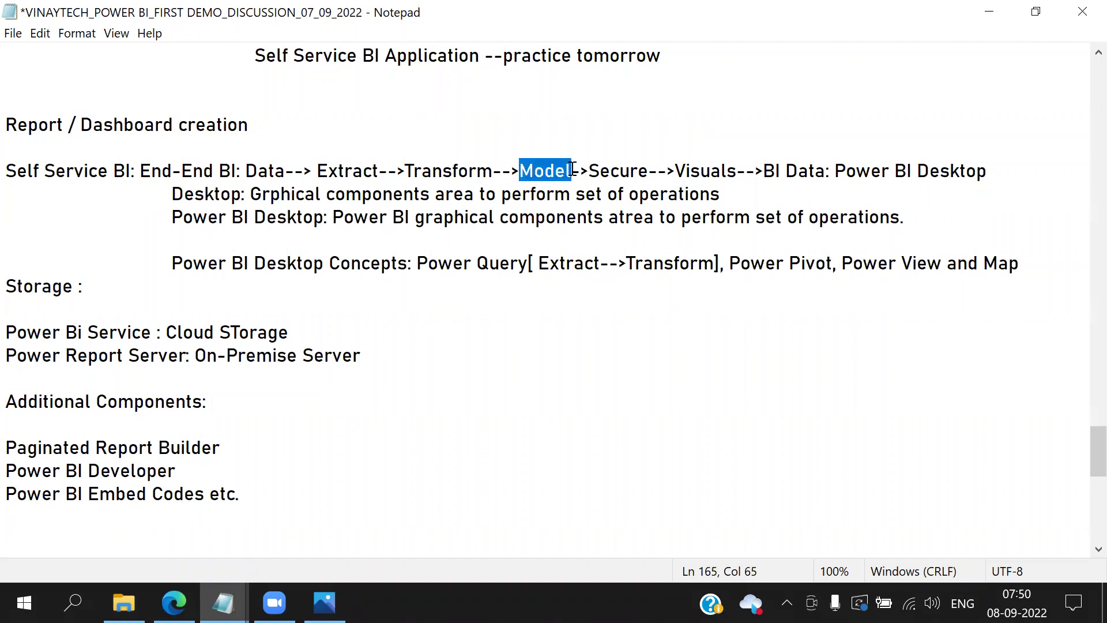
{"action": "left_click", "coordinate": [833, 263]}
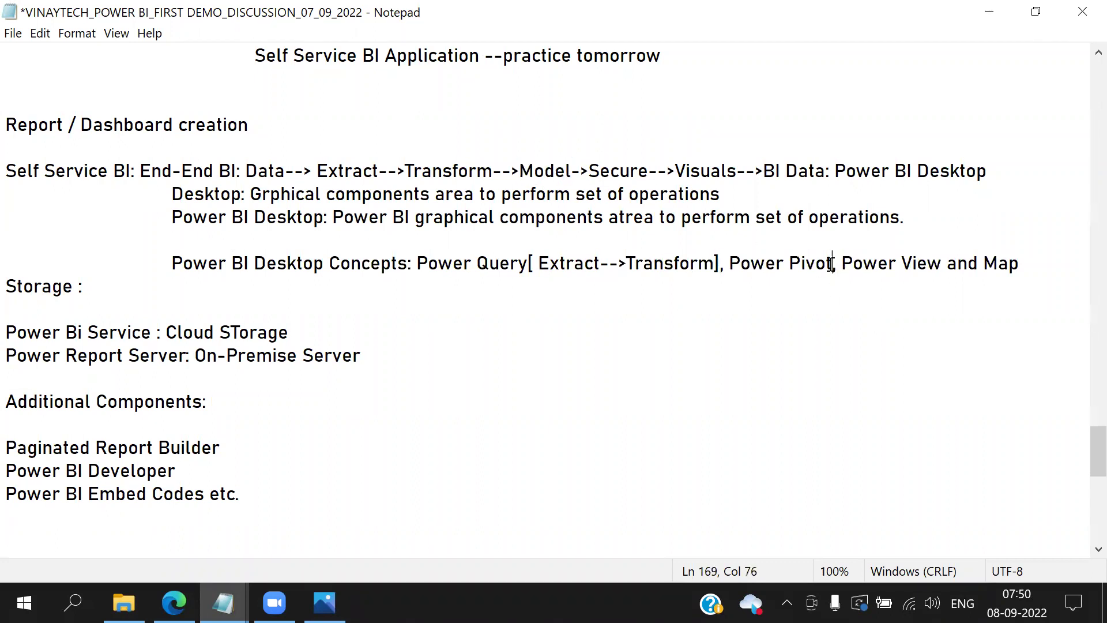
{"action": "type", "text": "["}
{"action": "key", "text": "ctrl+v"}
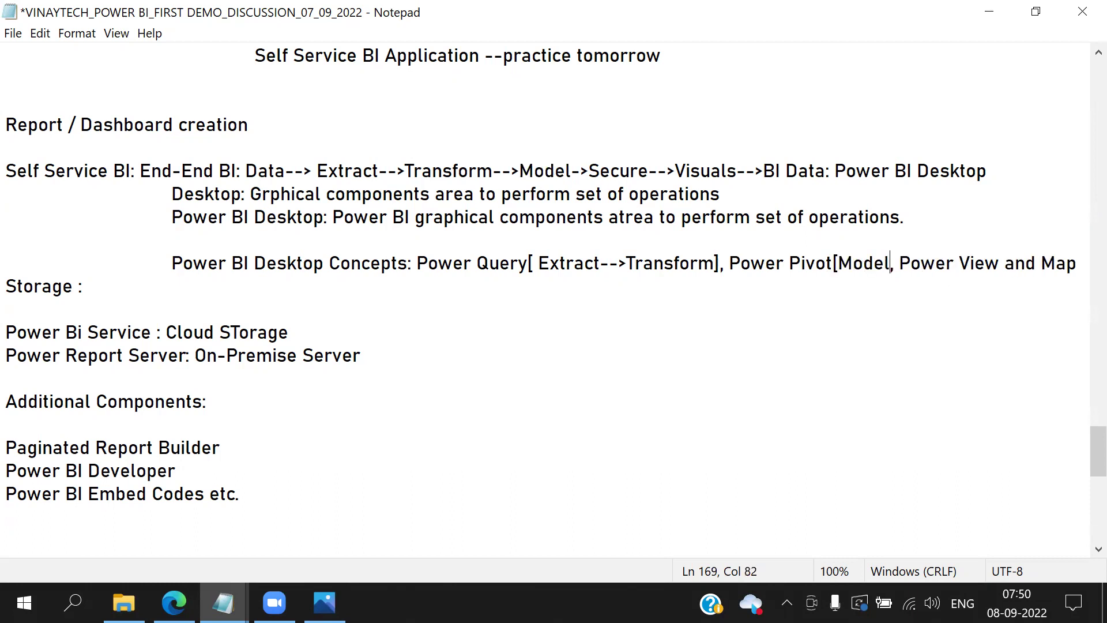
{"action": "type", "text": "]"}
Step: Move "Power View and Map" onto its own line, indented by three tab stops
{"action": "left_click_drag", "start_coordinate": [675, 171], "coordinate": [738, 169]}
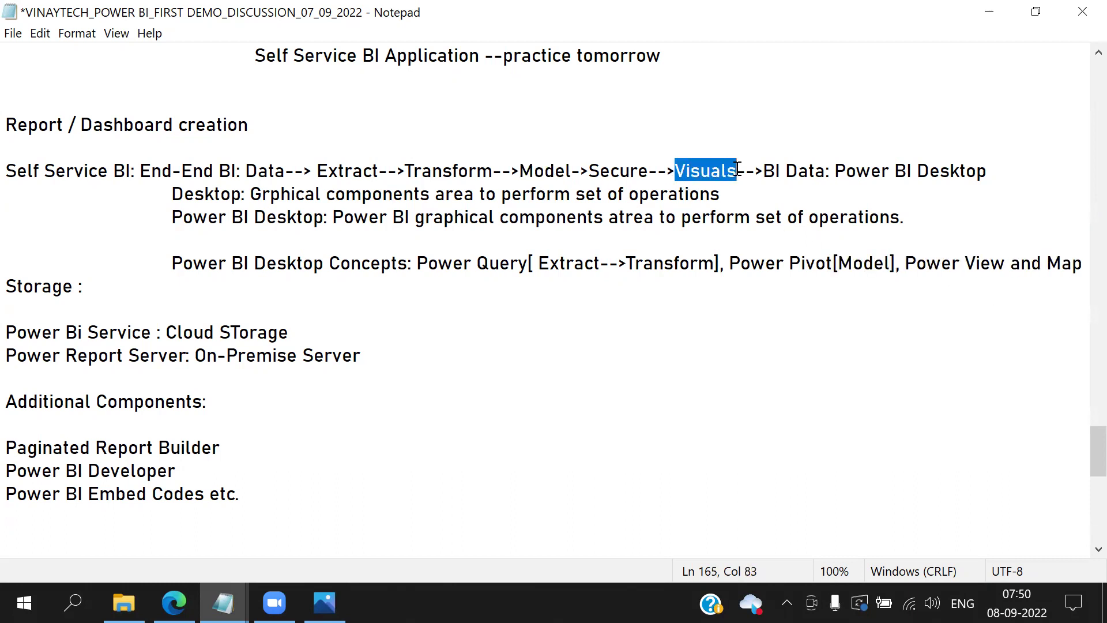
{"action": "left_click", "coordinate": [907, 263]}
{"action": "key", "text": "Return"}
{"action": "key", "text": "Tab"}
{"action": "key", "text": "Tab"}
{"action": "key", "text": "Tab"}
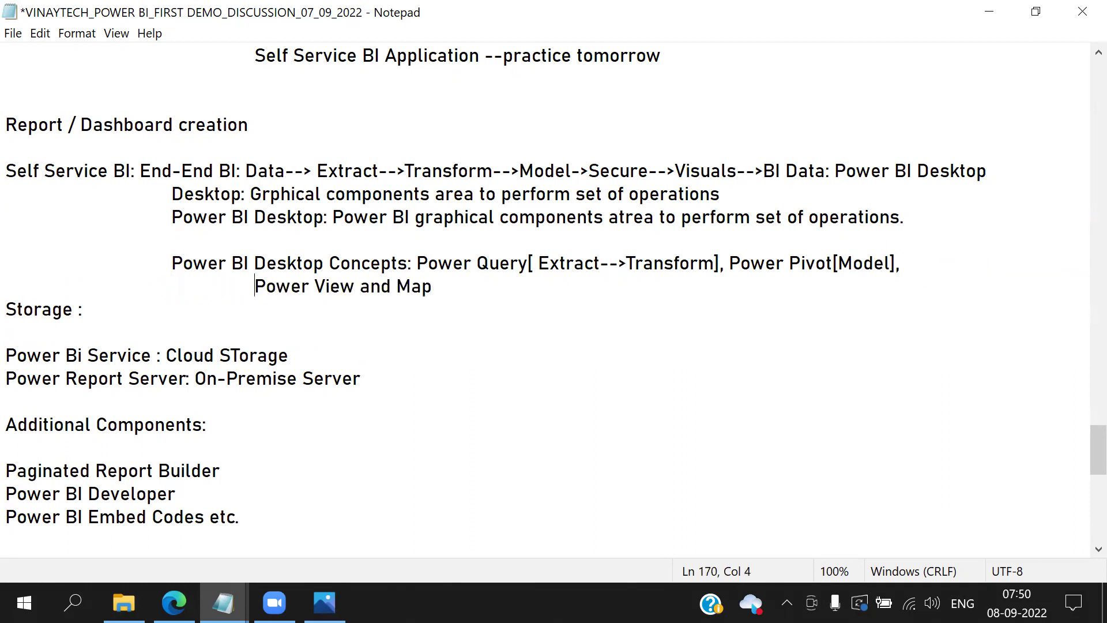
Step: Append "[Visuals]" after "Power View and Map" and save the file
{"action": "left_click", "coordinate": [706, 299]}
{"action": "left_click", "coordinate": [627, 282]}
{"action": "type", "text": "[Visuals"}
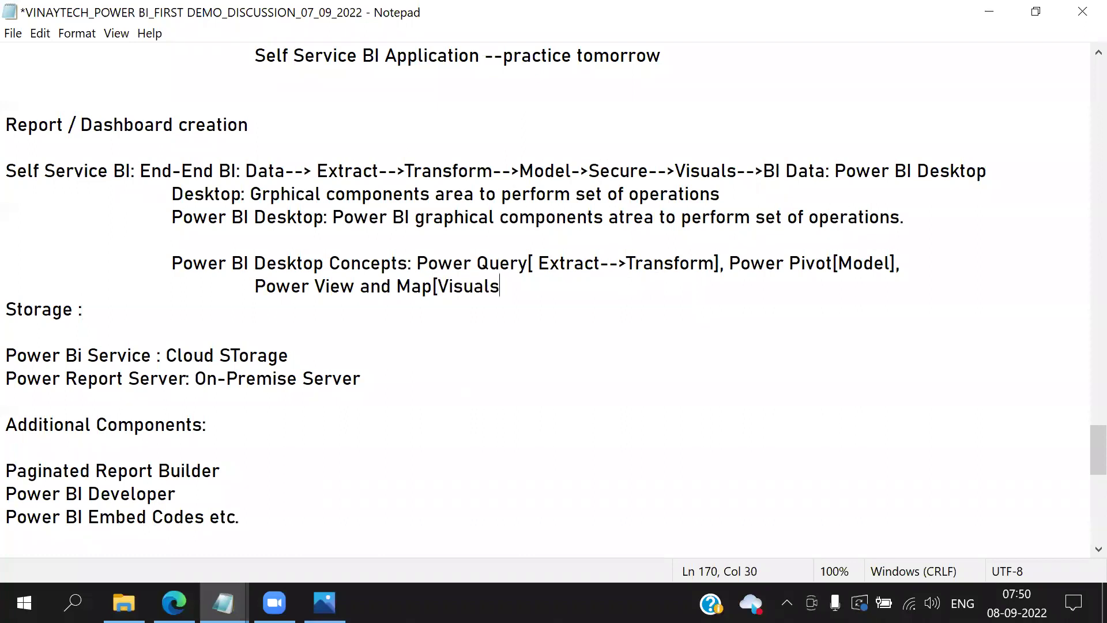
{"action": "type", "text": "]"}
{"action": "key", "text": "alt"}
{"action": "key", "text": "f"}
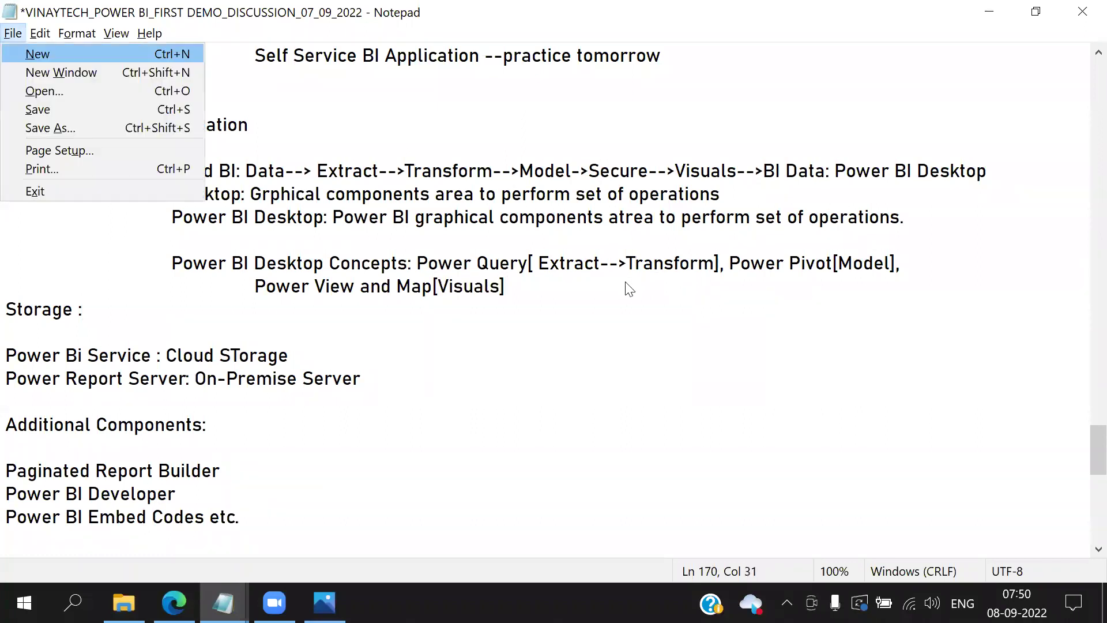
{"action": "key", "text": "s"}
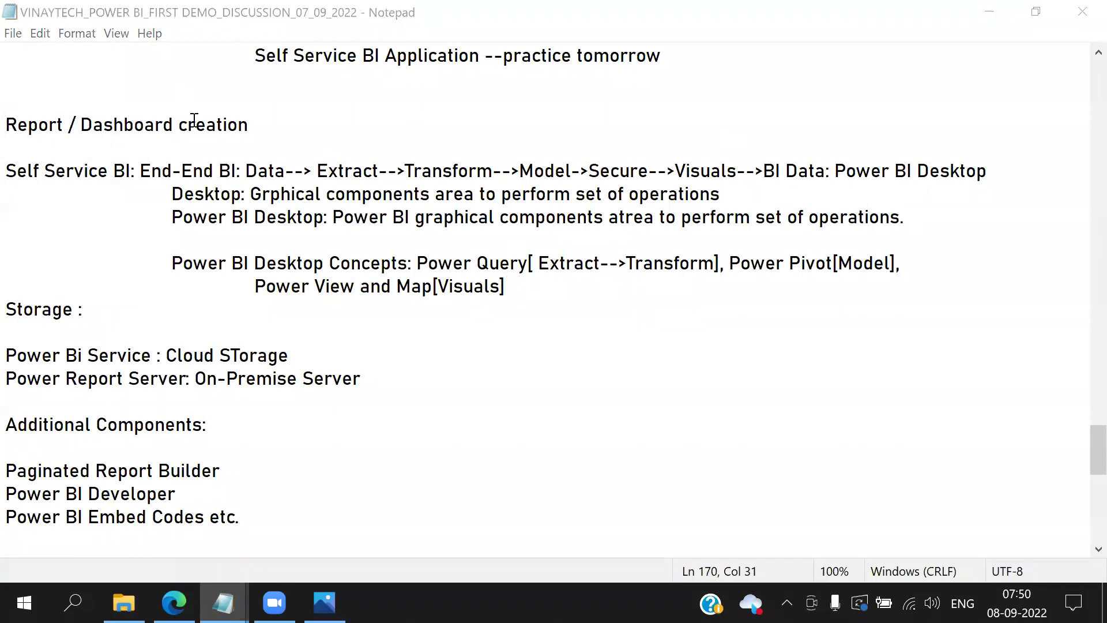
Step: Add the heading "Power BI Desktop Installation:" in the blank area below the Additional Components list
{"action": "scroll", "coordinate": [194, 120], "scroll_direction": "up", "scroll_amount": 2}
{"action": "scroll", "coordinate": [240, 289], "scroll_direction": "down", "scroll_amount": 6}
{"action": "left_click", "coordinate": [145, 78]}
{"action": "type", "text": "Power BI Desktop"}
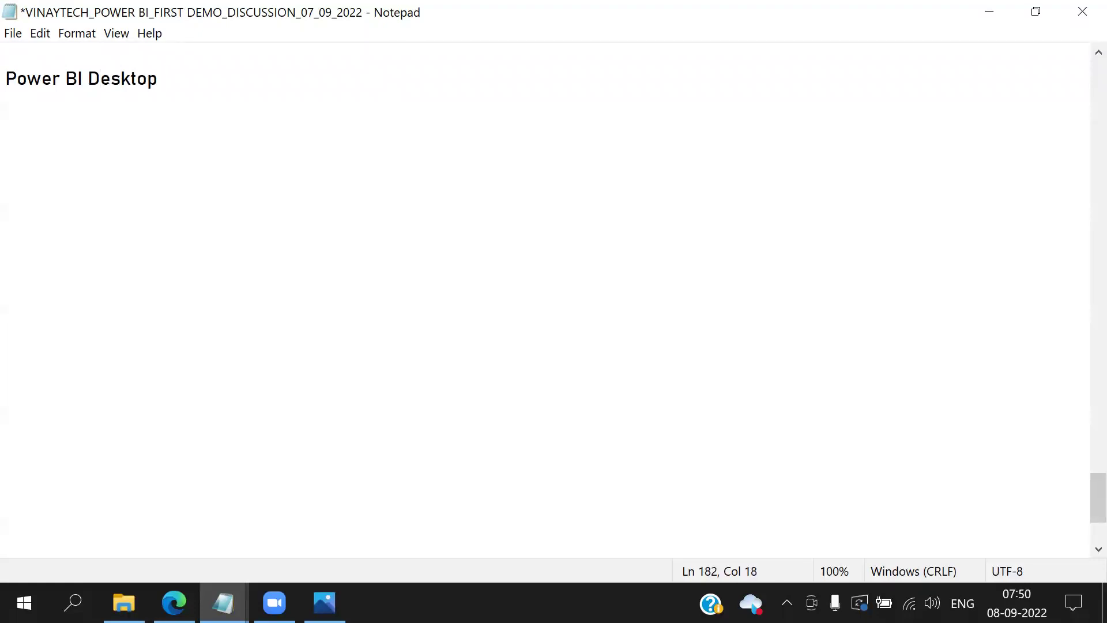
{"action": "type", "text": "Installation:"}
{"action": "key", "text": "Return"}
Step: Add the indented lines "Three ways" and "1st way:" below the installation heading
{"action": "key", "text": "Tab"}
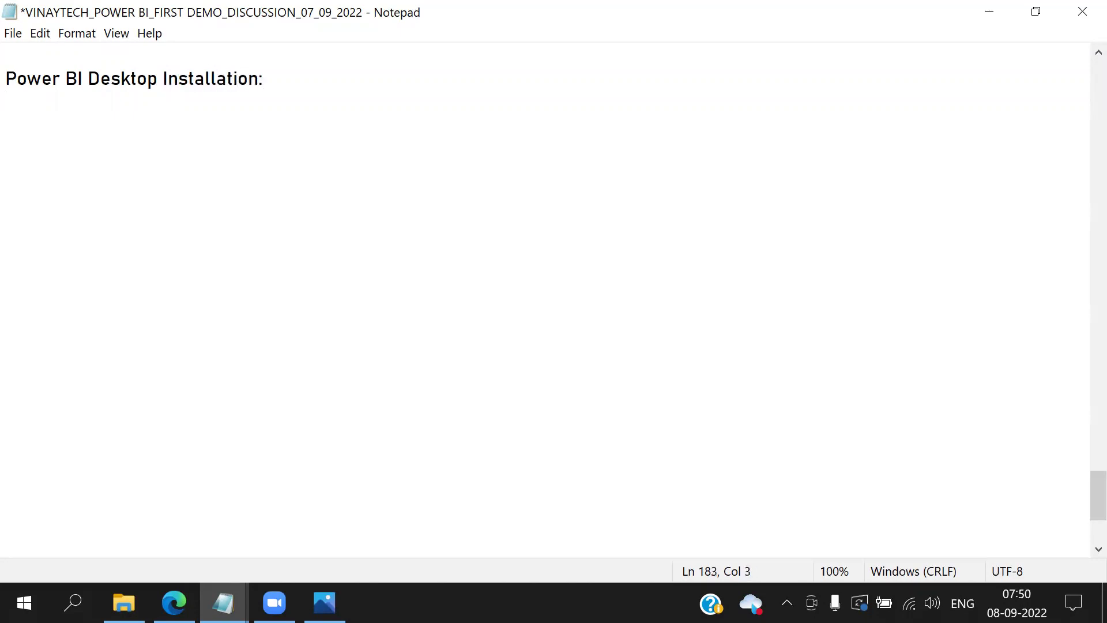
{"action": "type", "text": "Three ways"}
{"action": "key", "text": "Return"}
{"action": "key", "text": "Tab"}
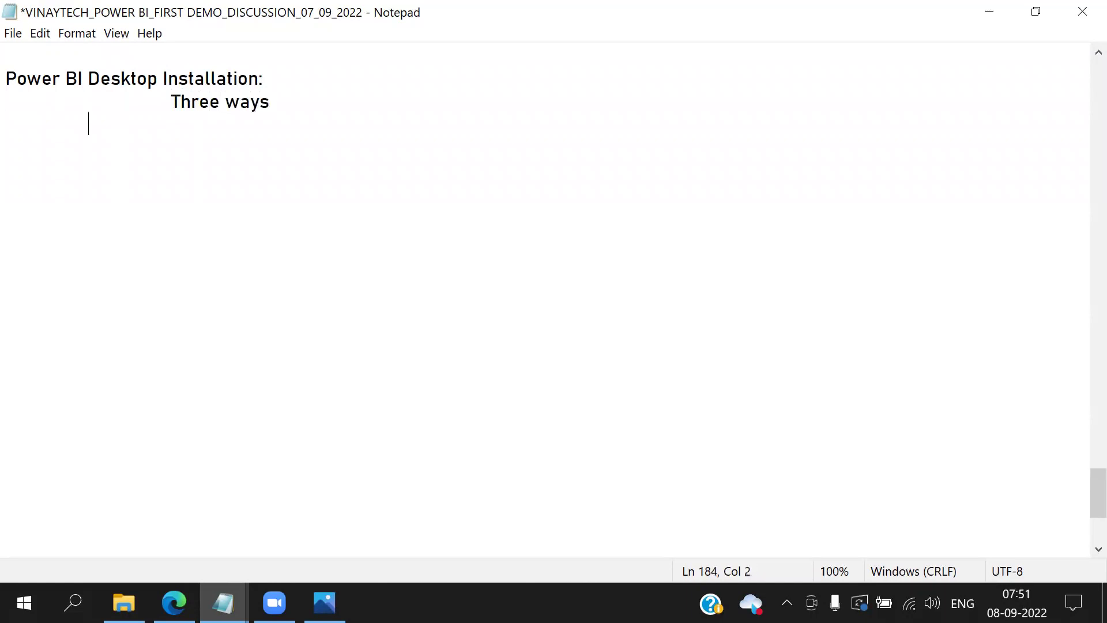
{"action": "type", "text": "1st way:"}
{"action": "key", "text": "Return"}
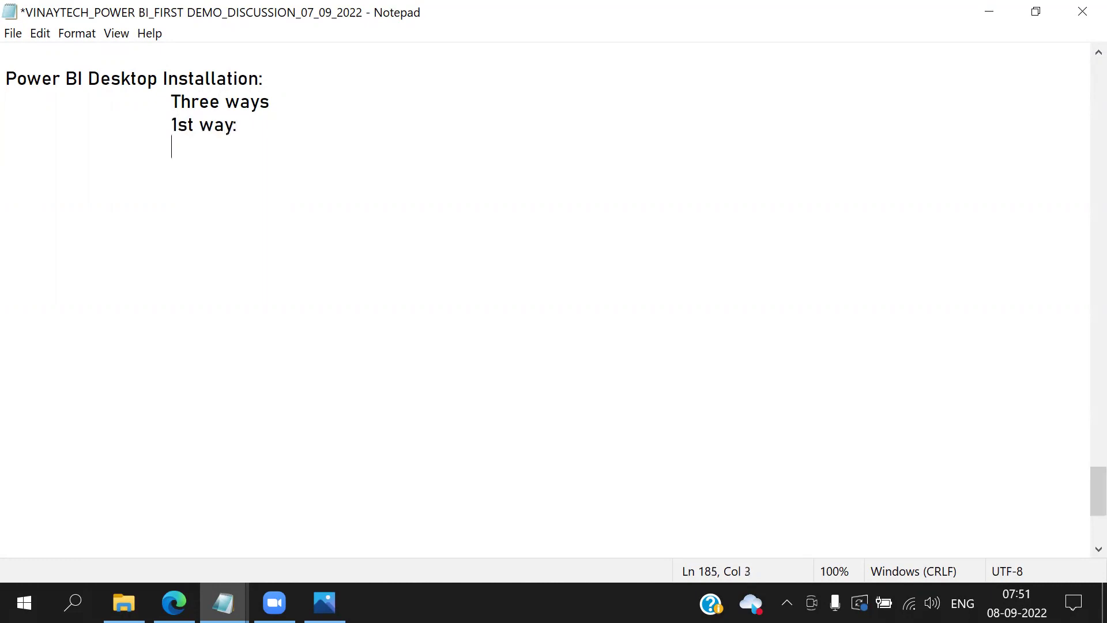
Step: Describe the first way as "Google it, download from advanced option [no account is required]", indented below "1st way:"
{"action": "type", "text": "Google it"}
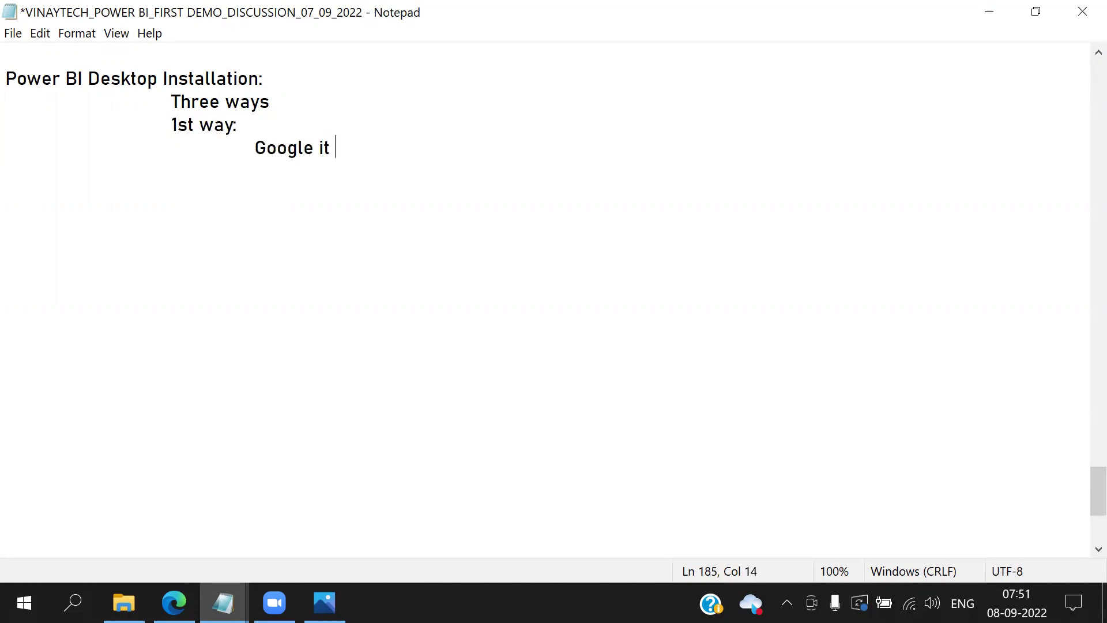
{"action": "type", "text": ", download from ad"}
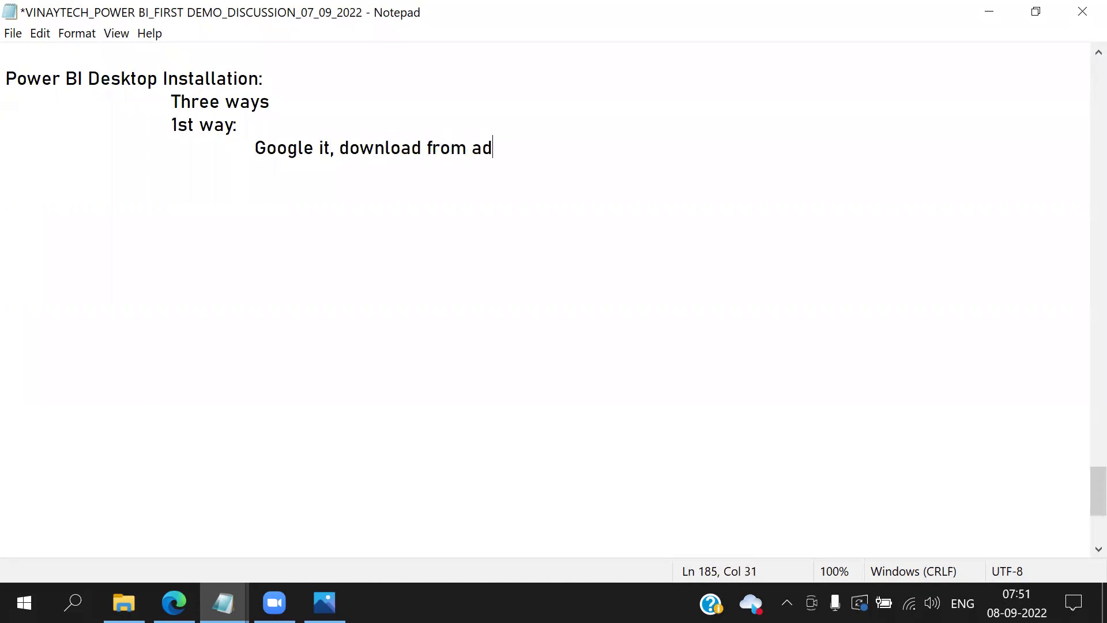
{"action": "type", "text": "vanced option"}
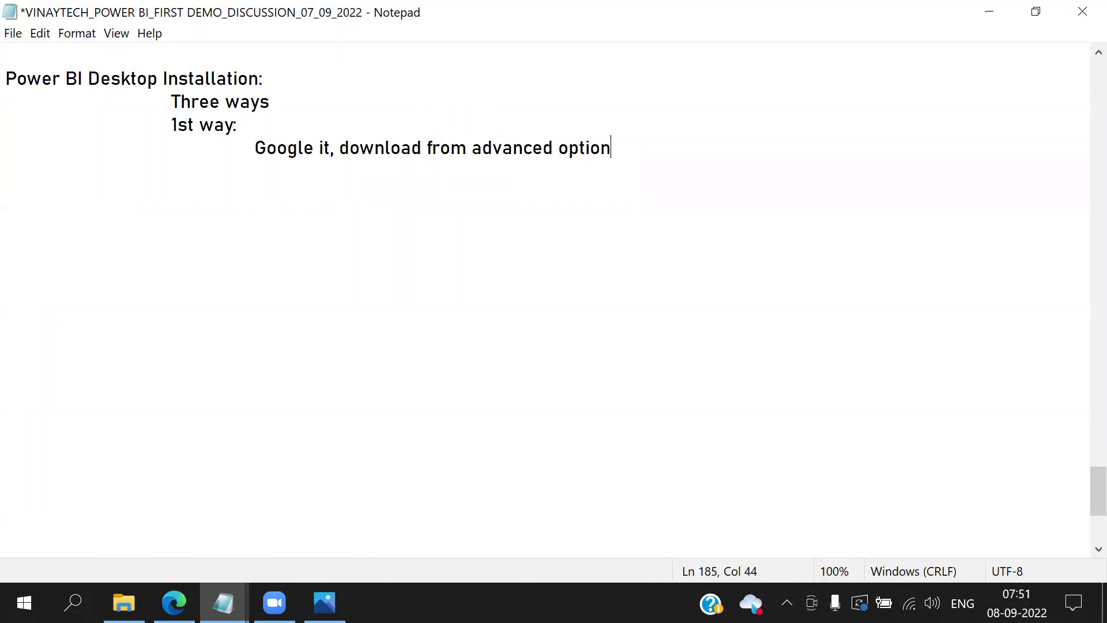
{"action": "type", "text": " [no account is required]"}
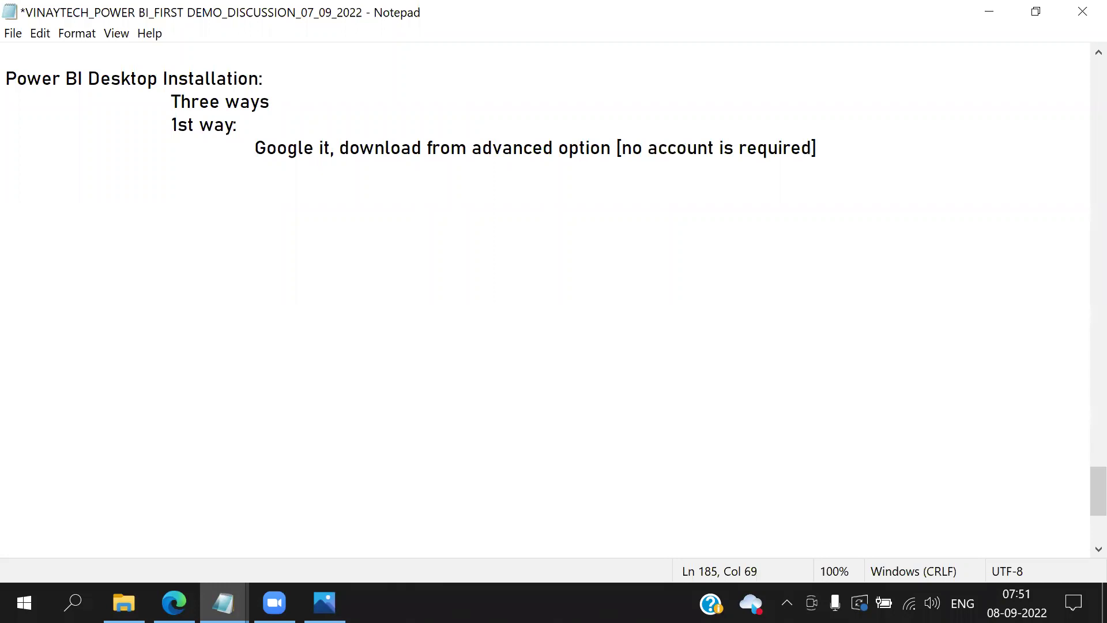
Step: Add the indented line "Configuration: Windows 8 or above [10 or above is recommended], ensure 4 GB RAM," one blank line below the first-way description
{"action": "key", "text": "Return"}
{"action": "key", "text": "Return"}
{"action": "key", "text": "Tab"}
{"action": "key", "text": "Tab"}
{"action": "key", "text": "Tab"}
{"action": "type", "text": "Configuration"}
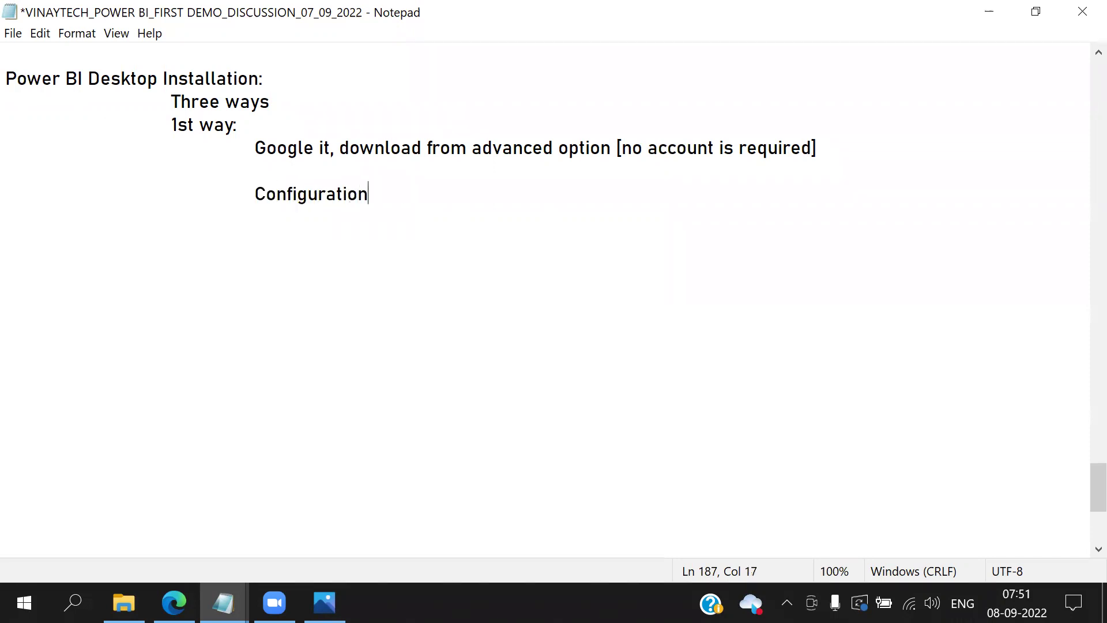
{"action": "type", "text": ": Windows 8 or abo"}
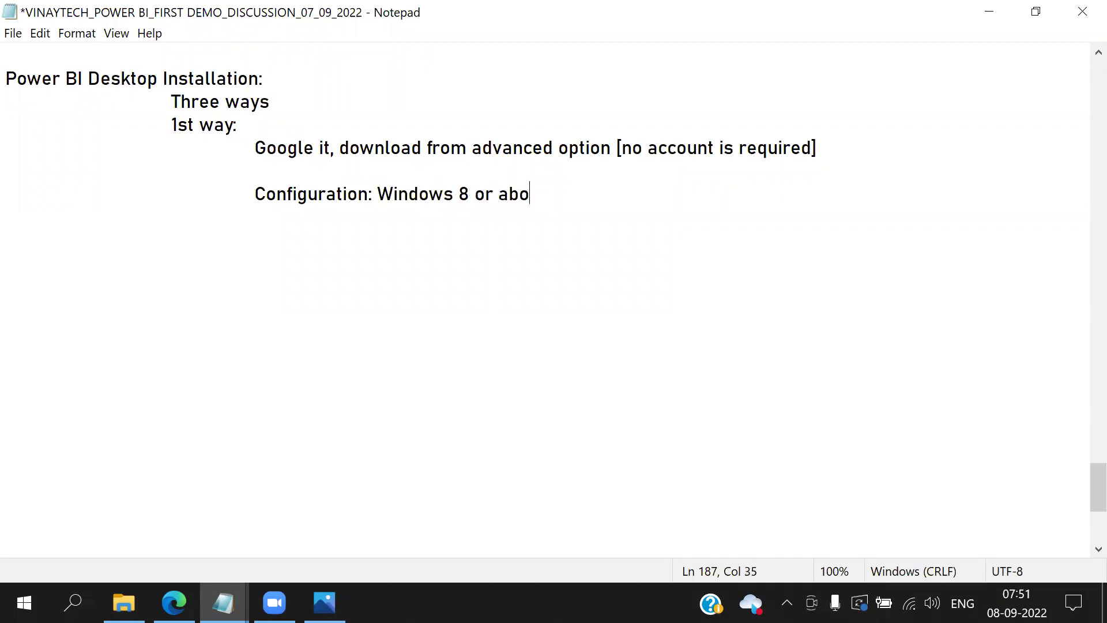
{"action": "type", "text": "ve [10 or above is recommeb"}
{"action": "key", "text": "BackSpace"}
{"action": "type", "text": "nded], ensure 4 GB"}
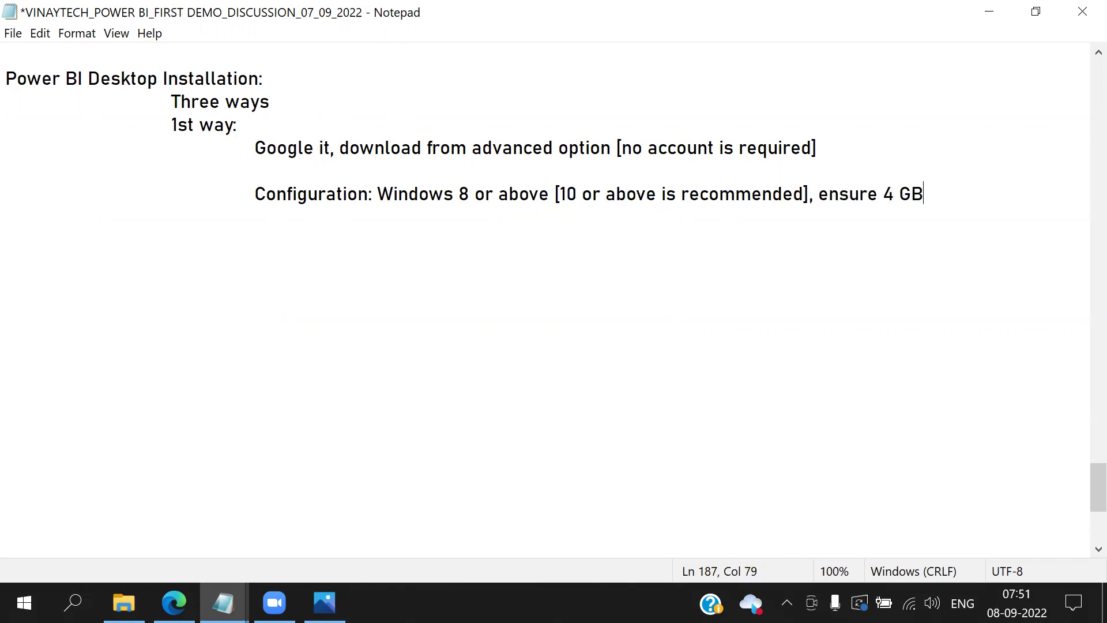
{"action": "type", "text": " RAM,"}
Step: Continue the configuration with "Ensure 2 Ghz processor...." on a further indented line, followed by a blank line
{"action": "key", "text": "Return"}
{"action": "key", "text": "Tab"}
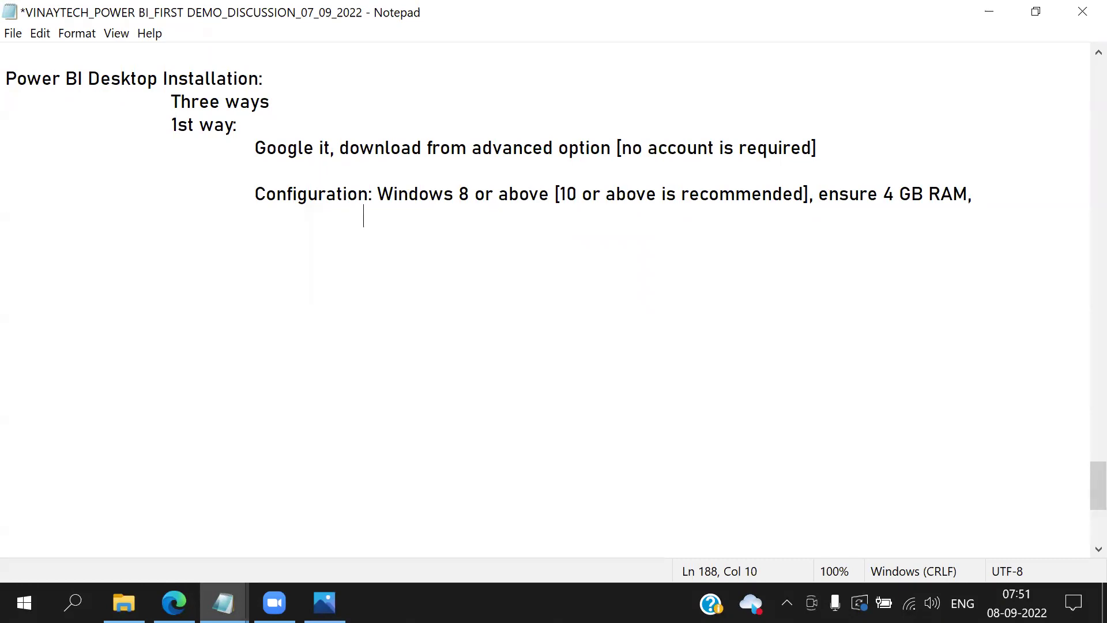
{"action": "type", "text": "Ensure 1."}
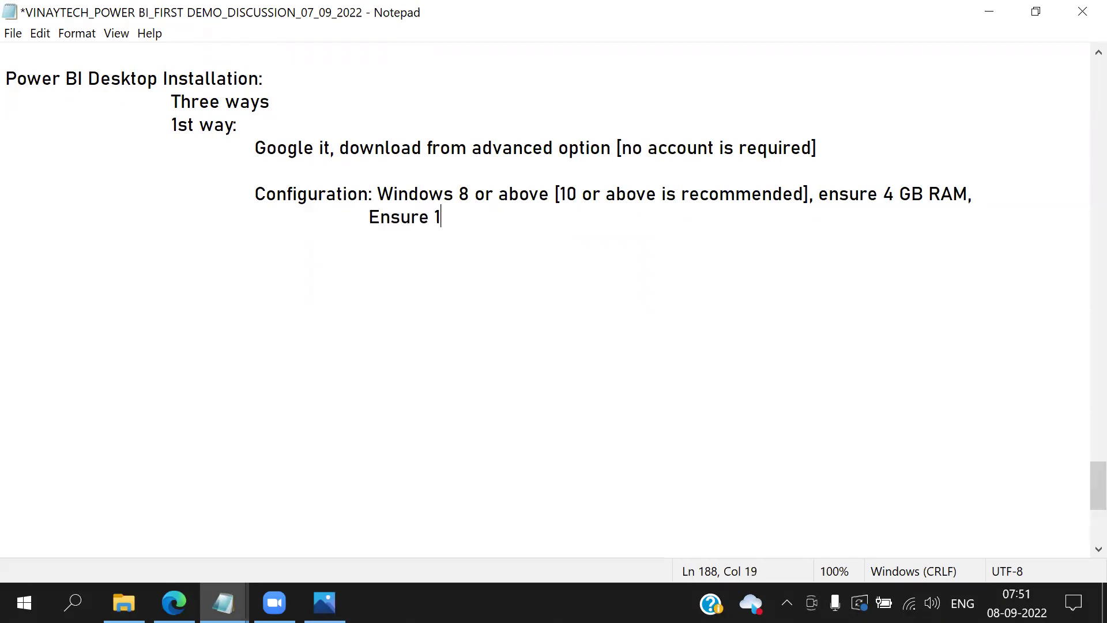
{"action": "key", "text": "BackSpace"}
{"action": "key", "text": "BackSpace"}
{"action": "type", "text": "2 Ghz proc"}
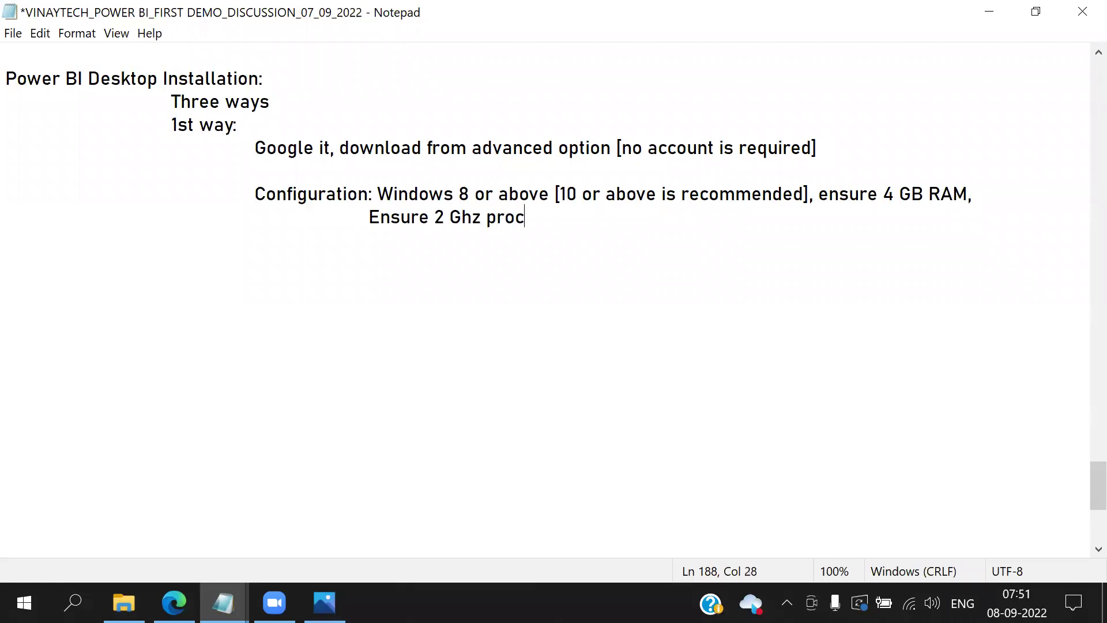
{"action": "type", "text": "essor...."}
{"action": "key", "text": "Return"}
{"action": "key", "text": "Return"}
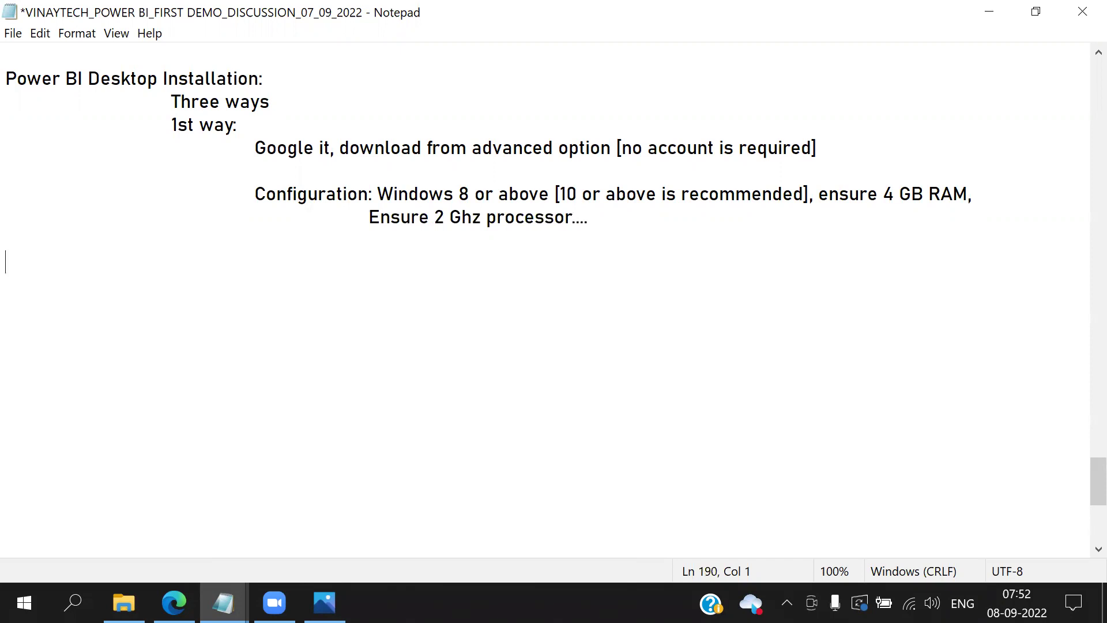
Step: Switch to Microsoft Edge, go to google.com and search for "power bi desktop download"
{"action": "left_click", "coordinate": [174, 602]}
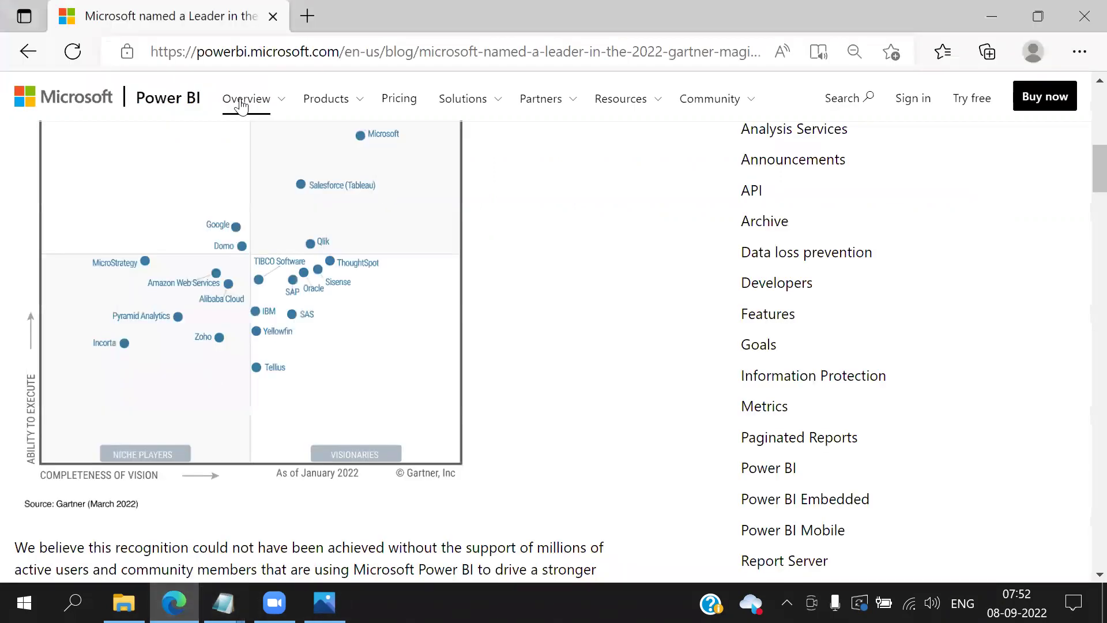
{"action": "left_click", "coordinate": [277, 51]}
{"action": "type", "text": "google.com"}
{"action": "key", "text": "Return"}
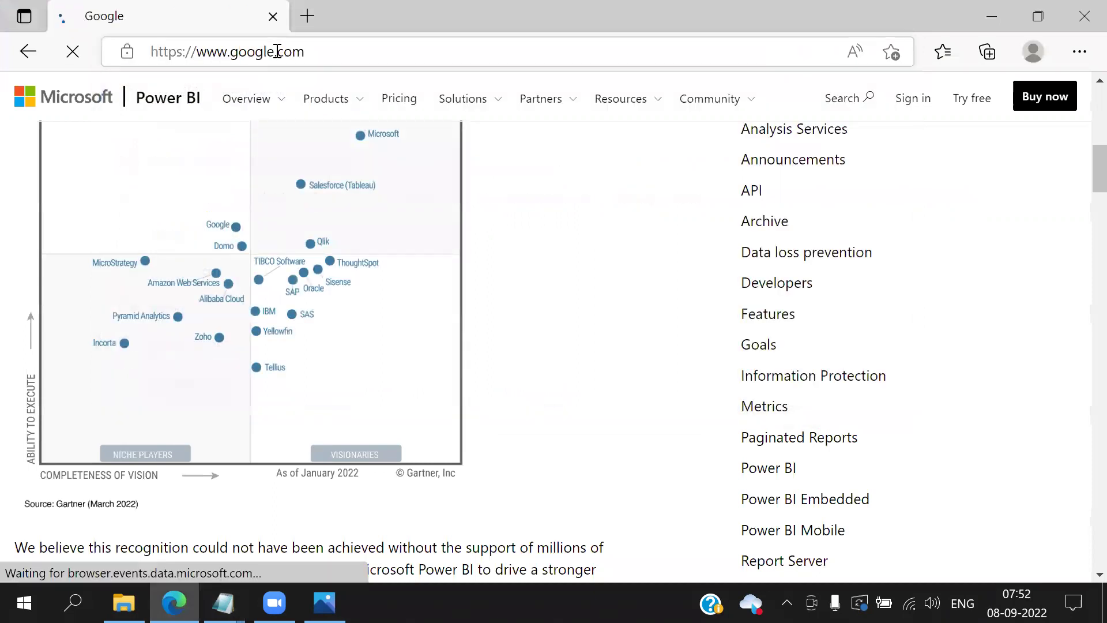
{"action": "type", "text": "Power B"}
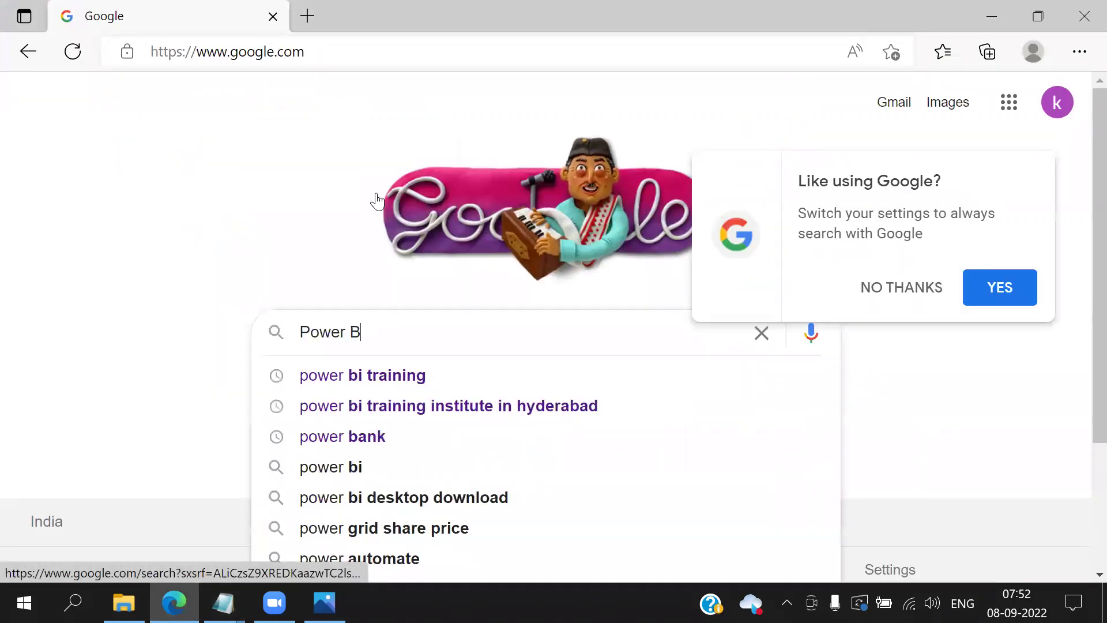
{"action": "type", "text": "I desk"}
{"action": "key", "text": "Down"}
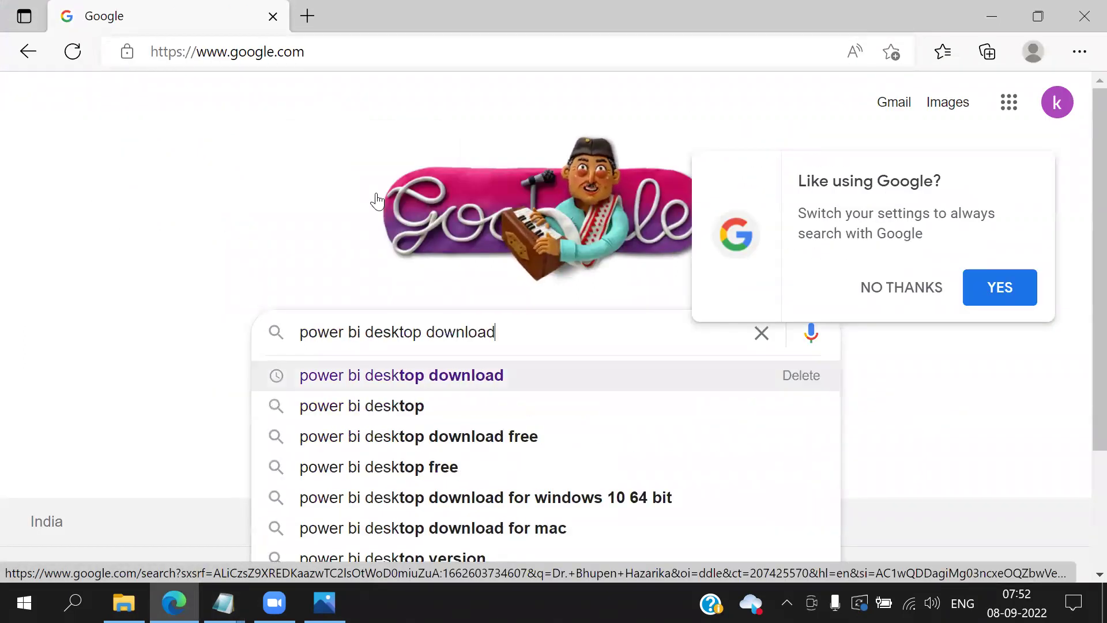
{"action": "key", "text": "Return"}
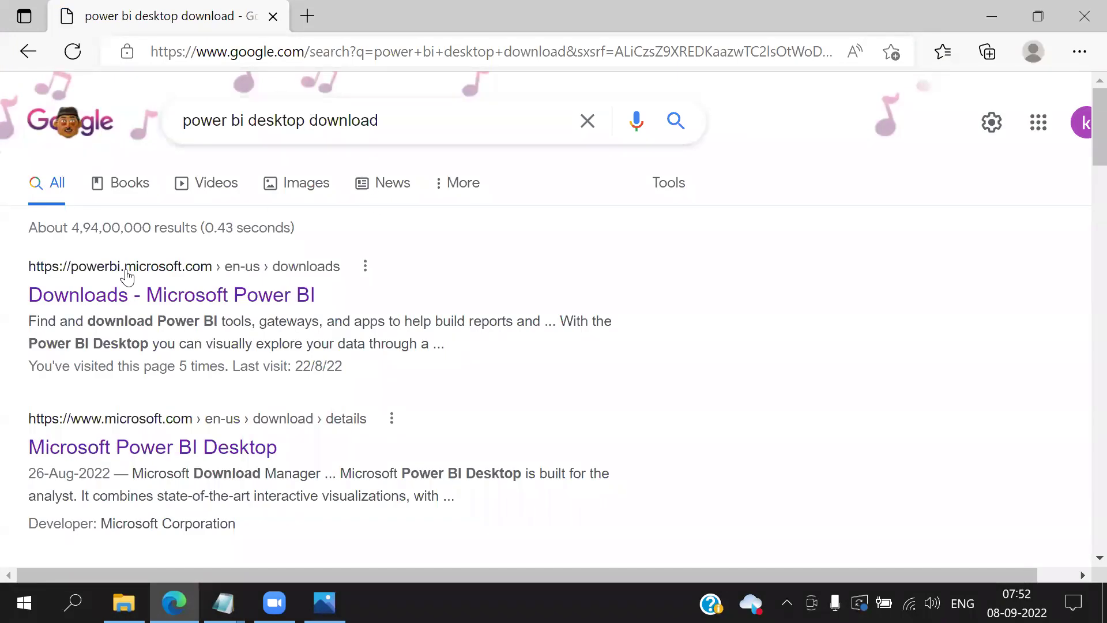
Step: Open the Microsoft Power BI Downloads page from the search results and try to open Power BI Desktop's advanced download options
{"action": "left_click", "coordinate": [85, 299]}
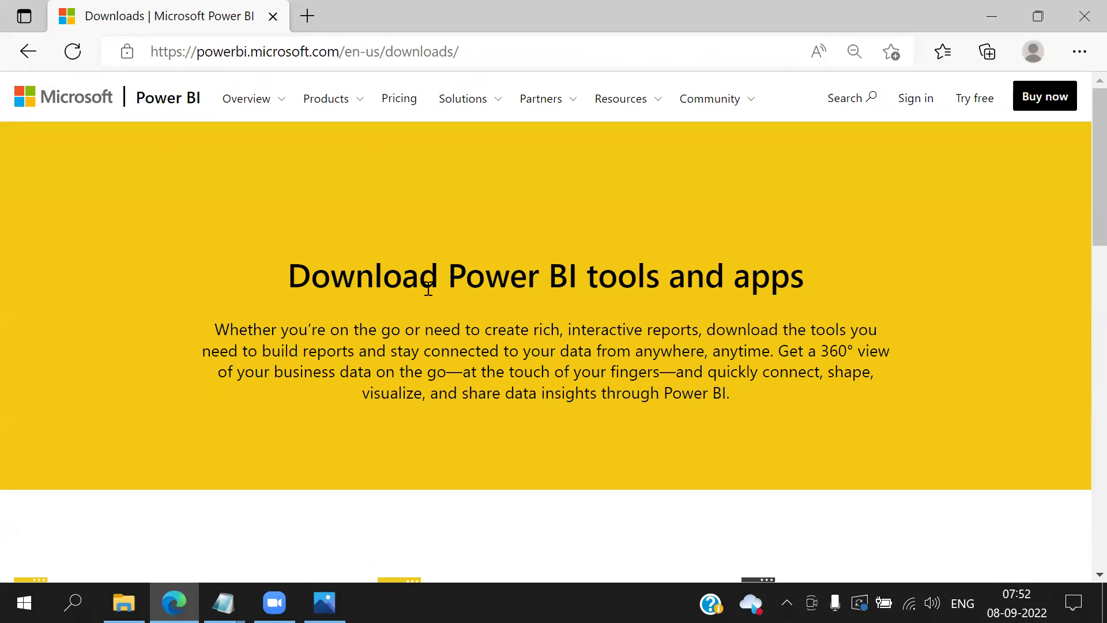
{"action": "scroll", "coordinate": [501, 288], "scroll_direction": "down", "scroll_amount": 6}
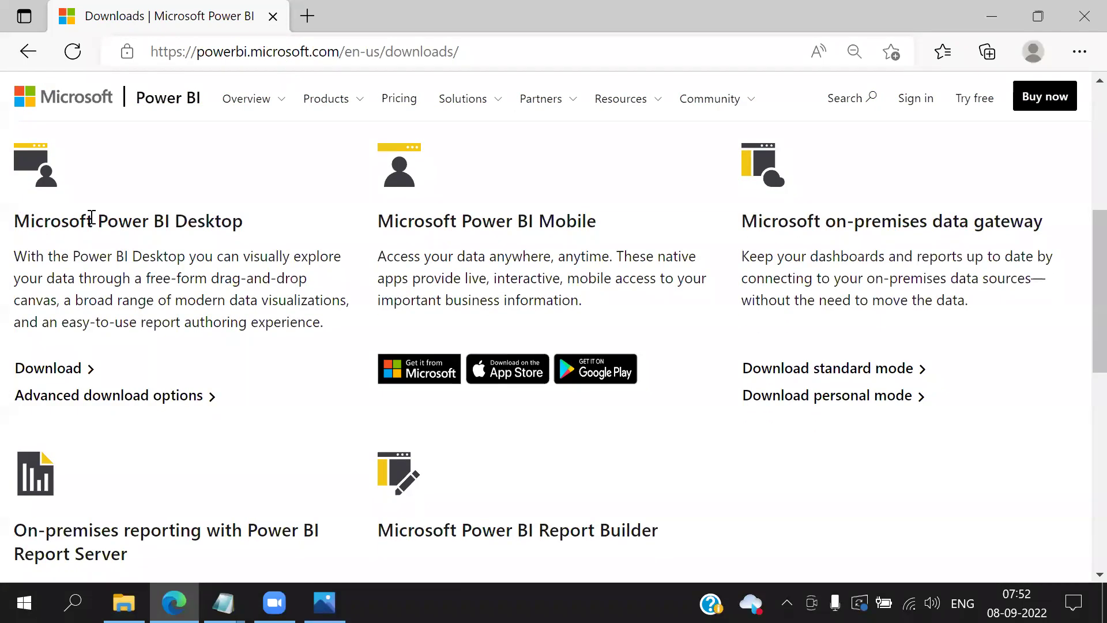
{"action": "left_click_drag", "start_coordinate": [6, 196], "coordinate": [263, 240]}
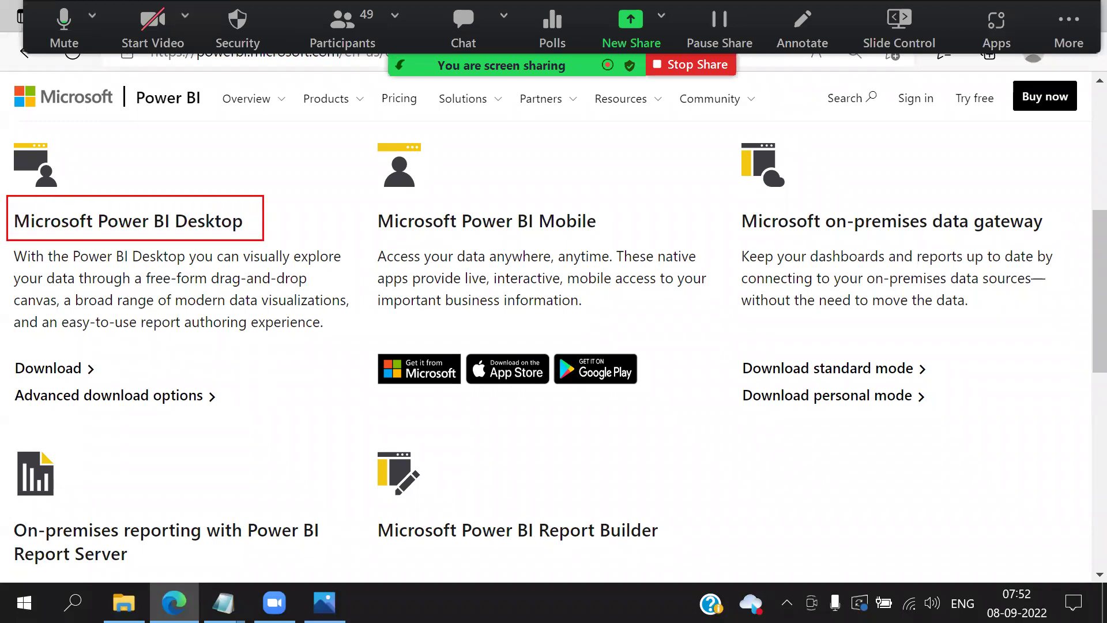
{"action": "left_click_drag", "start_coordinate": [1, 378], "coordinate": [237, 415]}
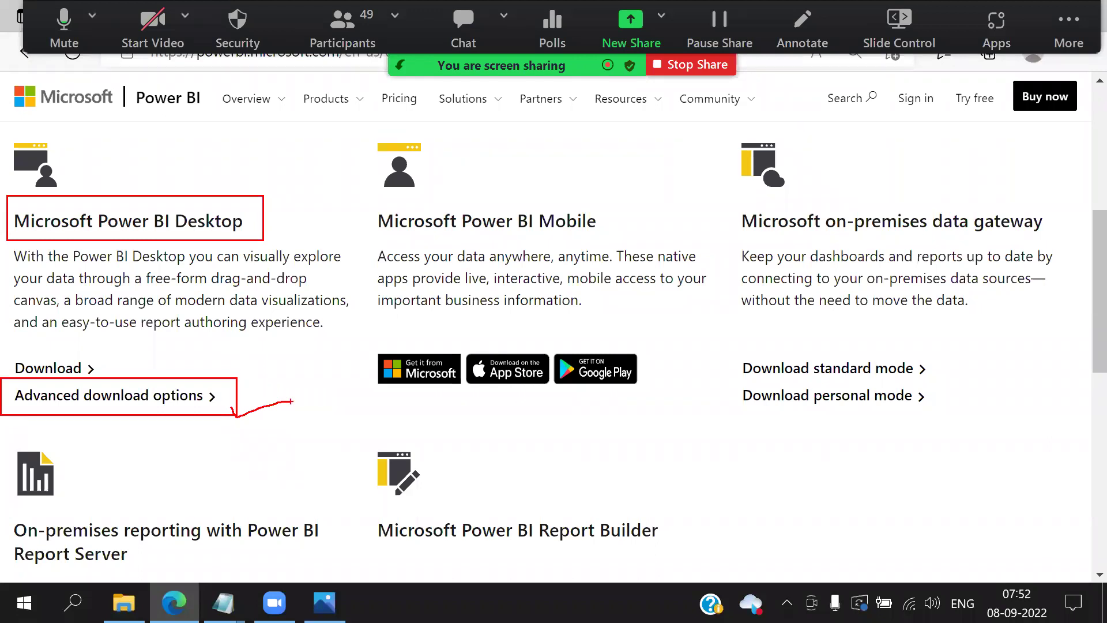
{"action": "left_click", "coordinate": [173, 398]}
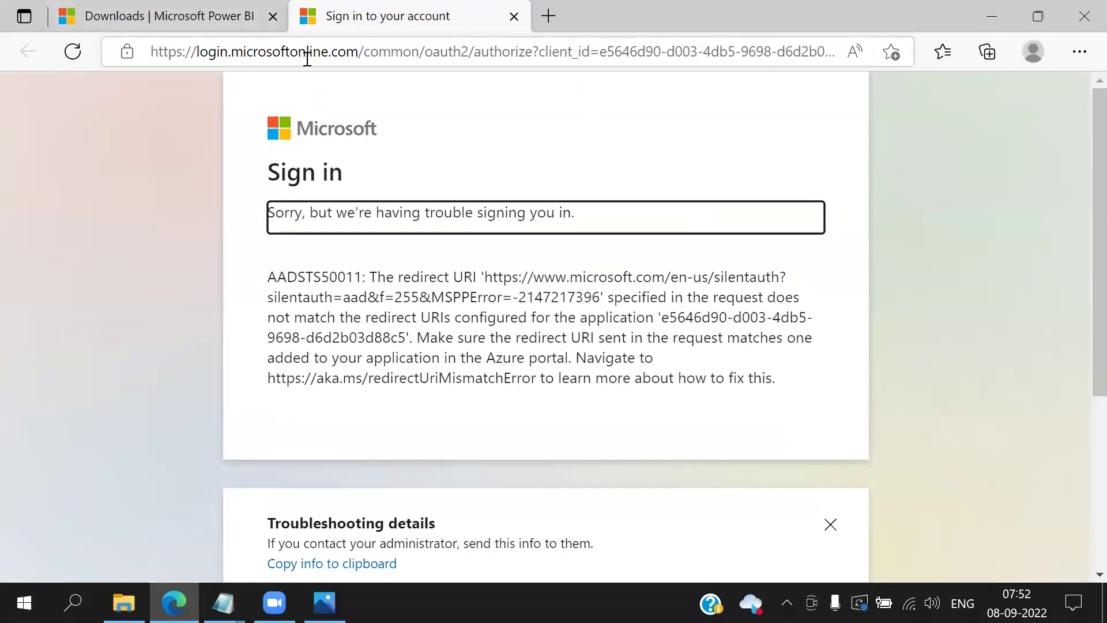
{"action": "left_click", "coordinate": [116, 16]}
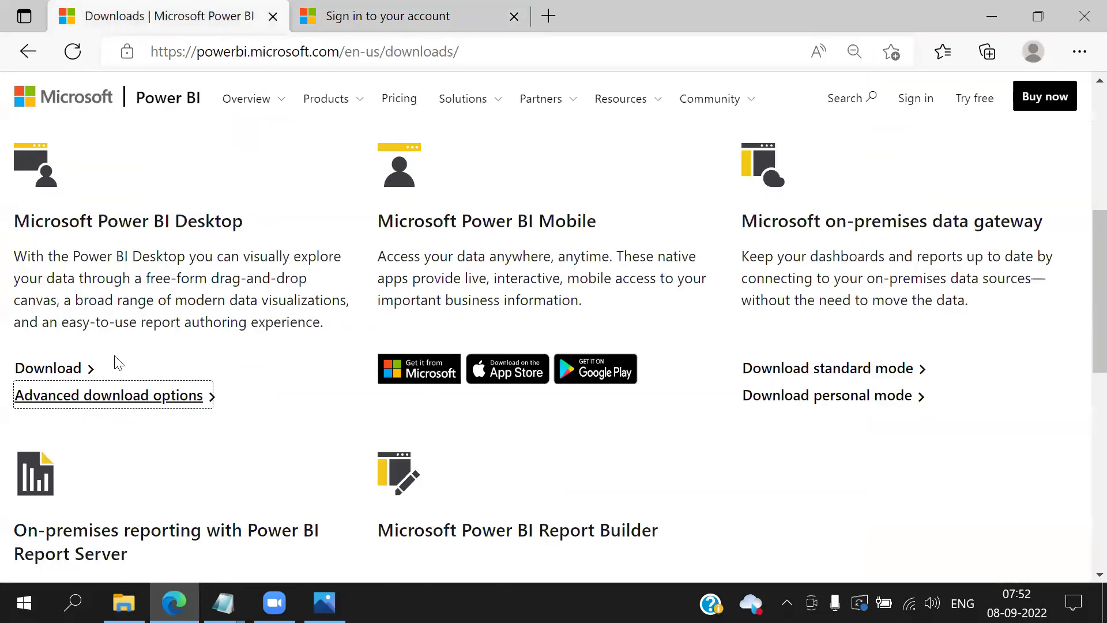
{"action": "left_click", "coordinate": [108, 401]}
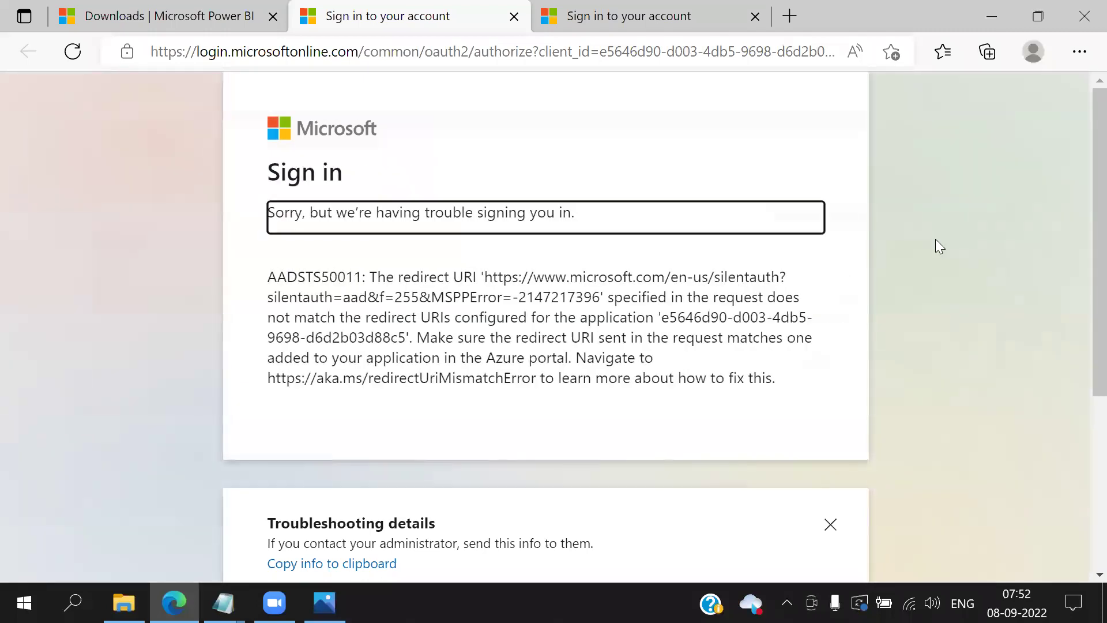
{"action": "scroll", "coordinate": [666, 332], "scroll_direction": "down", "scroll_amount": 5}
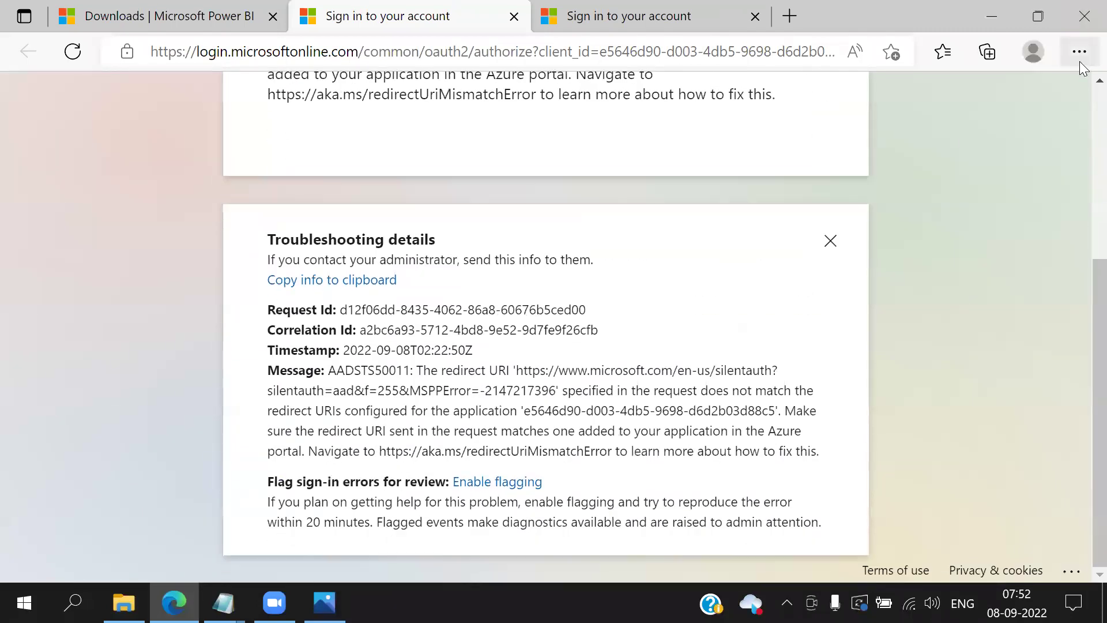
Step: Clear the open windows from the desktop and start Google Chrome with the first listed profile
{"action": "left_click", "coordinate": [1085, 16]}
{"action": "left_click", "coordinate": [989, 12]}
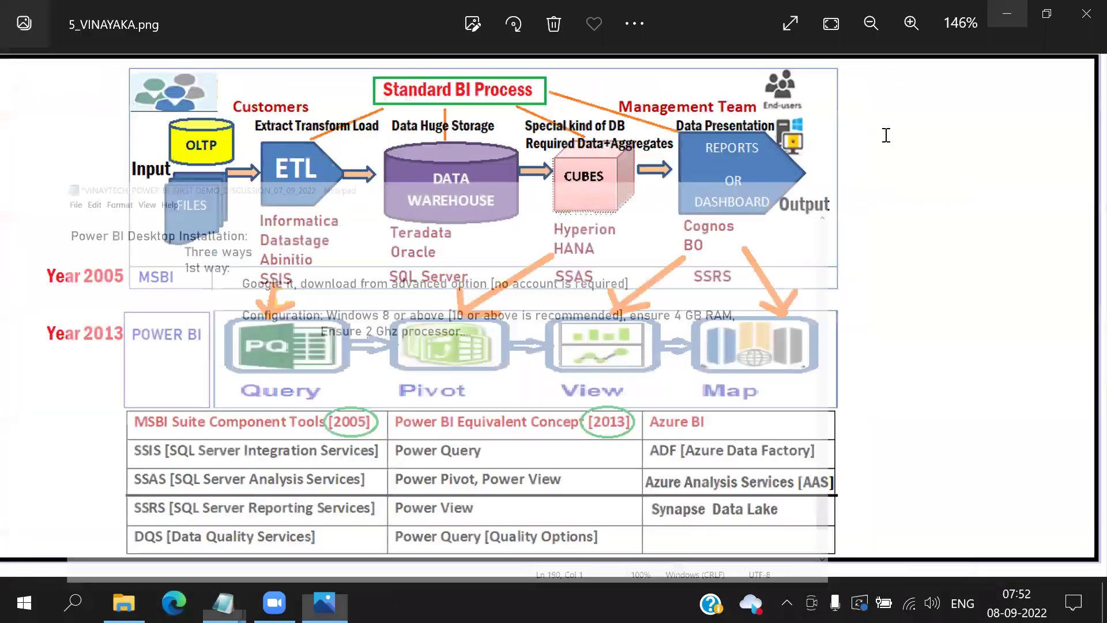
{"action": "key", "text": "super+Down"}
{"action": "key", "text": "super+Down"}
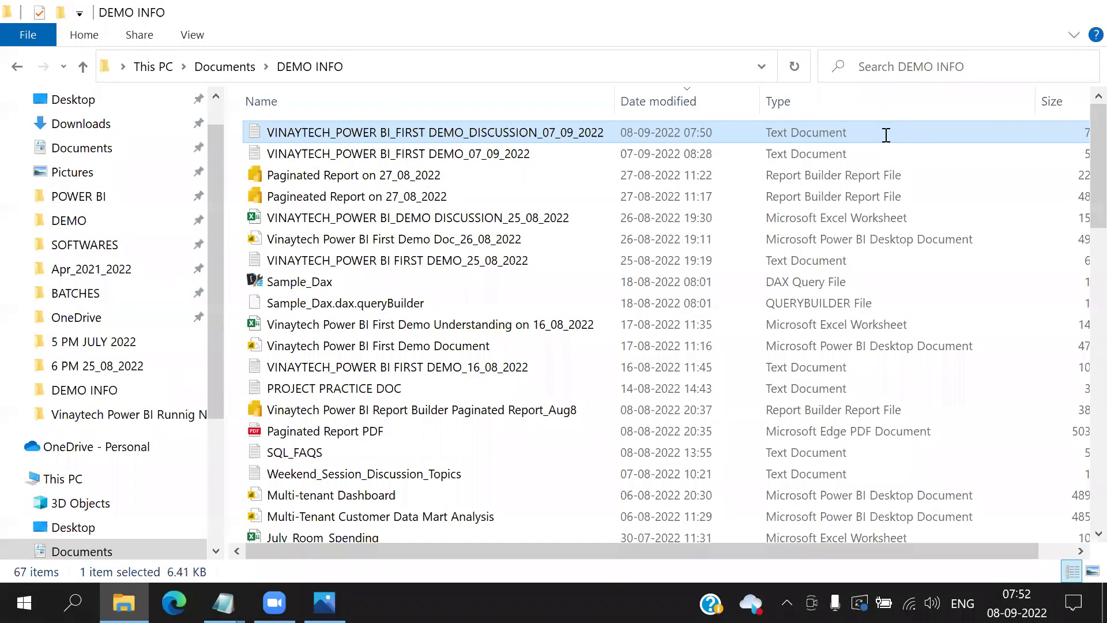
{"action": "key", "text": "super+d"}
{"action": "double_click", "coordinate": [42, 474]}
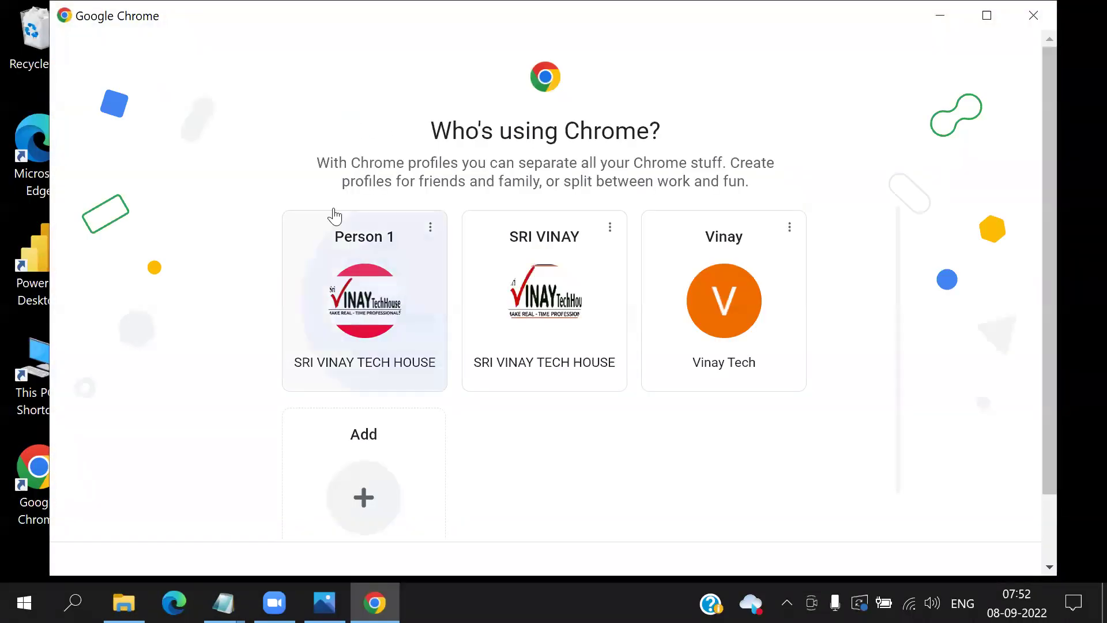
{"action": "left_click", "coordinate": [334, 216]}
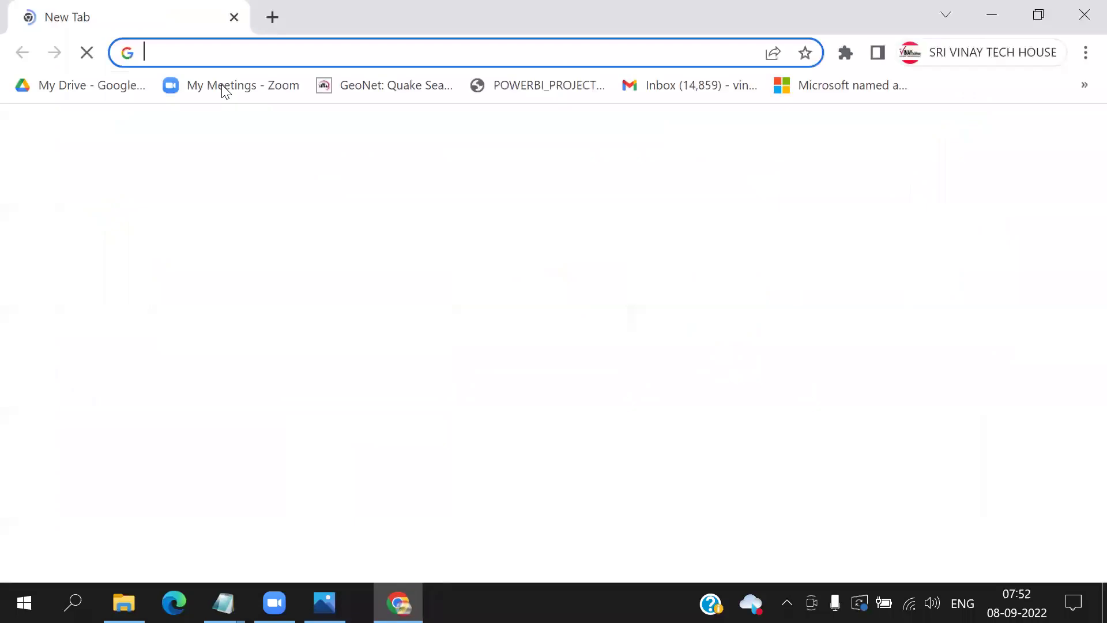
Step: Load google.com in Chrome and run a search for "power bi desktop download"
{"action": "type", "text": "google.com"}
{"action": "key", "text": "Return"}
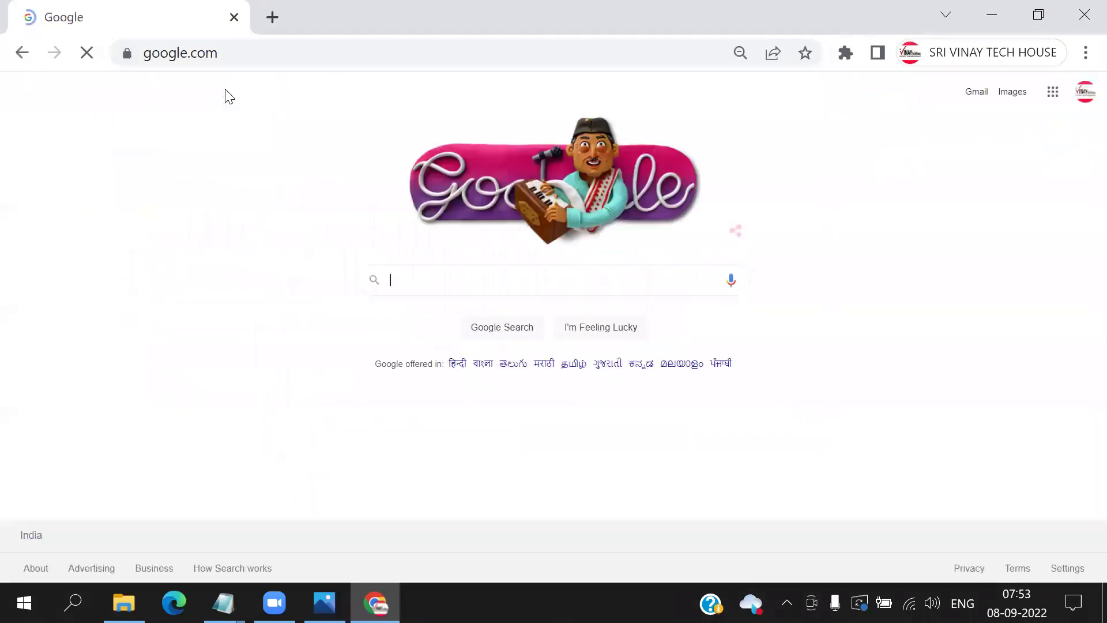
{"action": "type", "text": "po"}
{"action": "key", "text": "Down"}
{"action": "key", "text": "Down"}
{"action": "key", "text": "Down"}
{"action": "key", "text": "Up"}
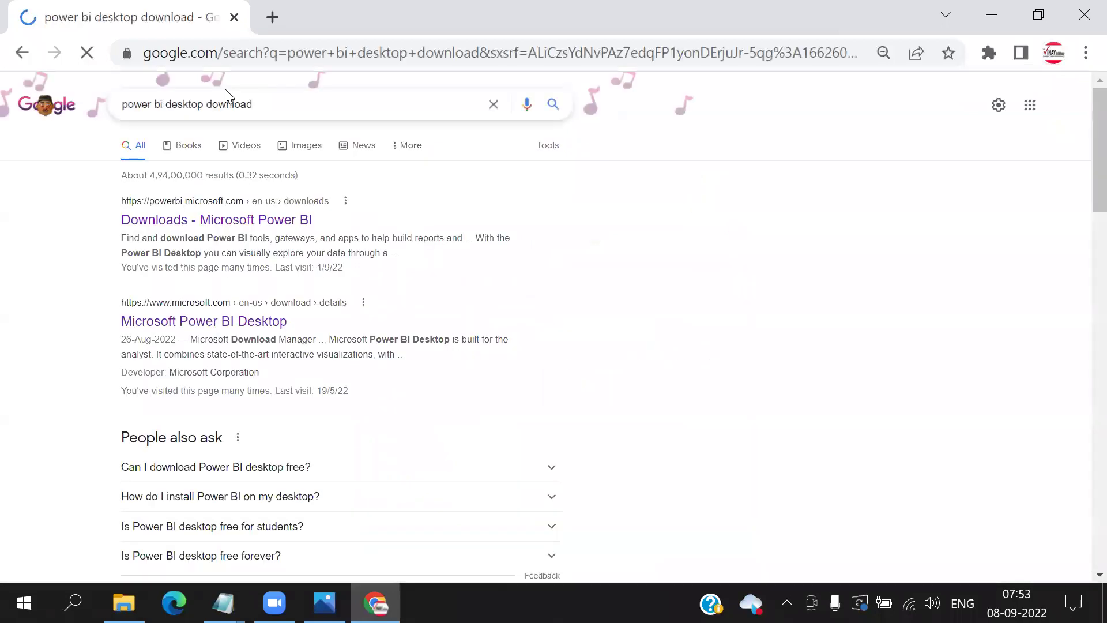
Step: Open the Microsoft Power BI Downloads result and go to the advanced download options for Power BI Desktop
{"action": "left_click", "coordinate": [165, 221]}
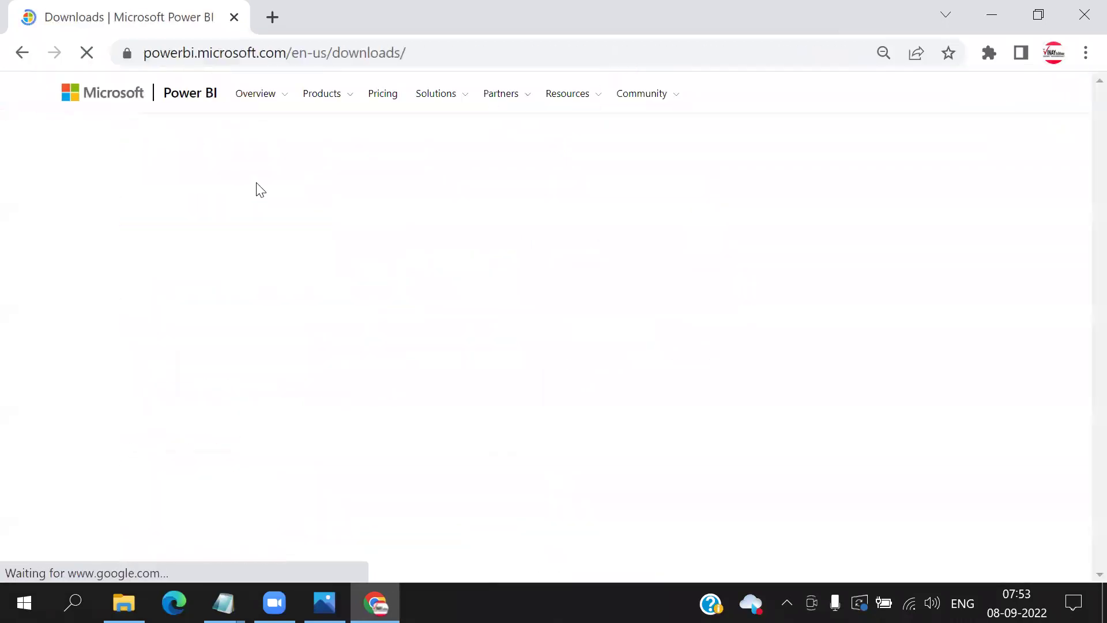
{"action": "scroll", "coordinate": [403, 398], "scroll_direction": "down", "scroll_amount": 5}
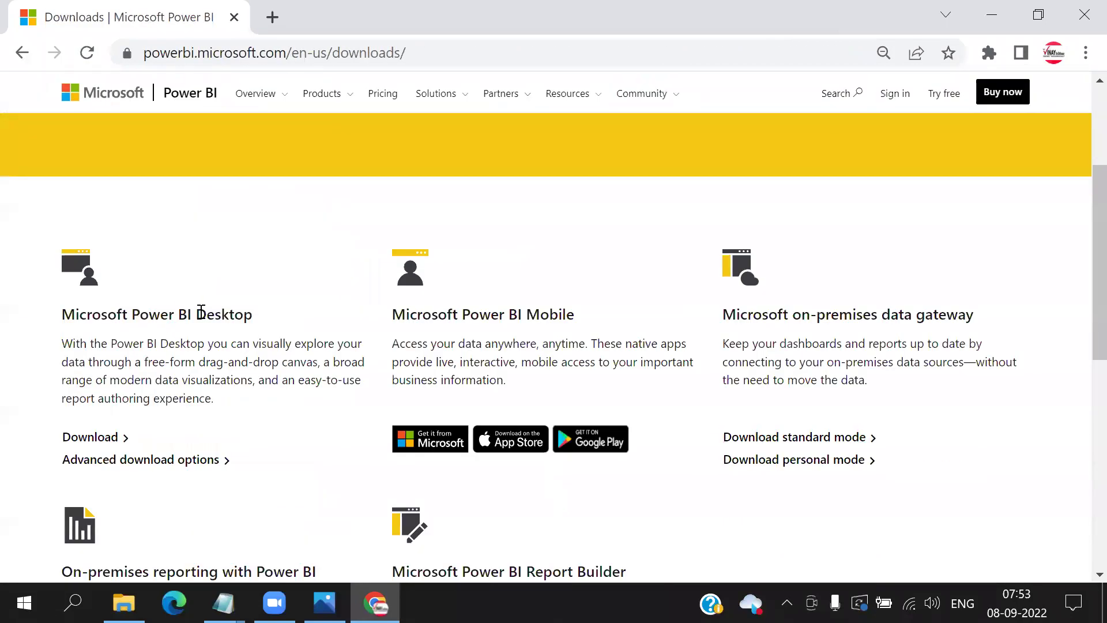
{"action": "left_click", "coordinate": [181, 460]}
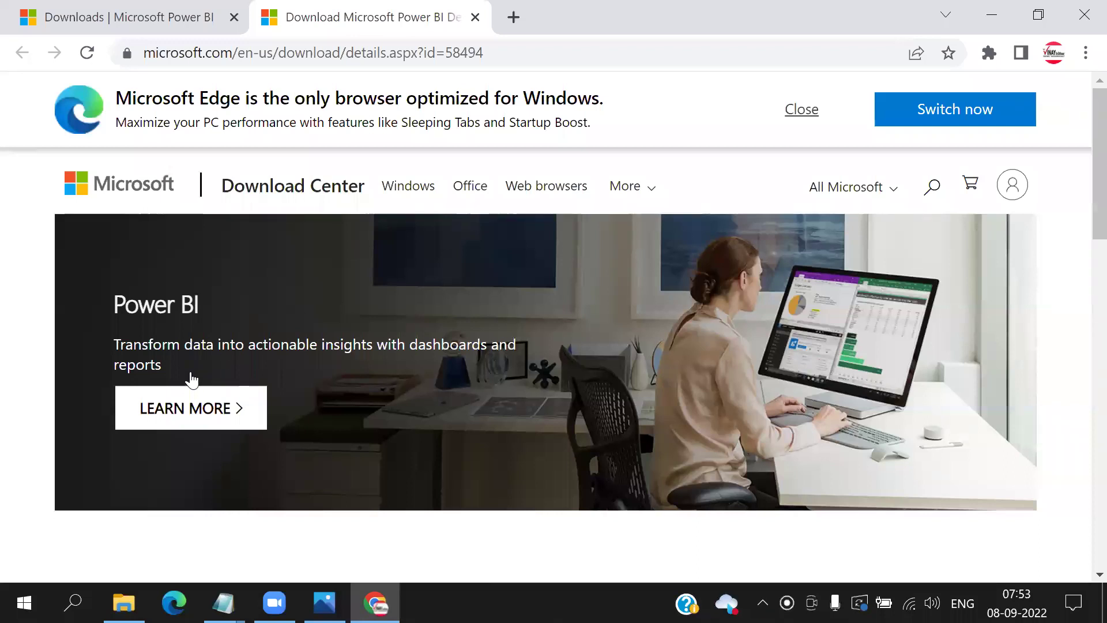
Step: Request the English Microsoft Power BI Desktop download and select the file PBIDesktopSetup_x64.exe
{"action": "scroll", "coordinate": [192, 379], "scroll_direction": "down", "scroll_amount": 7}
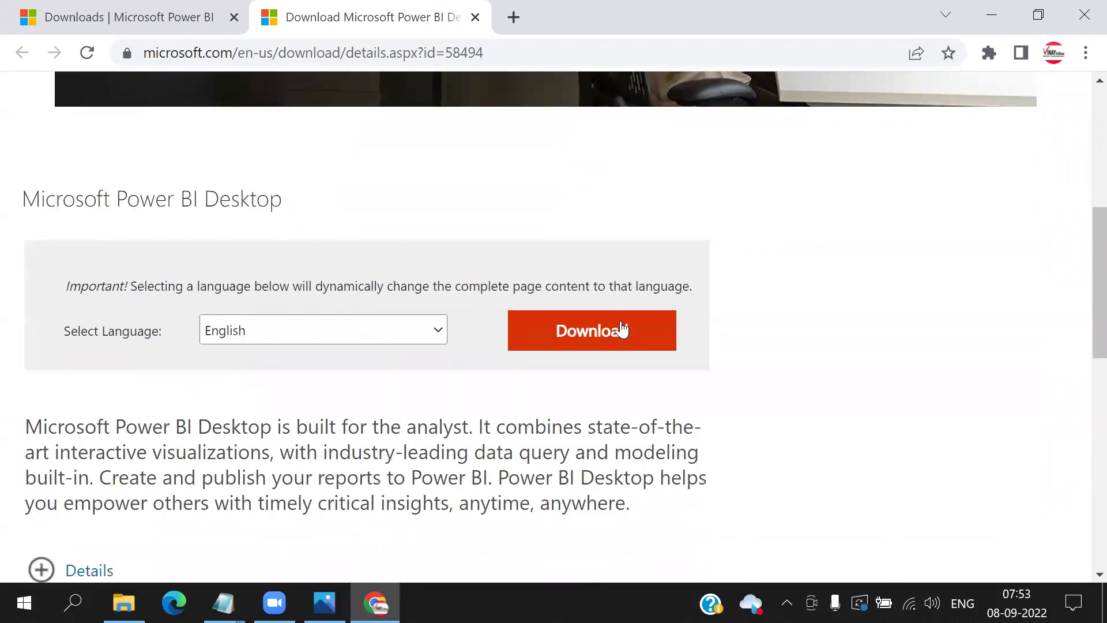
{"action": "left_click", "coordinate": [630, 345]}
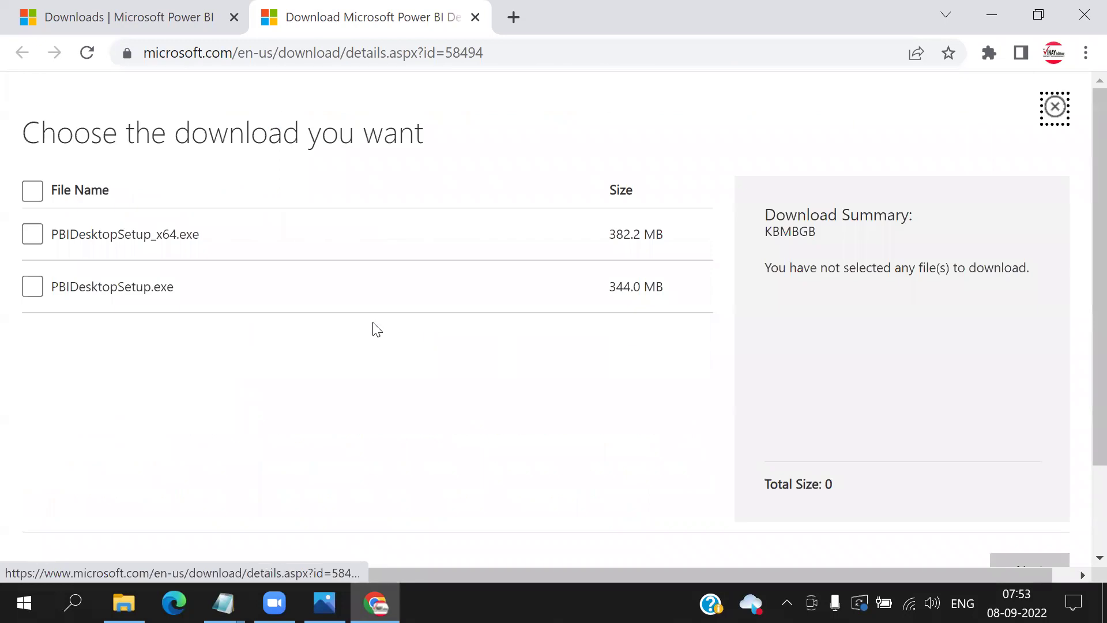
{"action": "left_click", "coordinate": [35, 238]}
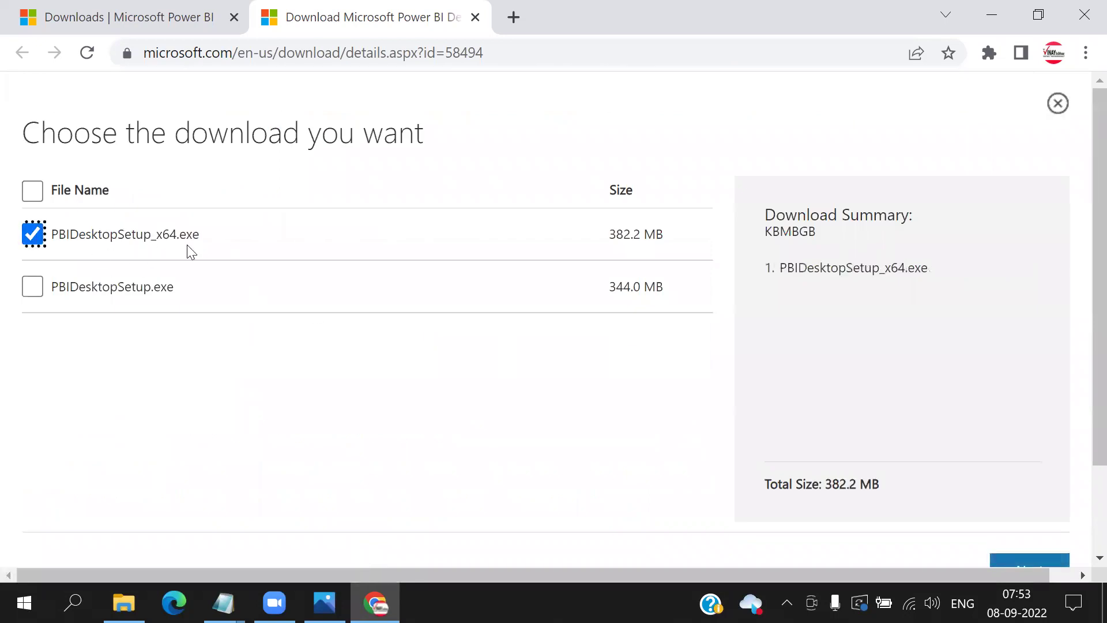
{"action": "mouse_move", "coordinate": [234, 224]}
{"action": "left_mouse_down"}
{"action": "mouse_move", "coordinate": [169, 207]}
{"action": "mouse_move", "coordinate": [116, 230]}
{"action": "mouse_move", "coordinate": [186, 266]}
{"action": "mouse_move", "coordinate": [259, 230]}
{"action": "mouse_move", "coordinate": [192, 212]}
{"action": "mouse_move", "coordinate": [330, 201]}
{"action": "left_mouse_up"}
{"action": "mouse_move", "coordinate": [197, 286]}
{"action": "left_mouse_down"}
{"action": "mouse_move", "coordinate": [235, 314]}
{"action": "mouse_move", "coordinate": [230, 306]}
{"action": "mouse_move", "coordinate": [305, 309]}
{"action": "left_mouse_up"}
{"action": "mouse_move", "coordinate": [82, 303]}
{"action": "left_mouse_down"}
{"action": "mouse_move", "coordinate": [119, 332]}
{"action": "mouse_move", "coordinate": [97, 340]}
{"action": "left_mouse_up"}
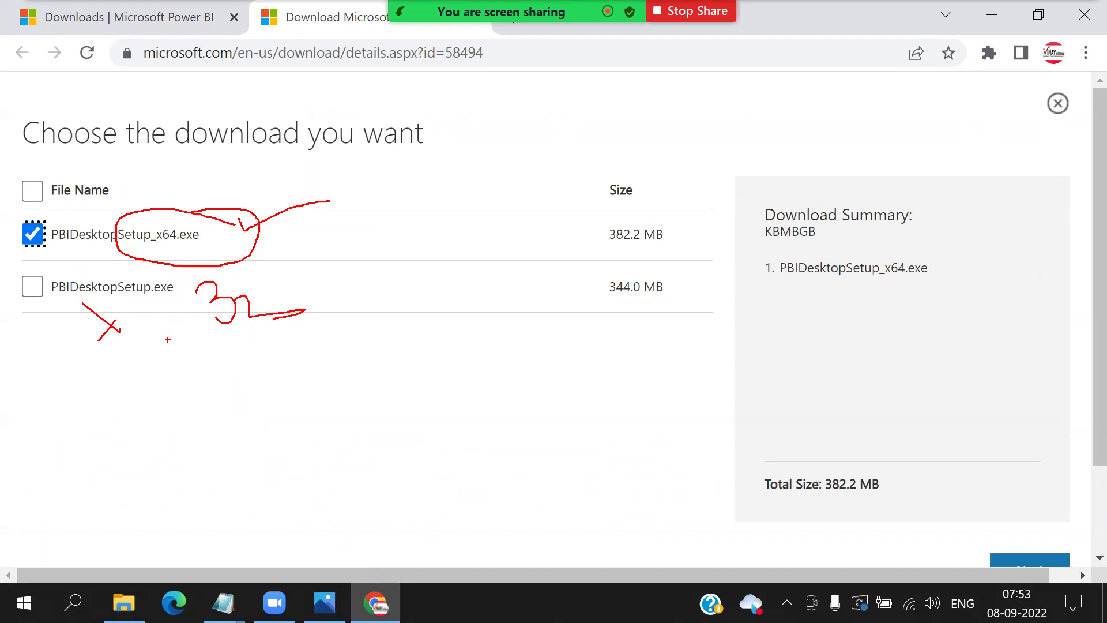
Step: In the Notepad demo notes, append "[ 1 hr for installation and all set up-tomorrow]" to the "Power BI Desktop Installation:" heading
{"action": "left_click", "coordinate": [223, 602]}
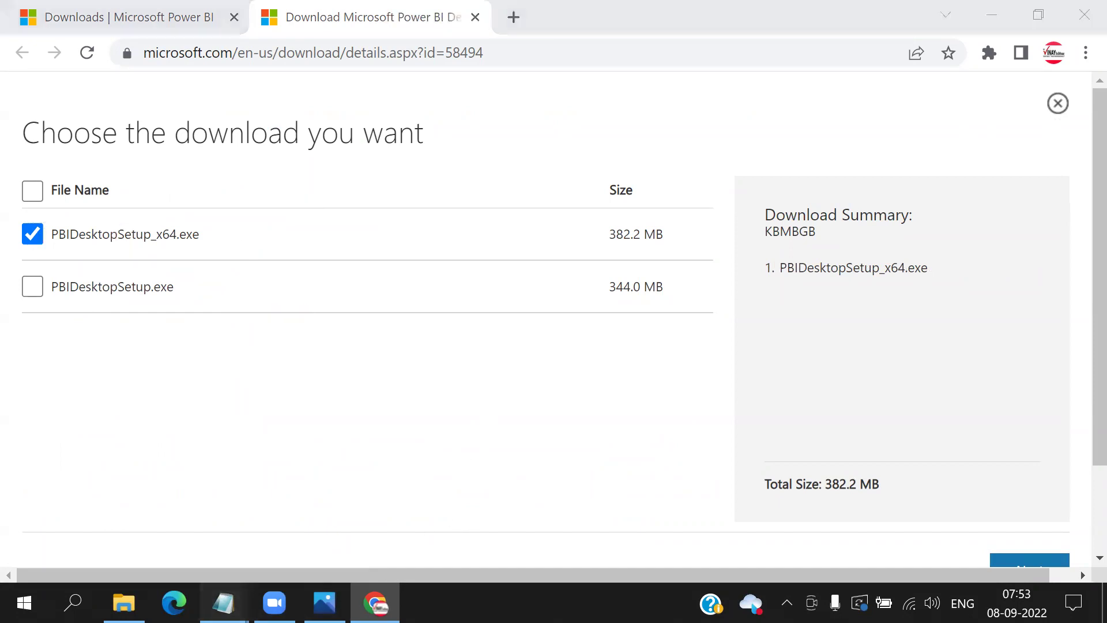
{"action": "left_click", "coordinate": [568, 489]}
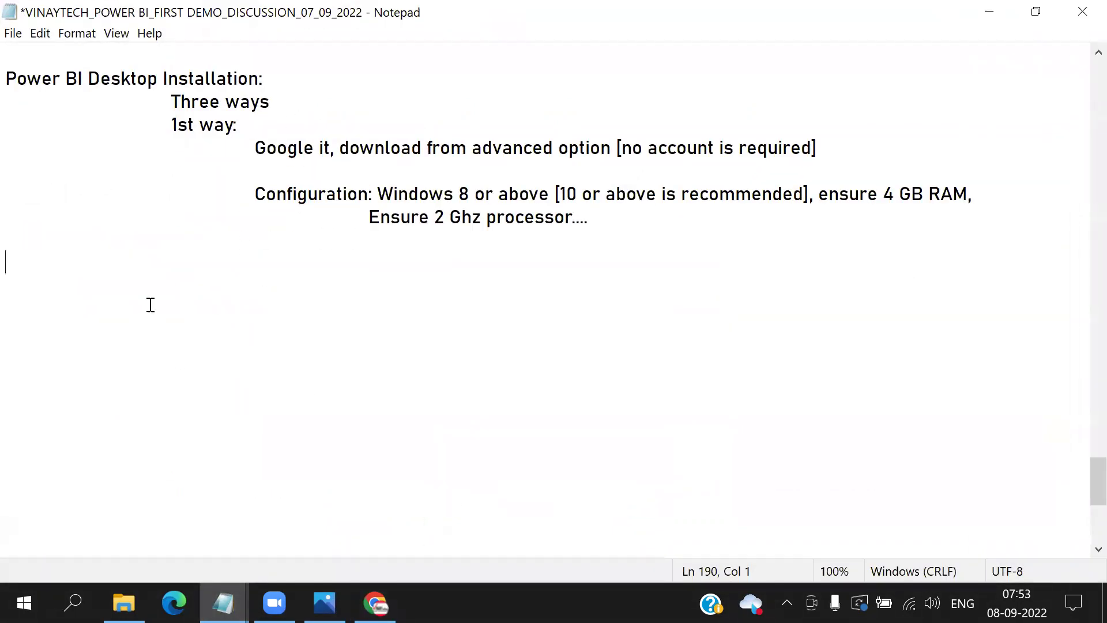
{"action": "left_click", "coordinate": [328, 88]}
{"action": "type", "text": "[ 1 hr for ins"}
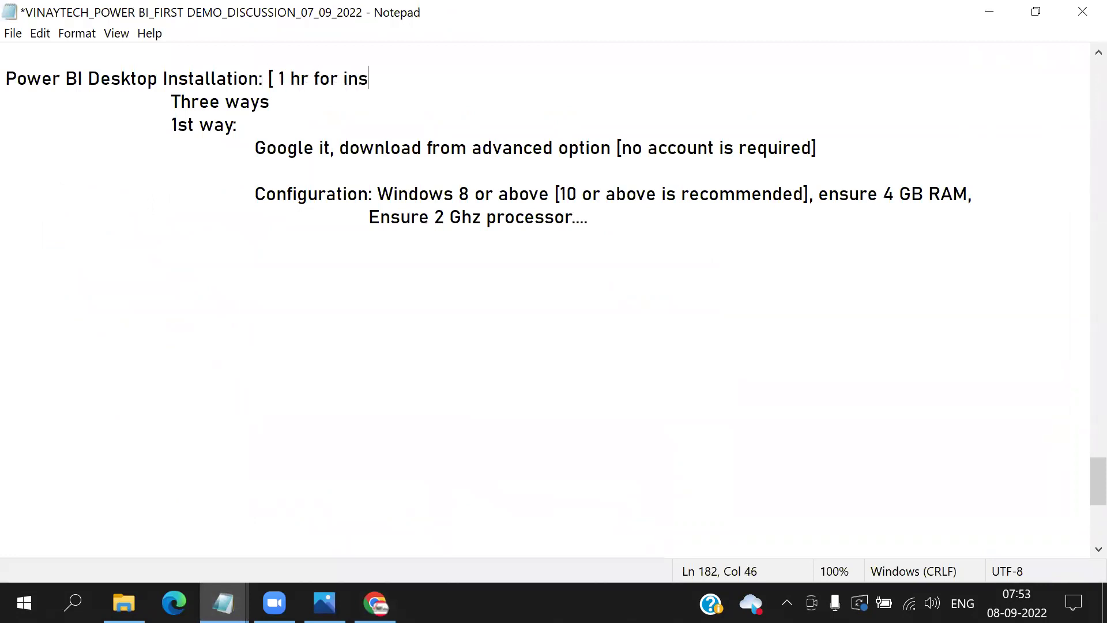
{"action": "type", "text": "tallation and all"}
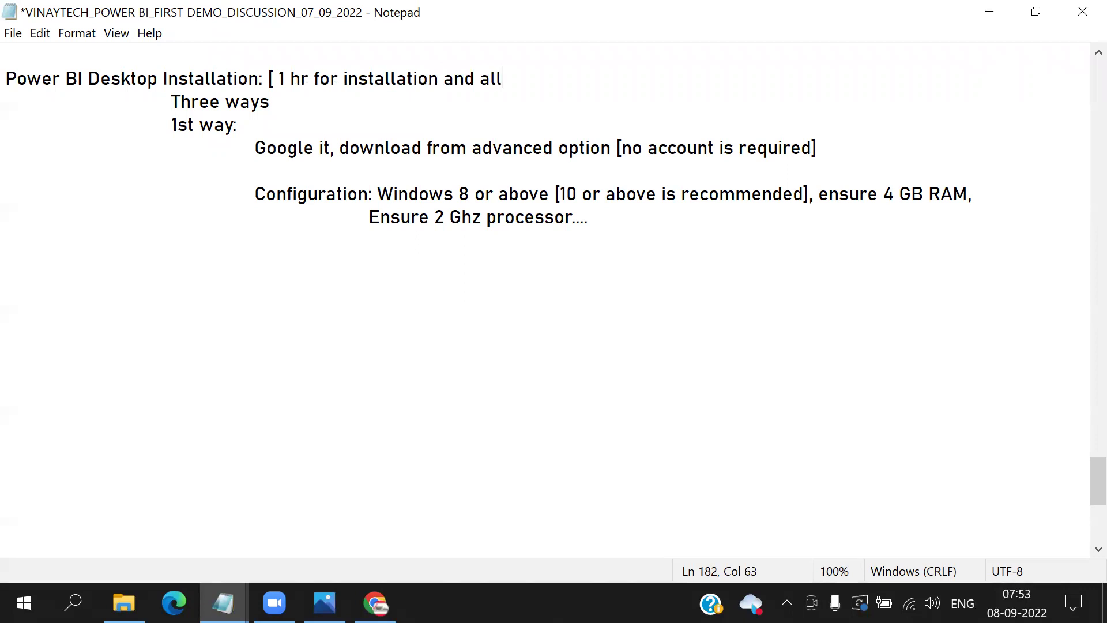
{"action": "type", "text": " set up-tomorrow]"}
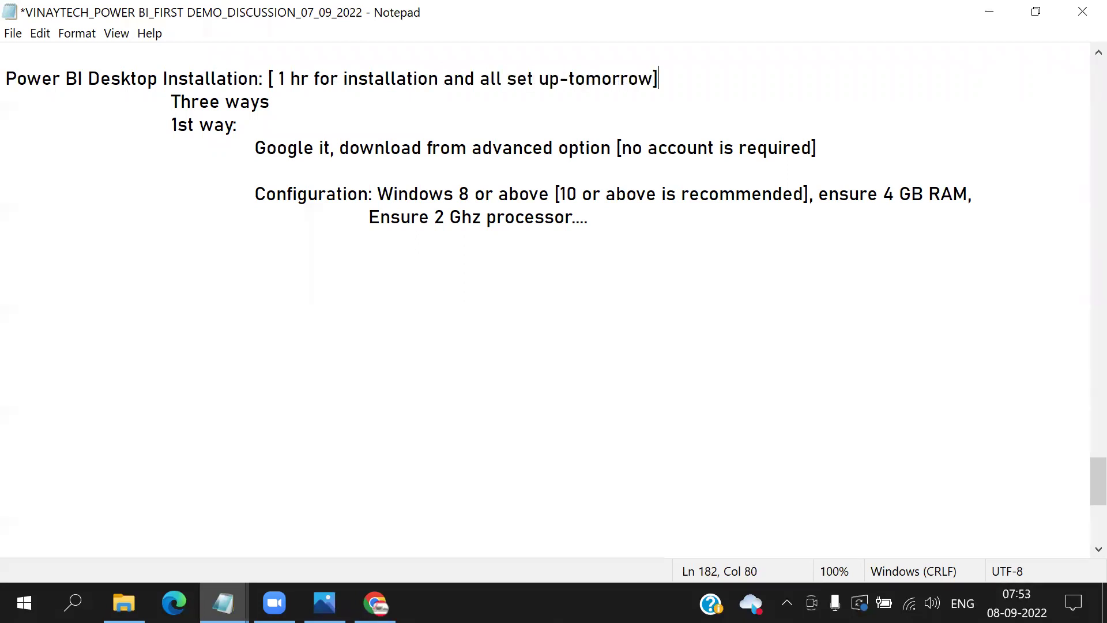
Step: Return to the download page in Chrome, then clear and reselect PBIDesktopSetup_x64.exe
{"action": "left_click", "coordinate": [375, 603]}
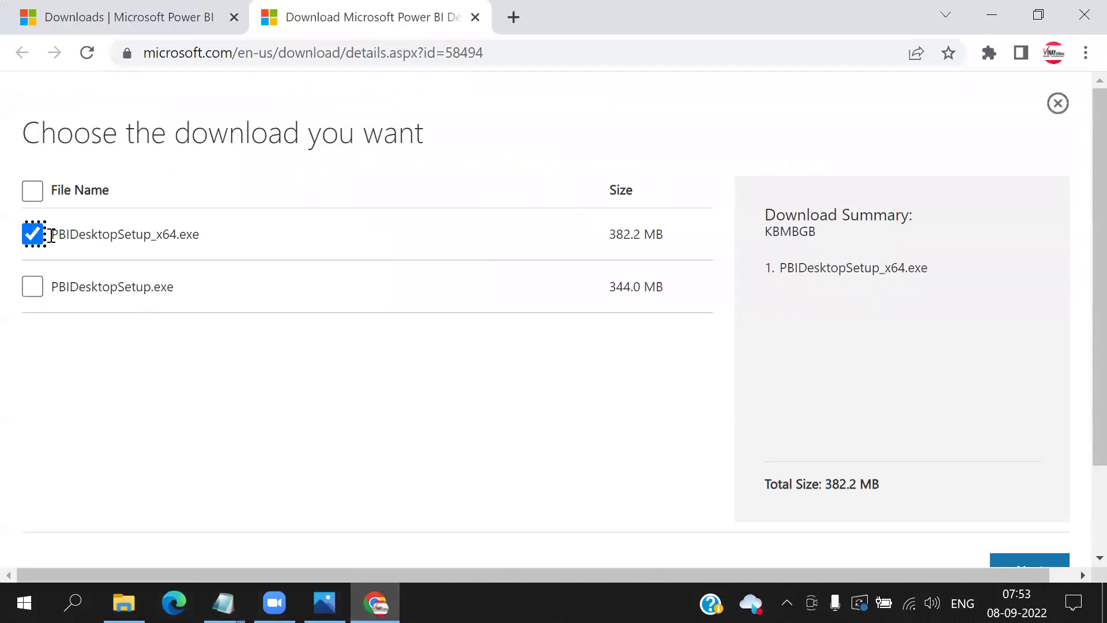
{"action": "left_click", "coordinate": [33, 236]}
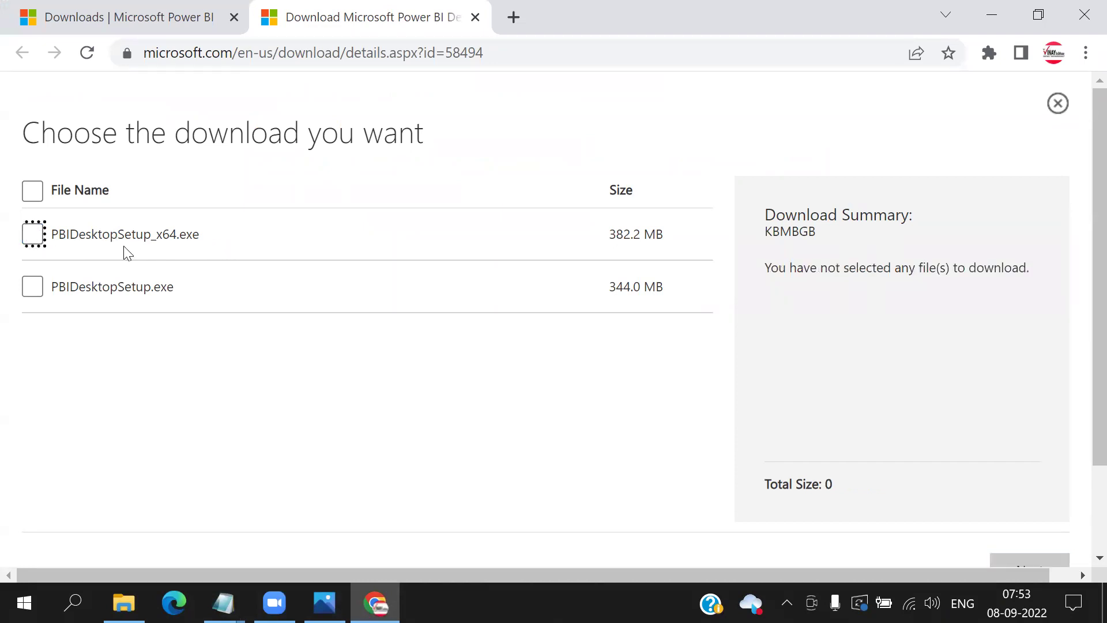
{"action": "left_click", "coordinate": [34, 235]}
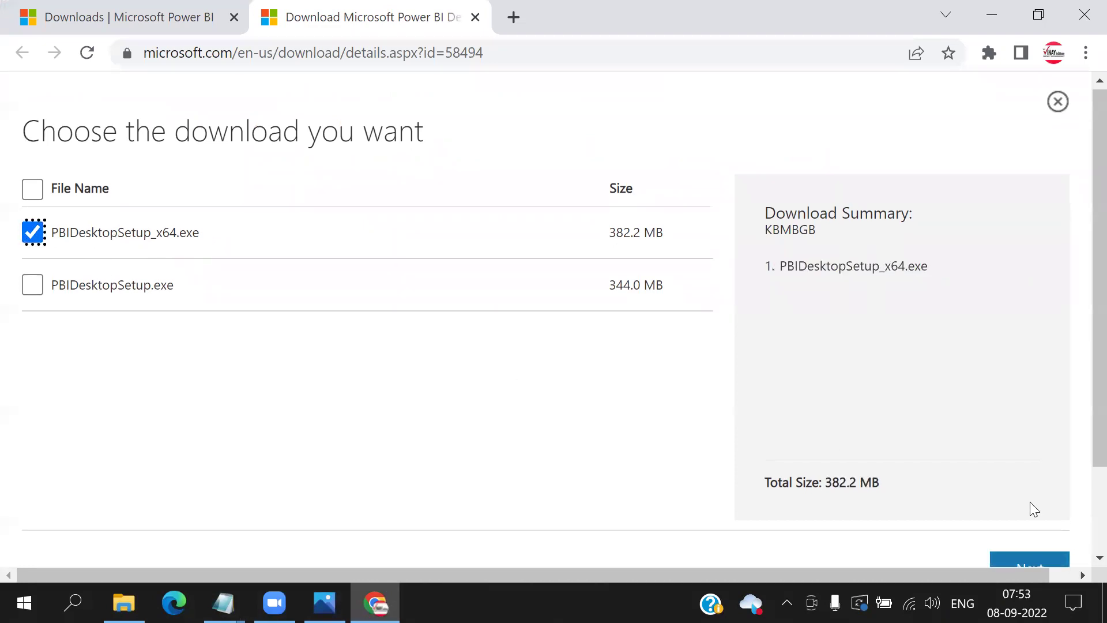
{"action": "scroll", "coordinate": [1030, 509], "scroll_direction": "down", "scroll_amount": 2}
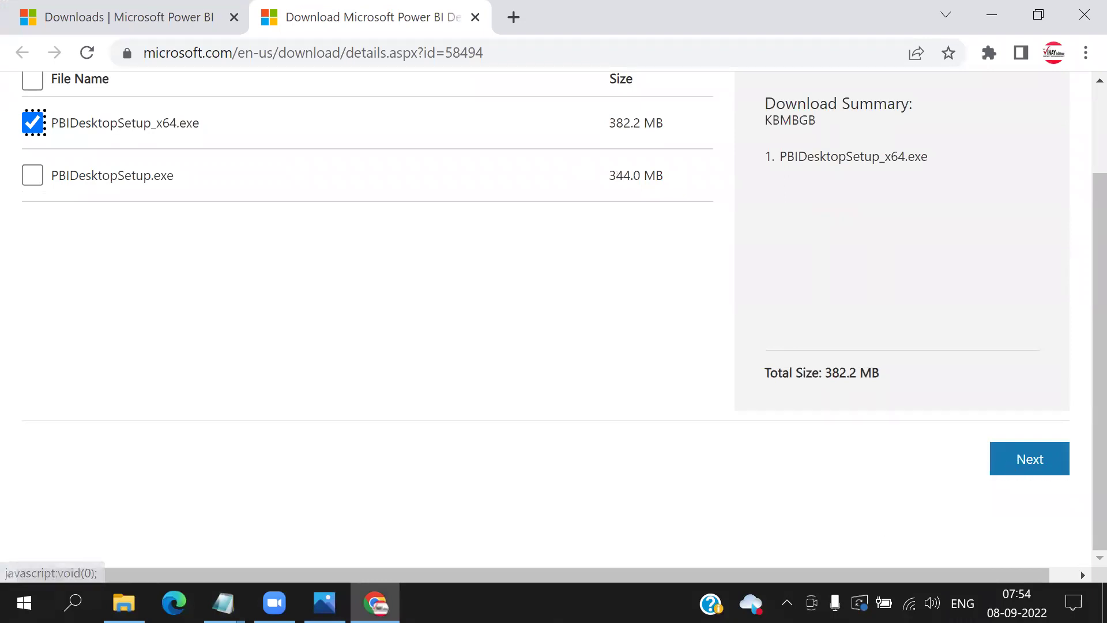
Step: Switch to File Explorer and open the SOFTWARES folder on New Volume (D:)
{"action": "left_click", "coordinate": [124, 603]}
{"action": "scroll", "coordinate": [181, 486], "scroll_direction": "down", "scroll_amount": 3}
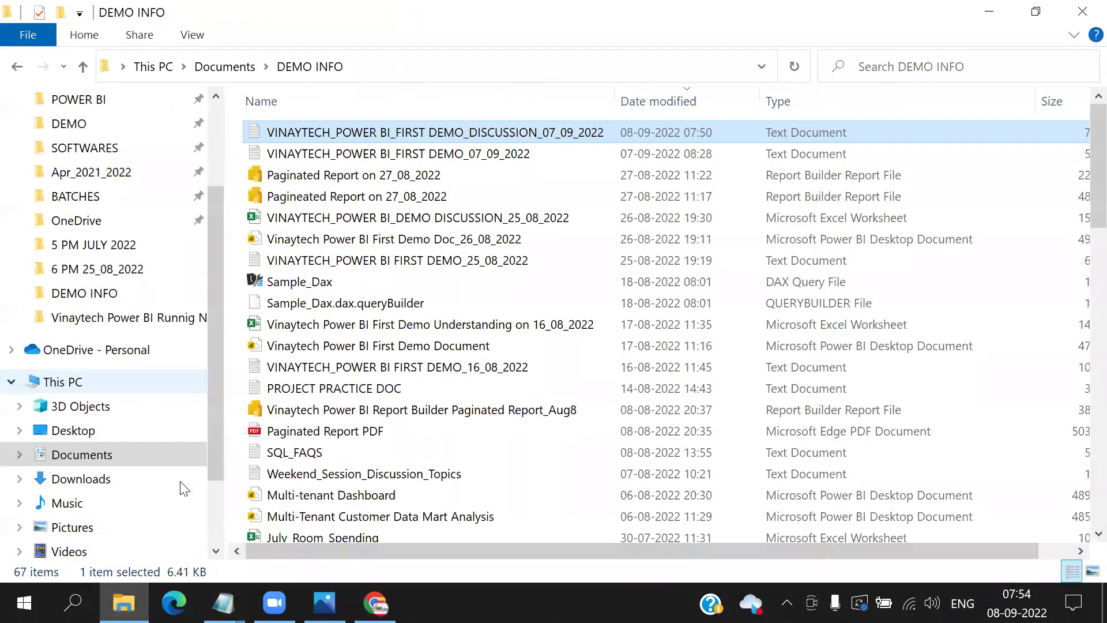
{"action": "left_click", "coordinate": [119, 528]}
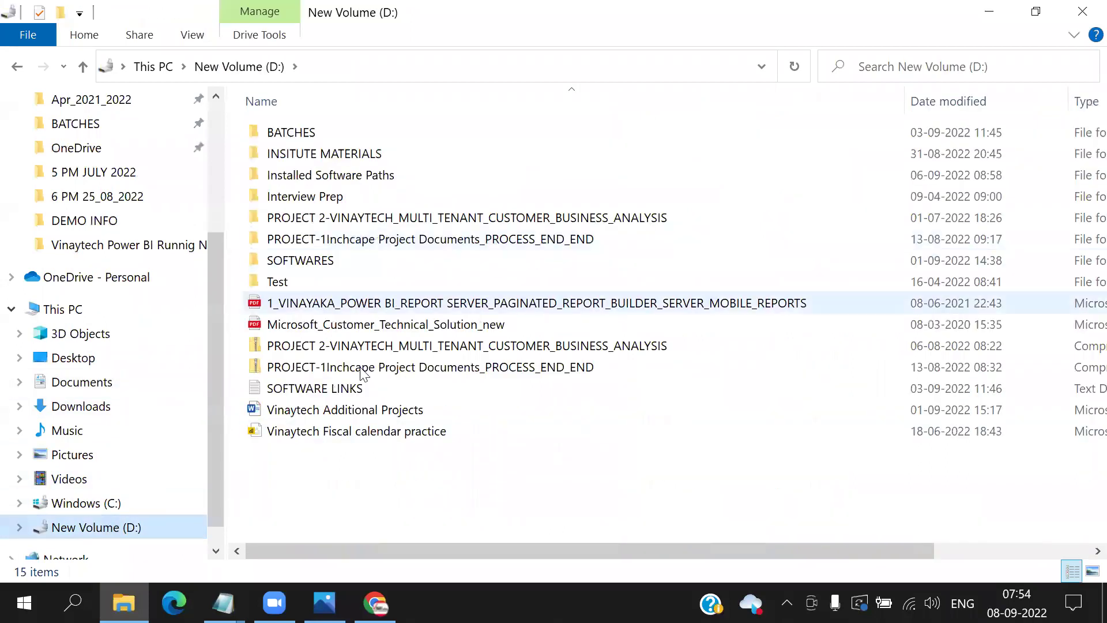
{"action": "double_click", "coordinate": [320, 262]}
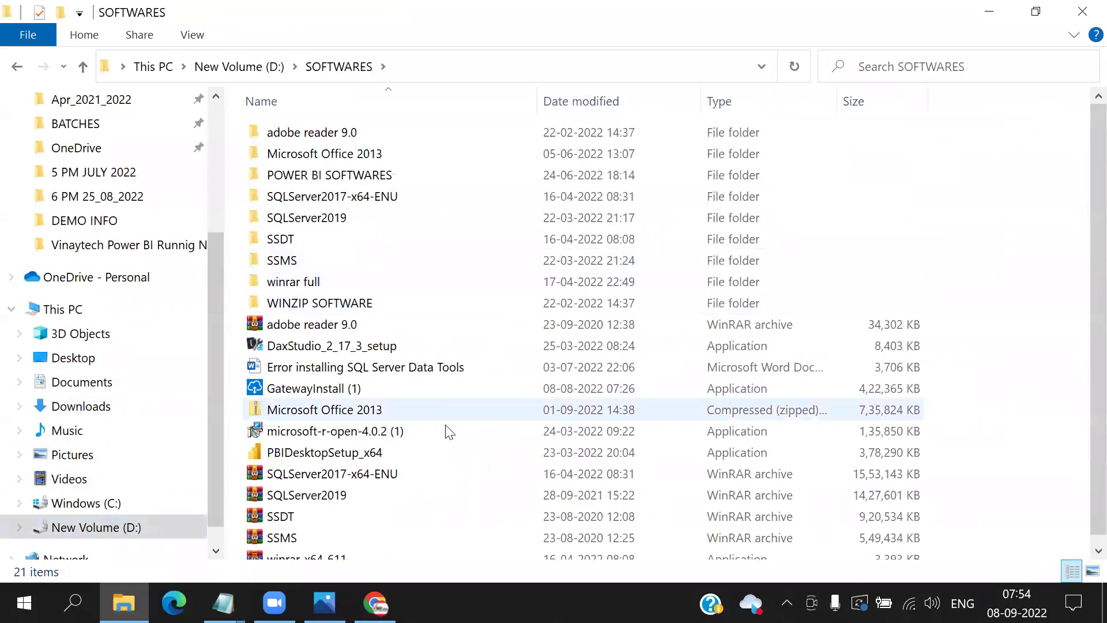
Step: Draw a red box around the PBIDesktopSetup_x64 file and mark up its size with freehand strokes
{"action": "left_click_drag", "start_coordinate": [244, 437], "coordinate": [427, 463]}
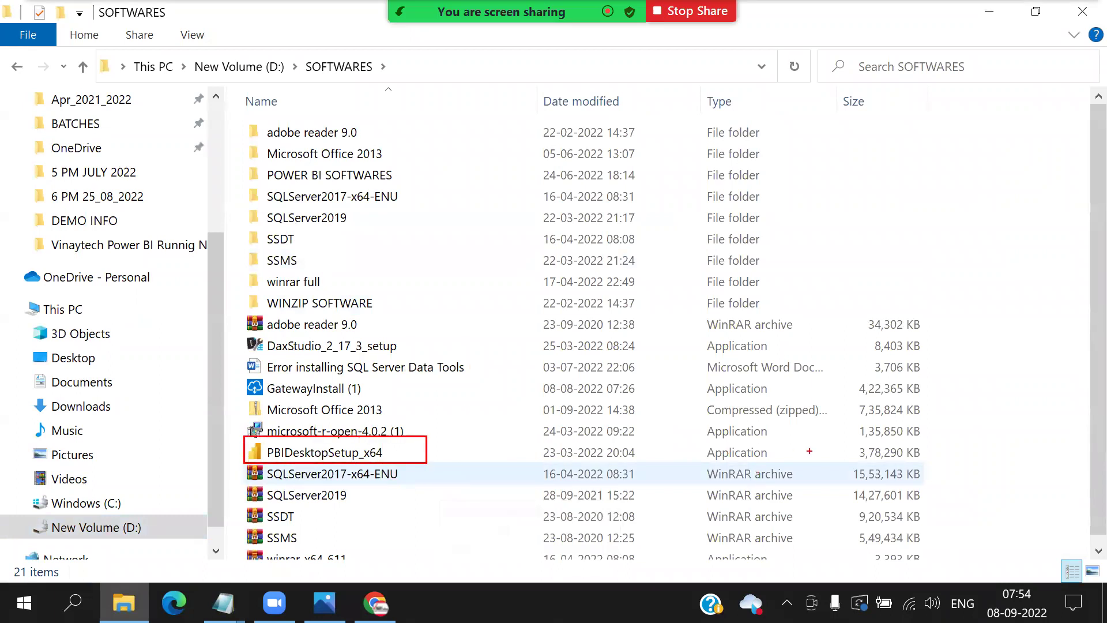
{"action": "mouse_move", "coordinate": [836, 439]}
{"action": "left_mouse_down"}
{"action": "mouse_move", "coordinate": [979, 465]}
{"action": "mouse_move", "coordinate": [984, 489]}
{"action": "left_mouse_up"}
{"action": "mouse_move", "coordinate": [998, 455]}
{"action": "left_mouse_down"}
{"action": "mouse_move", "coordinate": [1044, 474]}
{"action": "mouse_move", "coordinate": [1043, 487]}
{"action": "left_mouse_up"}
{"action": "left_click_drag", "start_coordinate": [1068, 456], "coordinate": [1065, 496]}
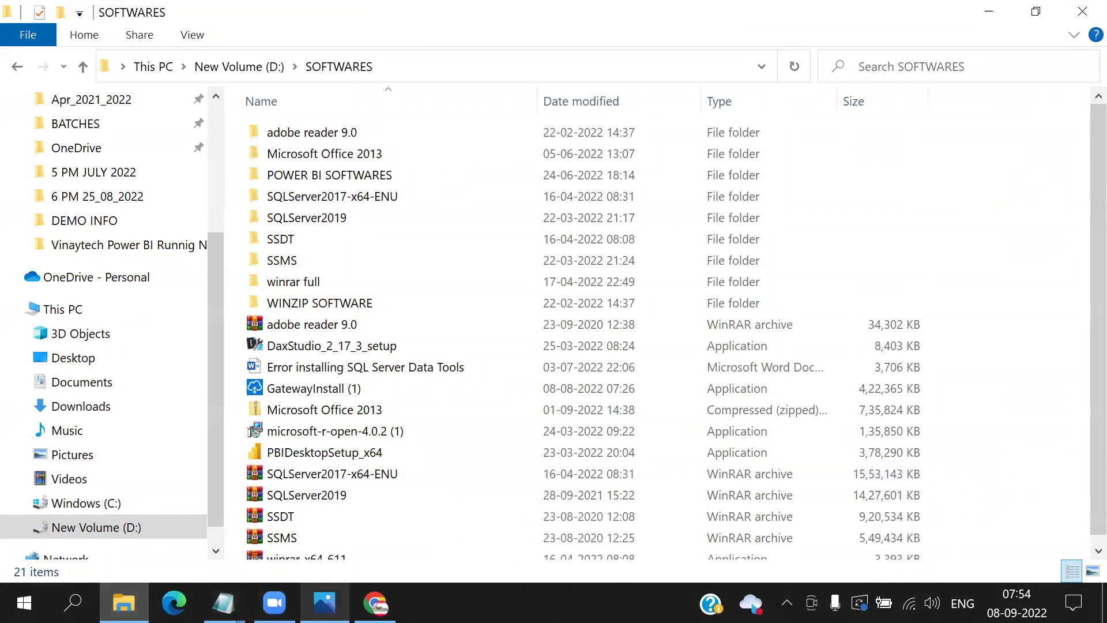
Step: In Chrome, circle the x64 installer's size, draw a line from it and annotate "2013...23 MB" and "2015: 40-50 MB", then end the annotation
{"action": "left_click", "coordinate": [375, 604]}
{"action": "mouse_move", "coordinate": [698, 112]}
{"action": "left_mouse_down"}
{"action": "mouse_move", "coordinate": [623, 103]}
{"action": "mouse_move", "coordinate": [695, 144]}
{"action": "mouse_move", "coordinate": [677, 102]}
{"action": "left_mouse_up"}
{"action": "left_click_drag", "start_coordinate": [659, 137], "coordinate": [504, 276]}
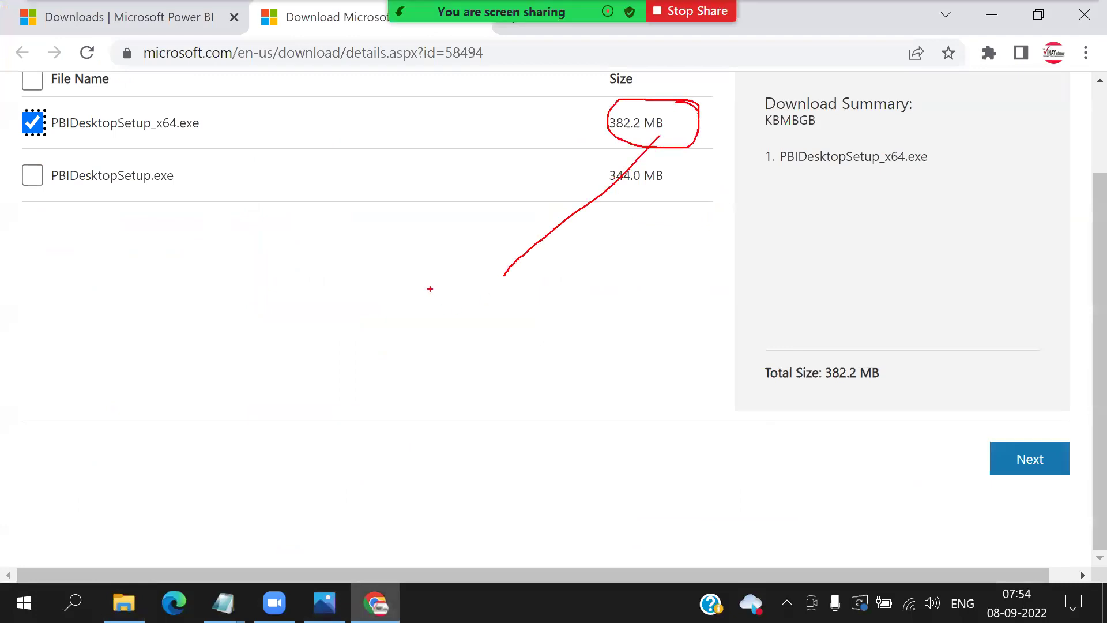
{"action": "type", "text": "2013...23 MB"}
{"action": "key", "text": "Return"}
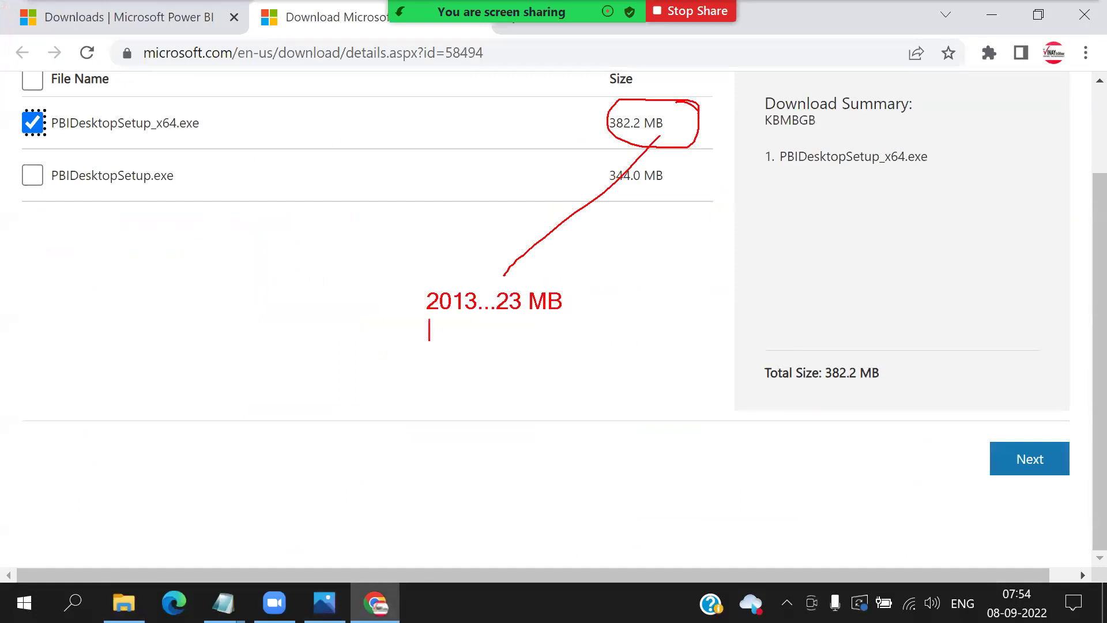
{"action": "type", "text": "2015: 4"}
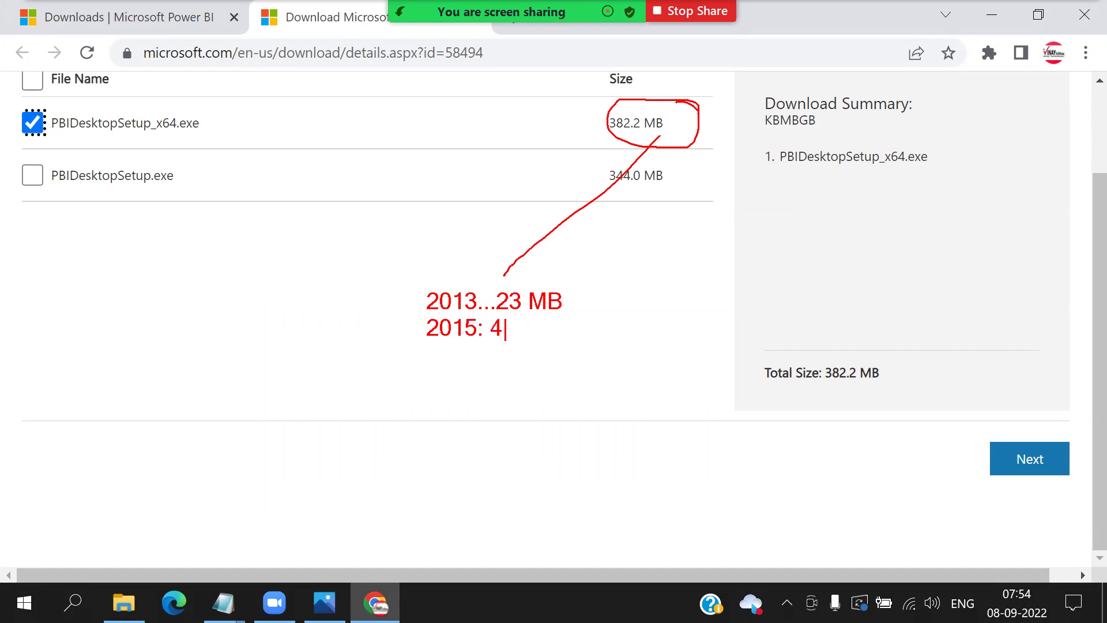
{"action": "type", "text": "0-50 MB"}
{"action": "key", "text": "Return"}
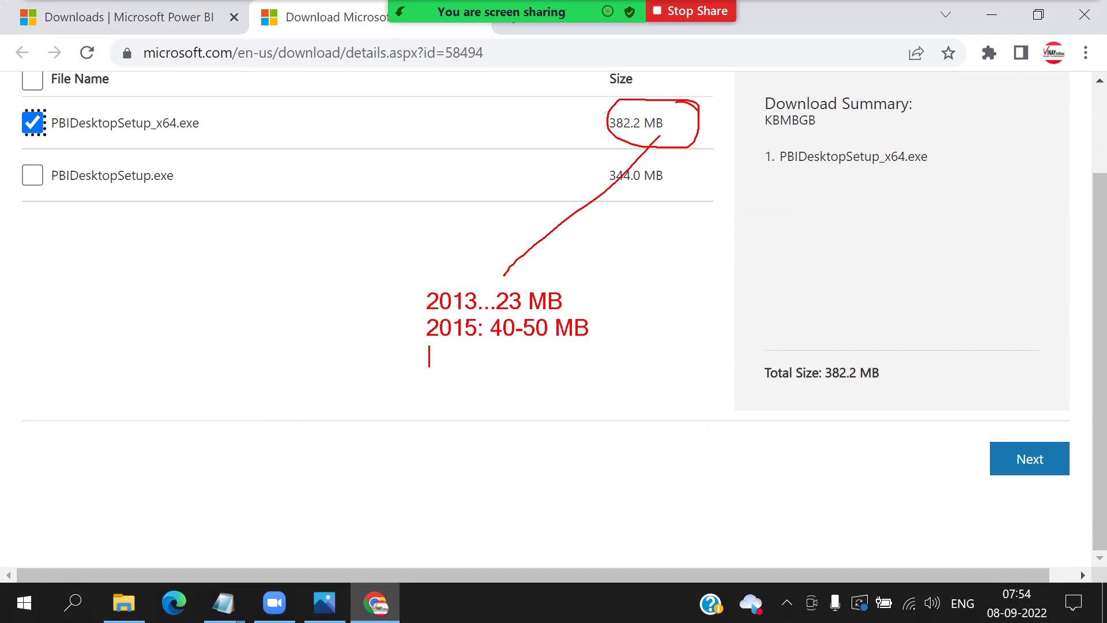
{"action": "key", "text": "Return"}
{"action": "key", "text": "Return"}
{"action": "key", "text": "alt+s"}
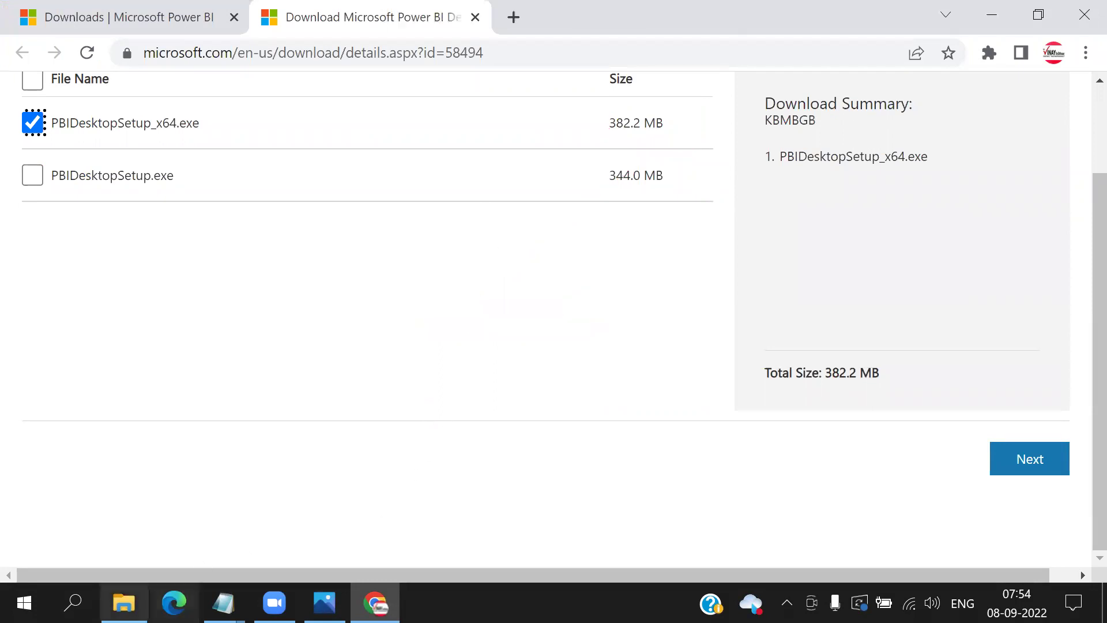
Step: Switch back to the SOFTWARES folder in File Explorer and select the PBIDesktopSetup_x64 installer
{"action": "left_click", "coordinate": [123, 602]}
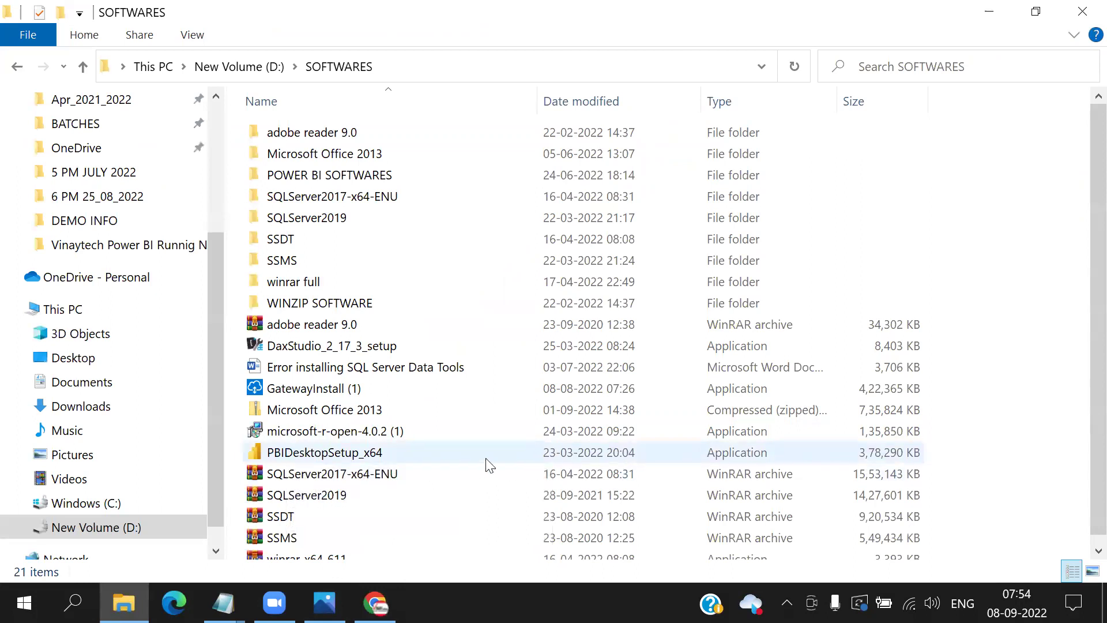
{"action": "left_click", "coordinate": [408, 461]}
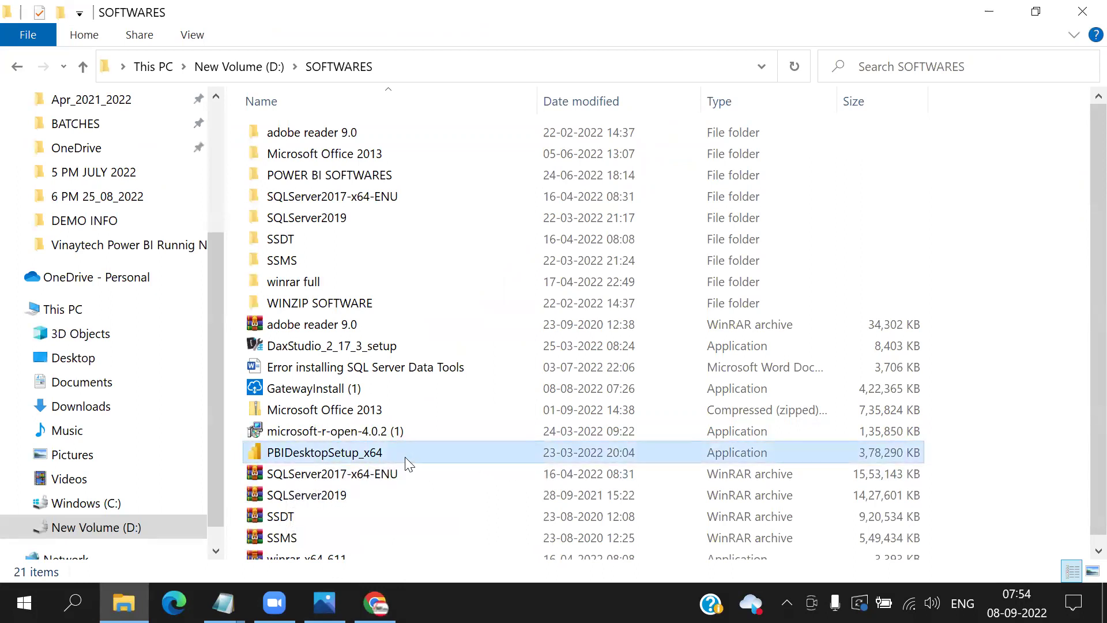
{"action": "left_click", "coordinate": [400, 456]}
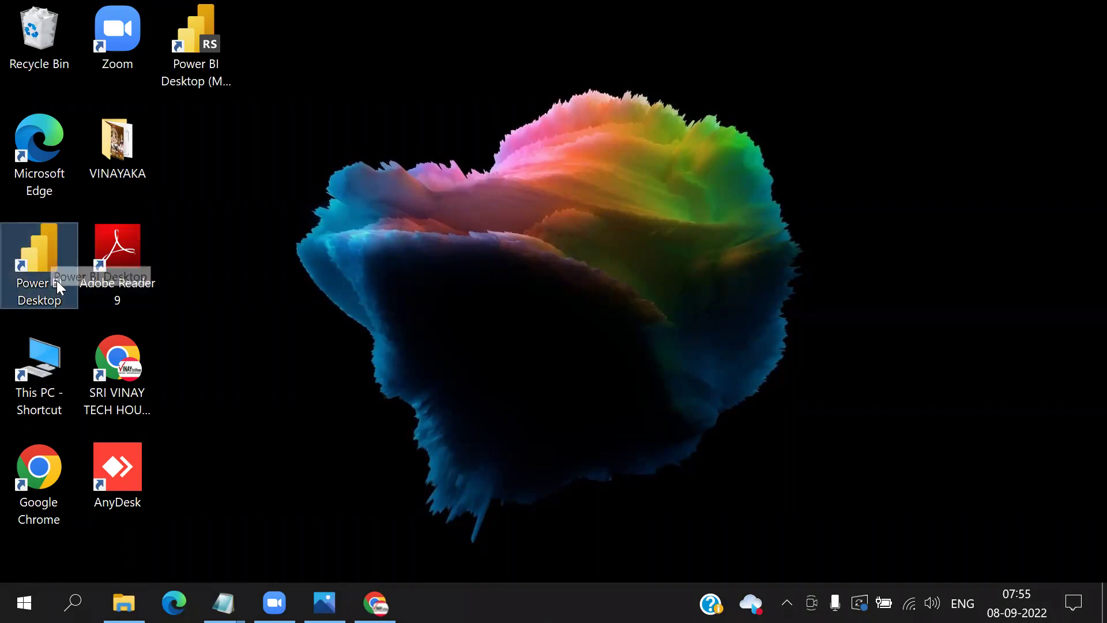
Step: Mark the Power BI Desktop shortcut on the desktop with red freehand strokes and short handwritten notes
{"action": "mouse_move", "coordinate": [94, 321]}
{"action": "left_mouse_down"}
{"action": "mouse_move", "coordinate": [85, 367]}
{"action": "mouse_move", "coordinate": [150, 295]}
{"action": "mouse_move", "coordinate": [224, 281]}
{"action": "left_mouse_up"}
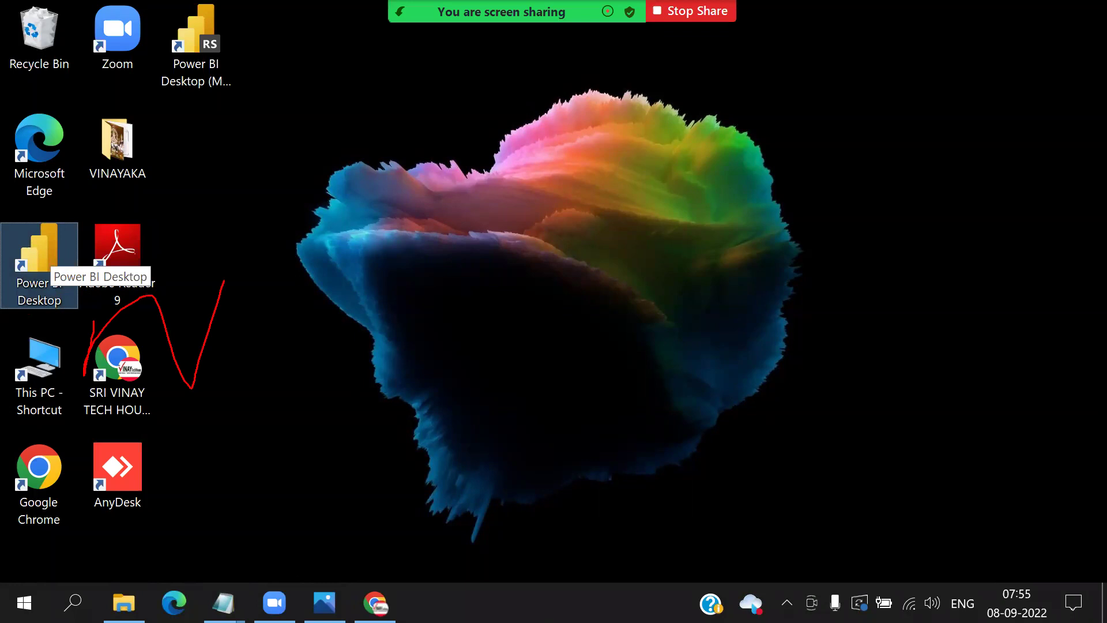
{"action": "mouse_move", "coordinate": [82, 224]}
{"action": "left_mouse_down"}
{"action": "mouse_move", "coordinate": [298, 152]}
{"action": "mouse_move", "coordinate": [353, 193]}
{"action": "left_mouse_up"}
{"action": "left_click_drag", "start_coordinate": [364, 172], "coordinate": [390, 202]}
{"action": "left_click_drag", "start_coordinate": [455, 122], "coordinate": [459, 200]}
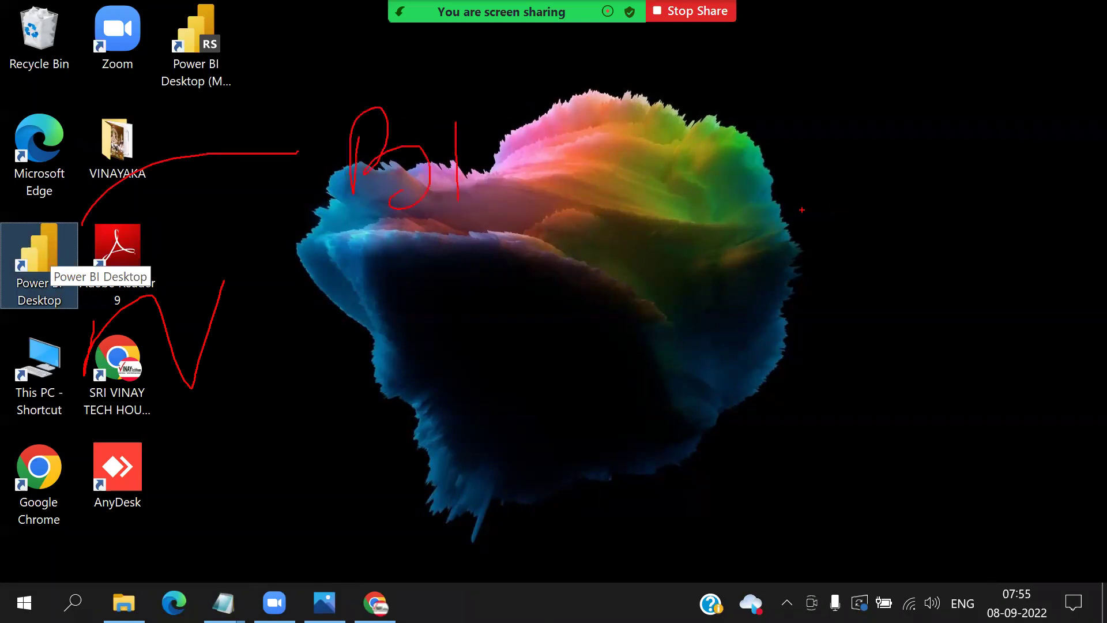
{"action": "left_click_drag", "start_coordinate": [794, 136], "coordinate": [794, 170]}
{"action": "mouse_move", "coordinate": [802, 105]}
{"action": "left_mouse_down"}
{"action": "mouse_move", "coordinate": [819, 151]}
{"action": "mouse_move", "coordinate": [870, 169]}
{"action": "left_mouse_up"}
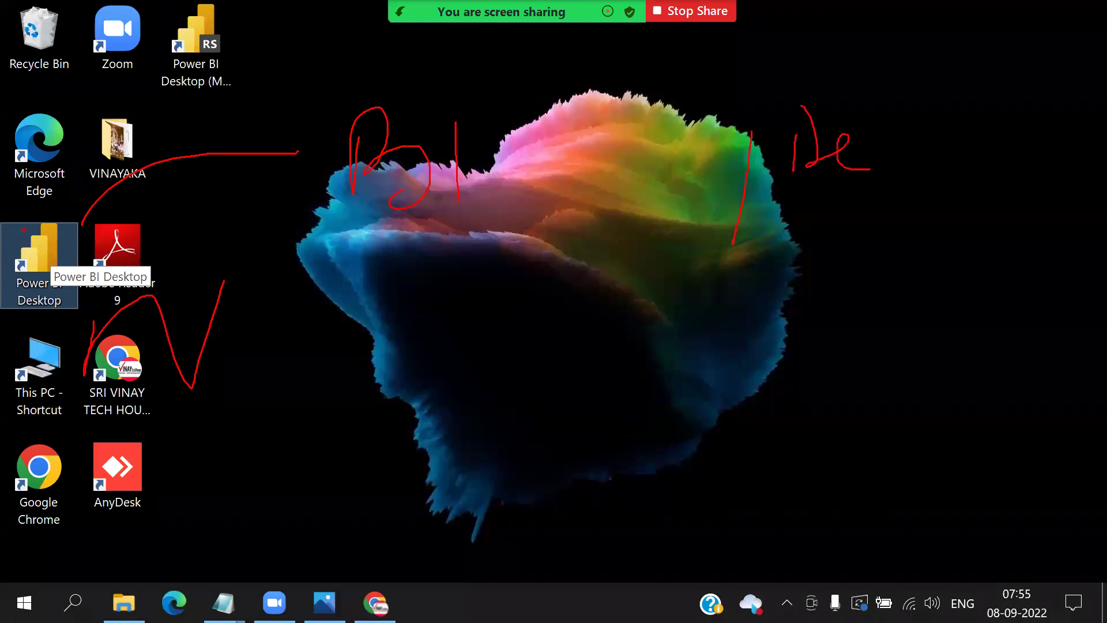
{"action": "left_click_drag", "start_coordinate": [85, 408], "coordinate": [226, 394]}
{"action": "left_click_drag", "start_coordinate": [63, 425], "coordinate": [277, 420]}
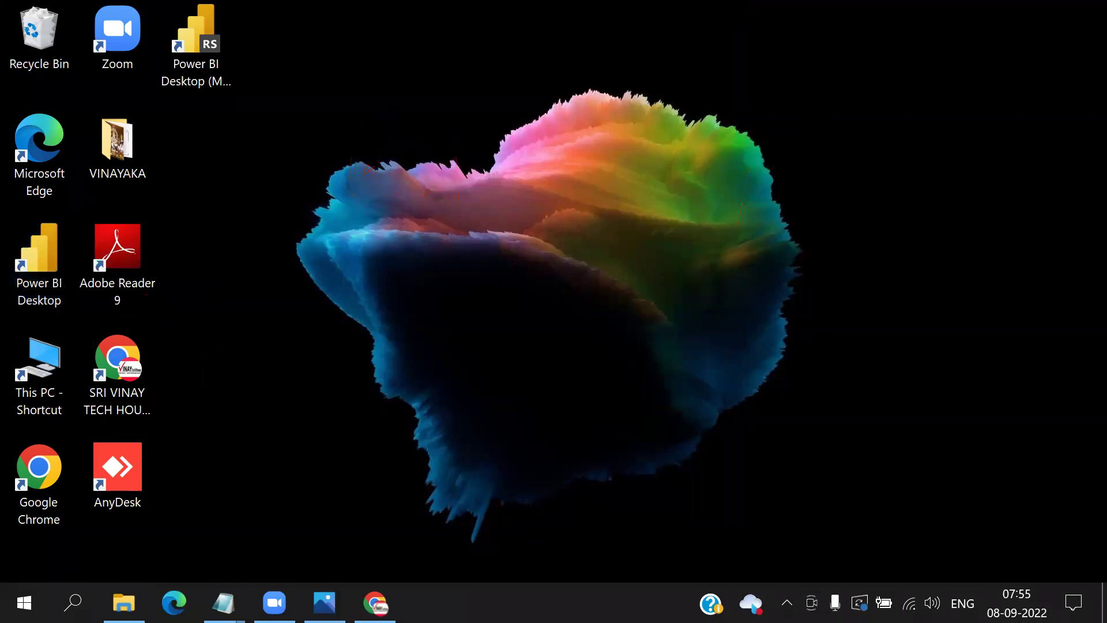
Step: In File Explorer, go to the POWER BI folder and open GENERAL FILES FOR PRACTICE inside the nested VINAYTECH_POWER BI_FILES_DATABASES_BACKUP_RESTORE_DOC folders
{"action": "left_click", "coordinate": [124, 603]}
{"action": "scroll", "coordinate": [155, 263], "scroll_direction": "up", "scroll_amount": 3}
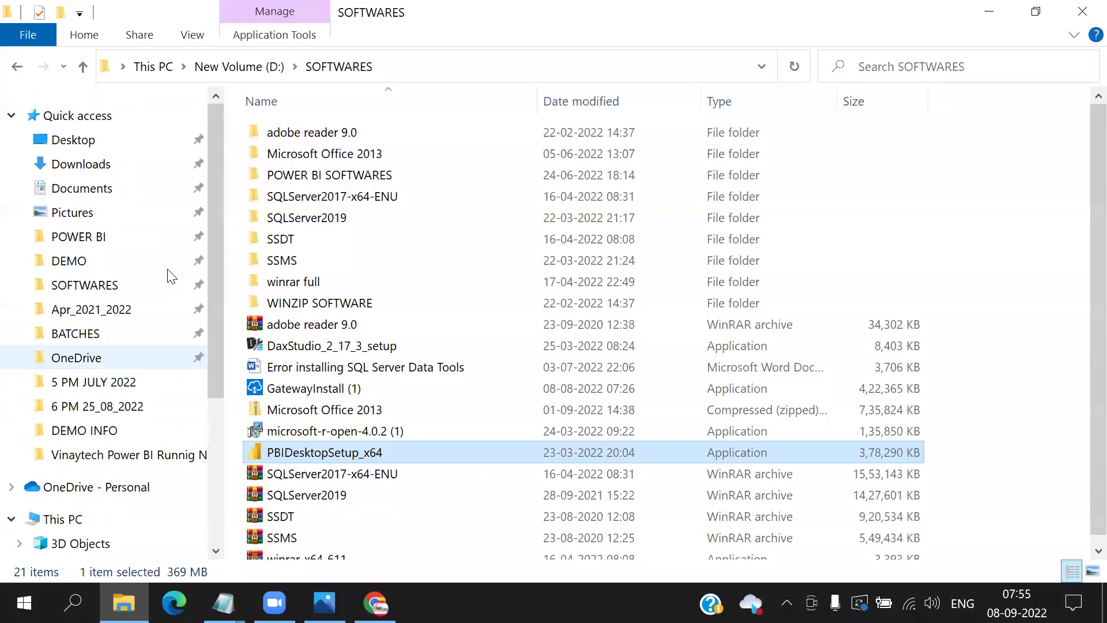
{"action": "left_click", "coordinate": [98, 238]}
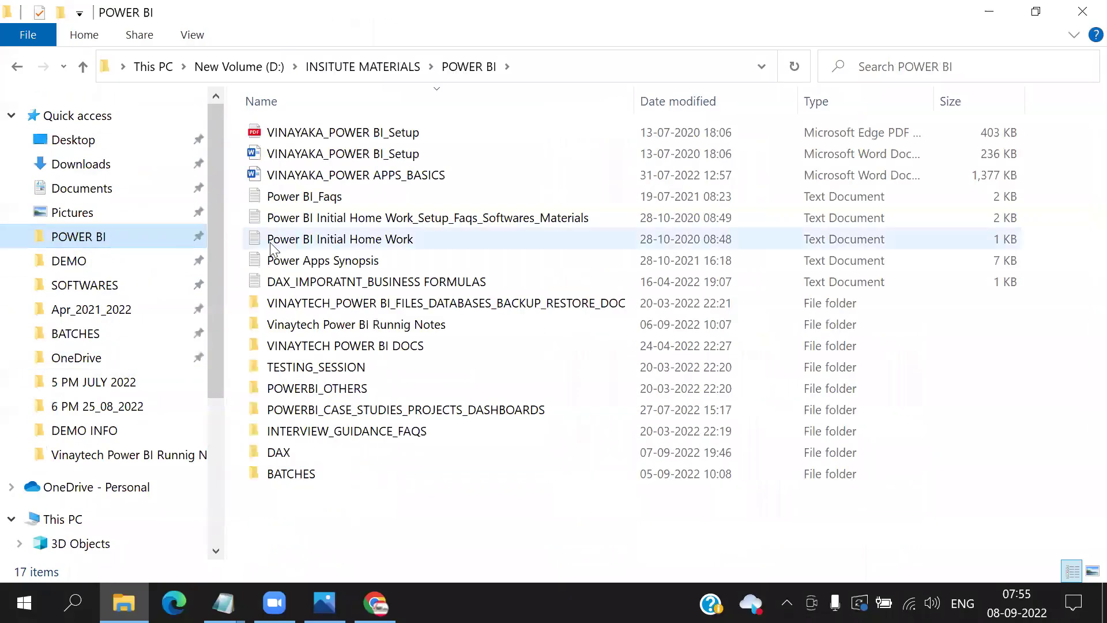
{"action": "double_click", "coordinate": [495, 304]}
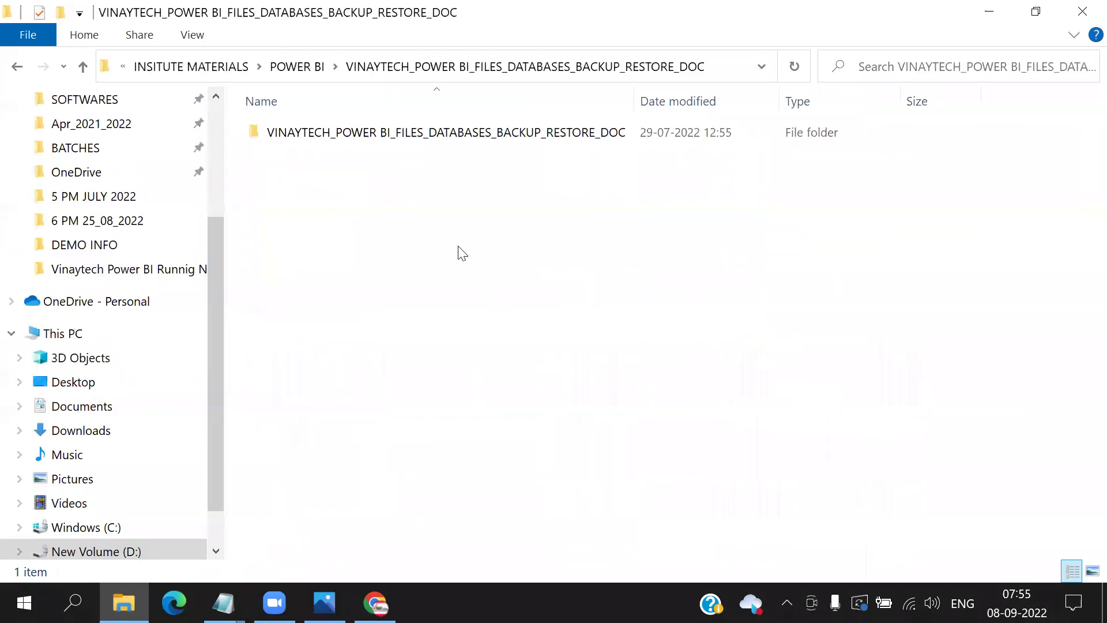
{"action": "left_click", "coordinate": [465, 134]}
{"action": "double_click", "coordinate": [465, 134]}
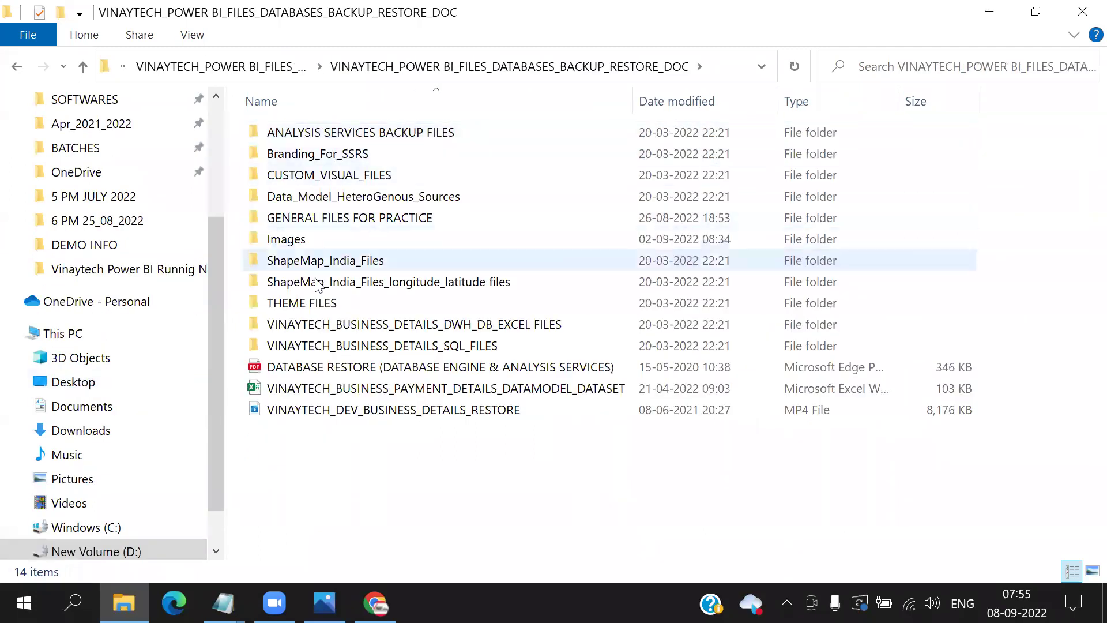
{"action": "left_click", "coordinate": [383, 224]}
{"action": "double_click", "coordinate": [384, 223]}
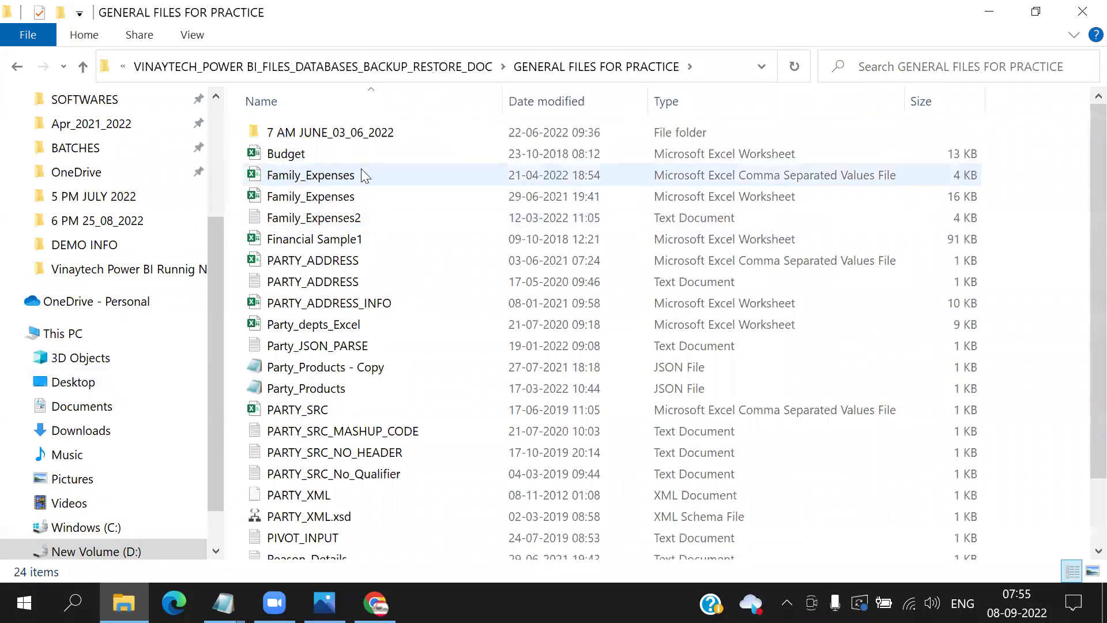
Step: Open the Family_Expenses Excel worksheet in a maximized window and set the ribbon to auto-hide
{"action": "double_click", "coordinate": [334, 199]}
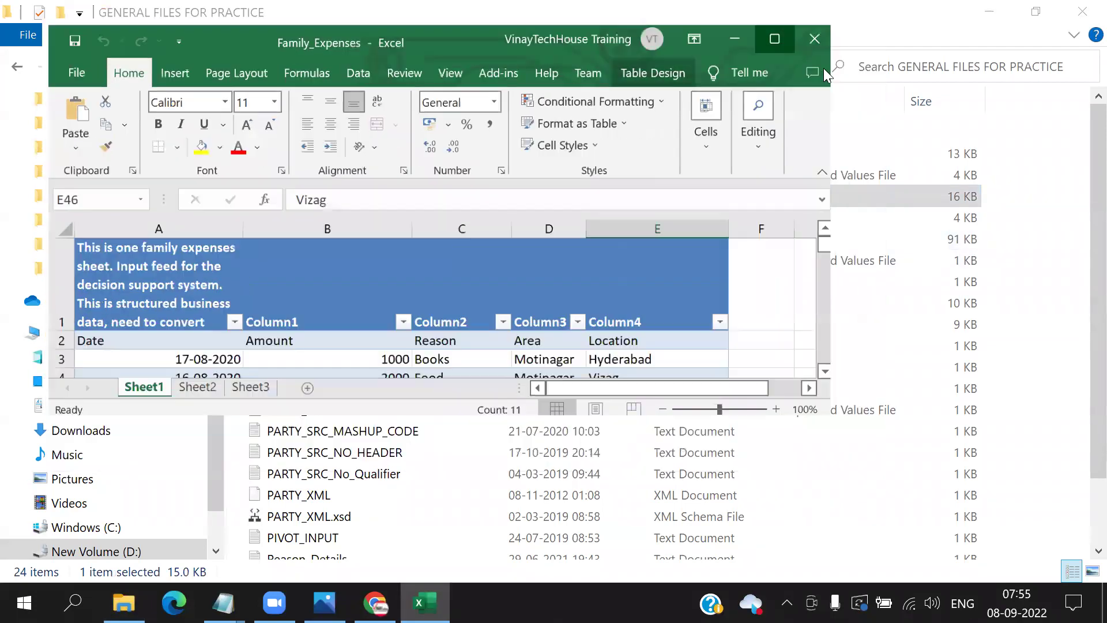
{"action": "left_click", "coordinate": [818, 39]}
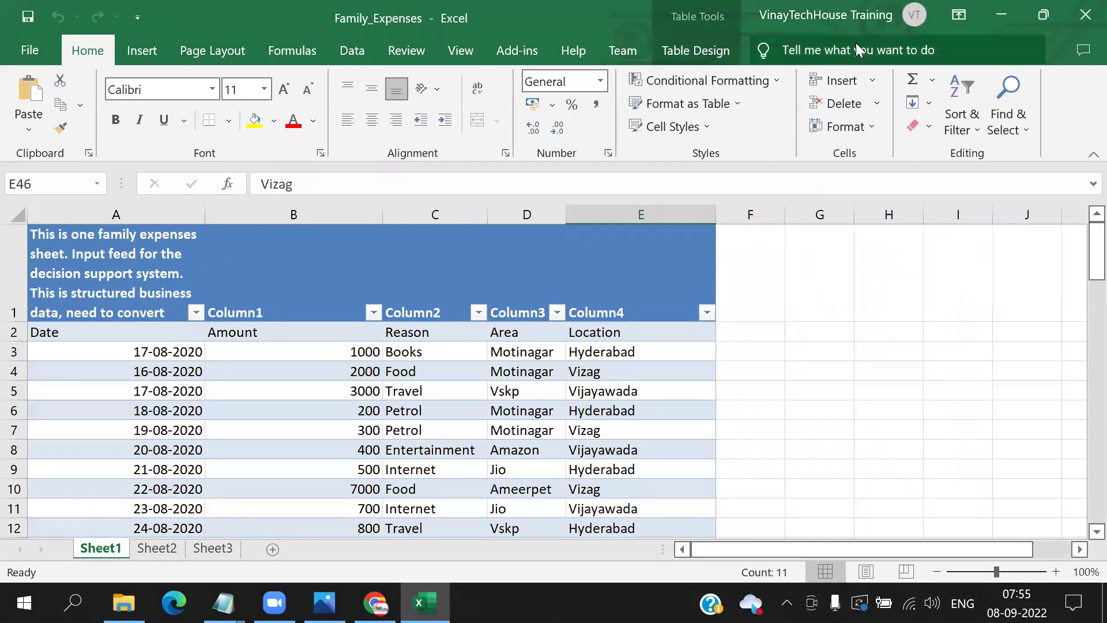
{"action": "left_click", "coordinate": [959, 15]}
{"action": "left_click", "coordinate": [920, 102]}
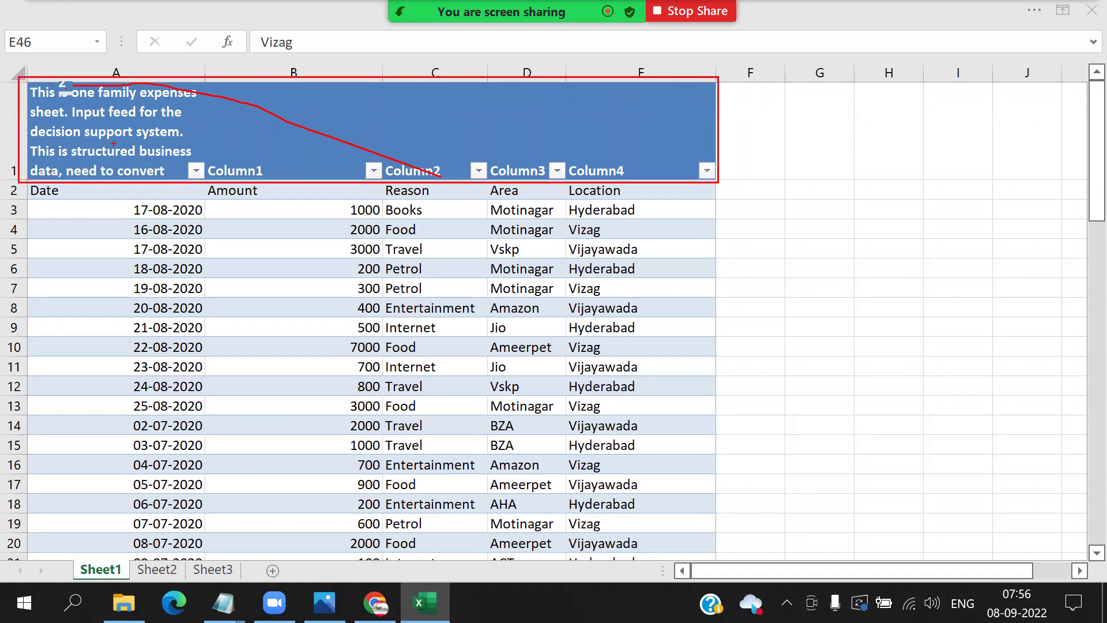
Step: Circle the first row's number in red and tick the Date, Amount, Reason, Area and Location headers
{"action": "mouse_move", "coordinate": [28, 151]}
{"action": "left_mouse_down"}
{"action": "mouse_move", "coordinate": [6, 155]}
{"action": "mouse_move", "coordinate": [5, 195]}
{"action": "mouse_move", "coordinate": [51, 167]}
{"action": "mouse_move", "coordinate": [15, 150]}
{"action": "left_mouse_up"}
{"action": "mouse_move", "coordinate": [92, 184]}
{"action": "left_mouse_down"}
{"action": "mouse_move", "coordinate": [102, 191]}
{"action": "mouse_move", "coordinate": [147, 164]}
{"action": "left_mouse_up"}
{"action": "left_click_drag", "start_coordinate": [247, 185], "coordinate": [306, 171]}
{"action": "left_click_drag", "start_coordinate": [422, 184], "coordinate": [456, 176]}
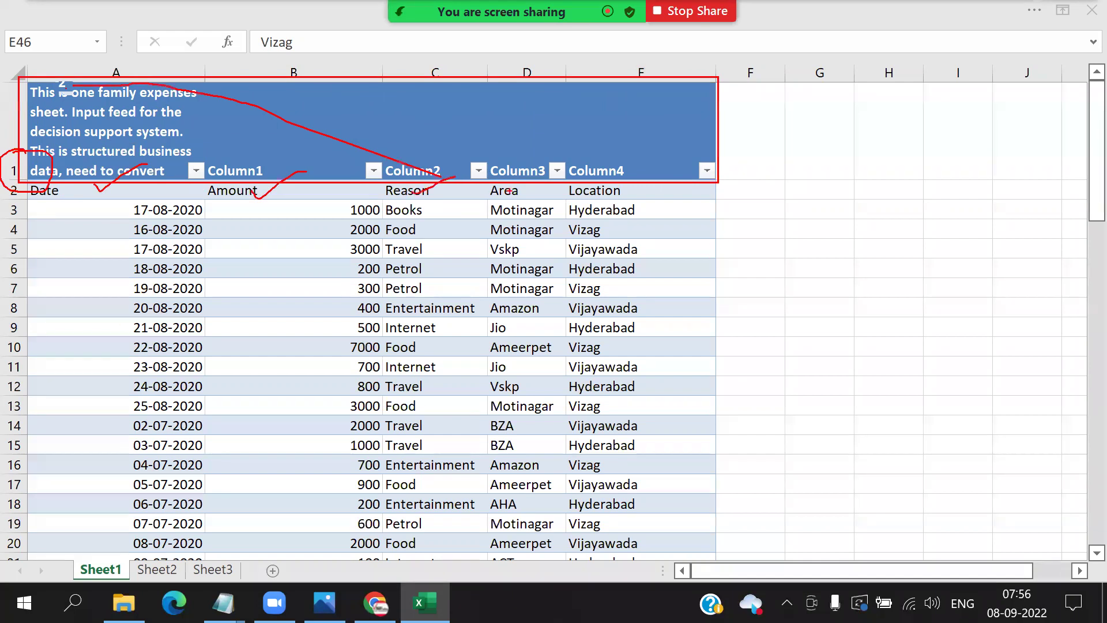
{"action": "left_click_drag", "start_coordinate": [516, 195], "coordinate": [543, 180]}
{"action": "left_click_drag", "start_coordinate": [571, 194], "coordinate": [616, 168]}
Step: Draw red tick marks across the date, amount, reason, area and location values of row 5
{"action": "left_click_drag", "start_coordinate": [178, 255], "coordinate": [218, 238]}
{"action": "left_click_drag", "start_coordinate": [308, 252], "coordinate": [356, 239]}
{"action": "left_click_drag", "start_coordinate": [425, 260], "coordinate": [459, 252]}
{"action": "mouse_move", "coordinate": [507, 254]}
{"action": "left_mouse_down"}
{"action": "mouse_move", "coordinate": [513, 261]}
{"action": "mouse_move", "coordinate": [561, 233]}
{"action": "mouse_move", "coordinate": [708, 239]}
{"action": "left_mouse_up"}
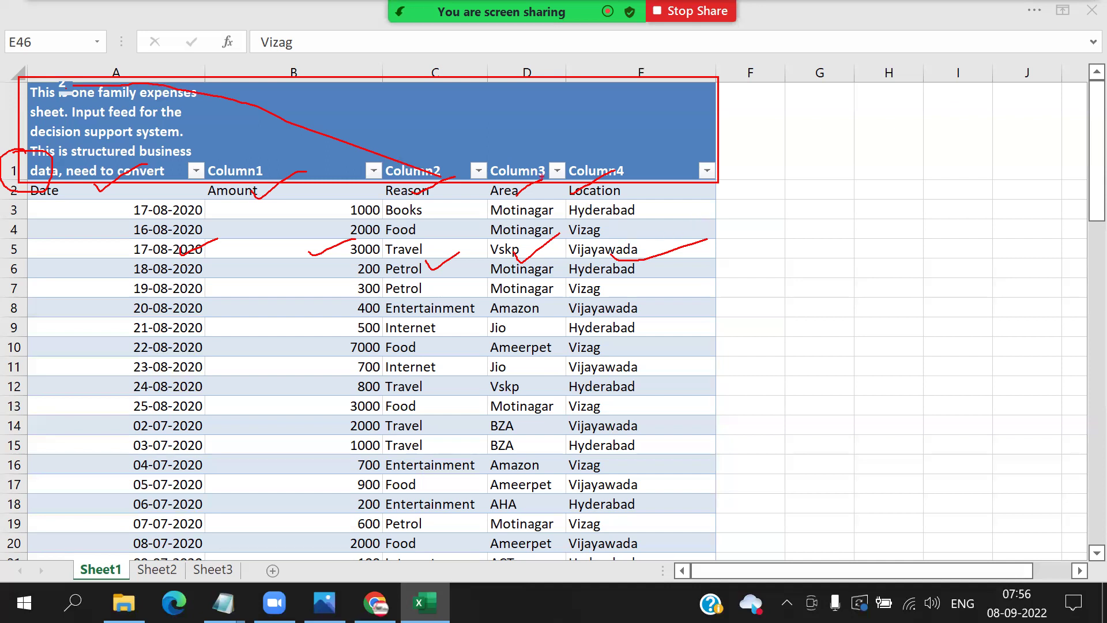
Step: Circle the Reason header, mark rows below with ticks, a cross and brackets, and clear all the red drawings
{"action": "mouse_move", "coordinate": [428, 166]}
{"action": "left_mouse_down"}
{"action": "mouse_move", "coordinate": [376, 163]}
{"action": "mouse_move", "coordinate": [376, 191]}
{"action": "mouse_move", "coordinate": [432, 202]}
{"action": "mouse_move", "coordinate": [453, 173]}
{"action": "left_mouse_up"}
{"action": "left_click_drag", "start_coordinate": [415, 417], "coordinate": [463, 402]}
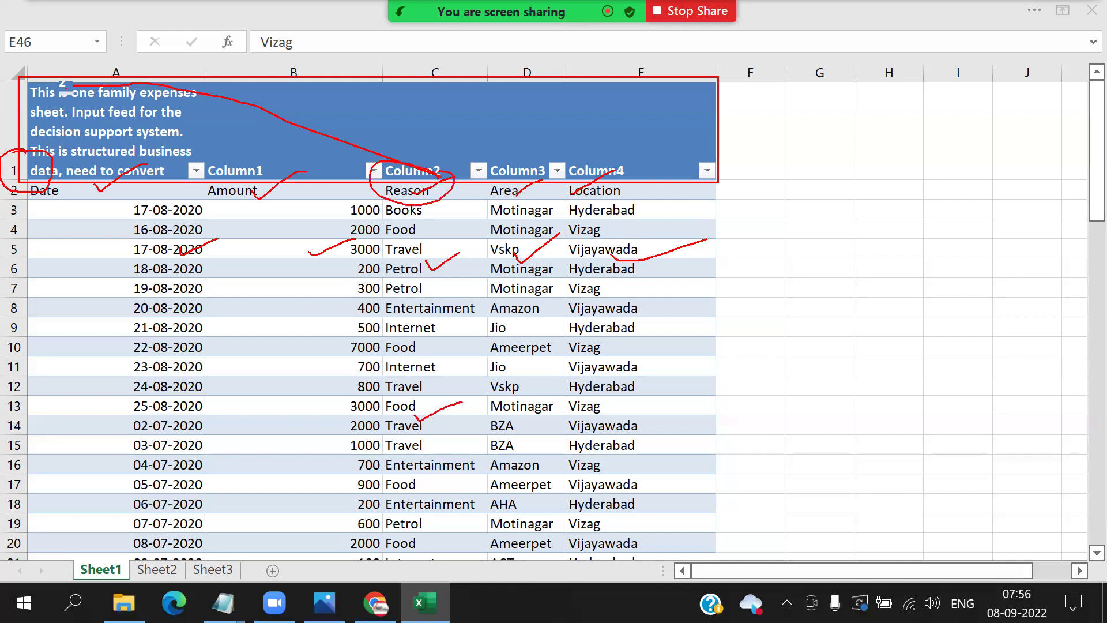
{"action": "left_click_drag", "start_coordinate": [514, 342], "coordinate": [571, 333]}
{"action": "mouse_move", "coordinate": [514, 440]}
{"action": "left_mouse_down"}
{"action": "mouse_move", "coordinate": [551, 464]}
{"action": "mouse_move", "coordinate": [506, 463]}
{"action": "left_mouse_up"}
{"action": "left_click_drag", "start_coordinate": [330, 206], "coordinate": [392, 296]}
{"action": "mouse_move", "coordinate": [351, 335]}
{"action": "left_mouse_down"}
{"action": "mouse_move", "coordinate": [395, 372]}
{"action": "mouse_move", "coordinate": [429, 374]}
{"action": "left_mouse_up"}
{"action": "left_click_drag", "start_coordinate": [359, 412], "coordinate": [436, 445]}
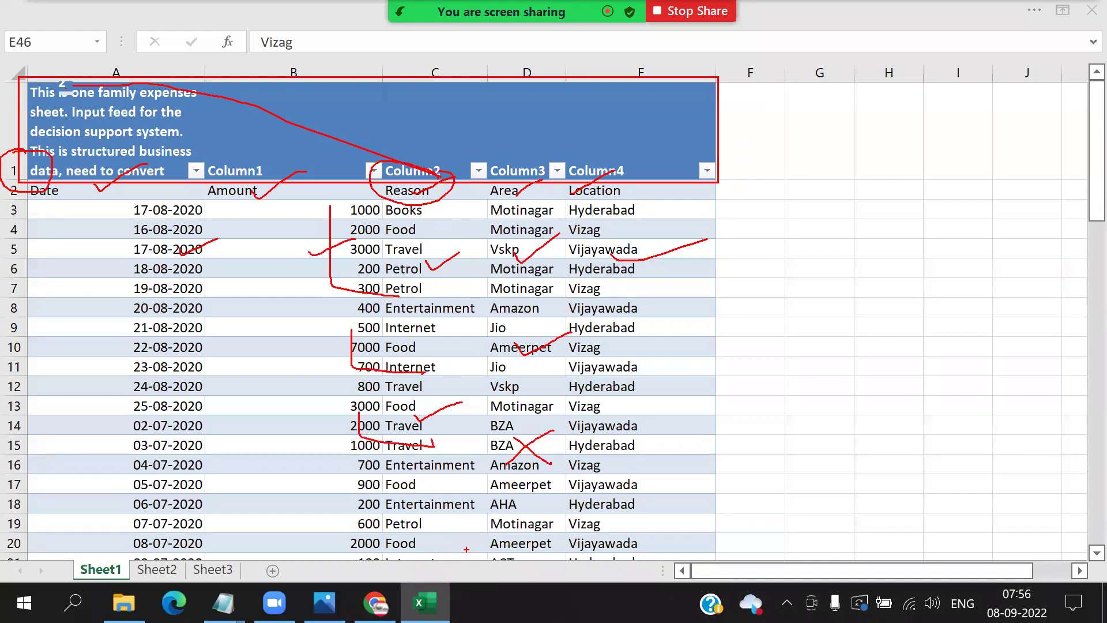
{"action": "key", "text": "alt+s"}
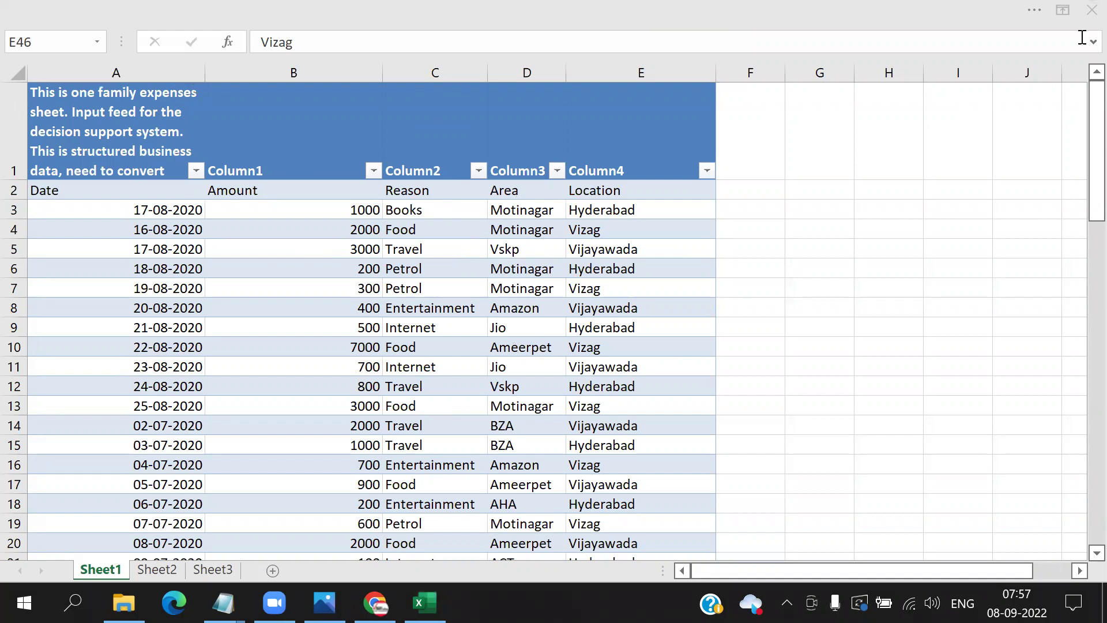
Step: Bring back the full ribbon in Excel and minimize the open windows to reveal the desktop
{"action": "left_click", "coordinate": [1063, 9]}
{"action": "left_click", "coordinate": [963, 180]}
{"action": "left_click", "coordinate": [1027, 33]}
{"action": "left_click", "coordinate": [1027, 32]}
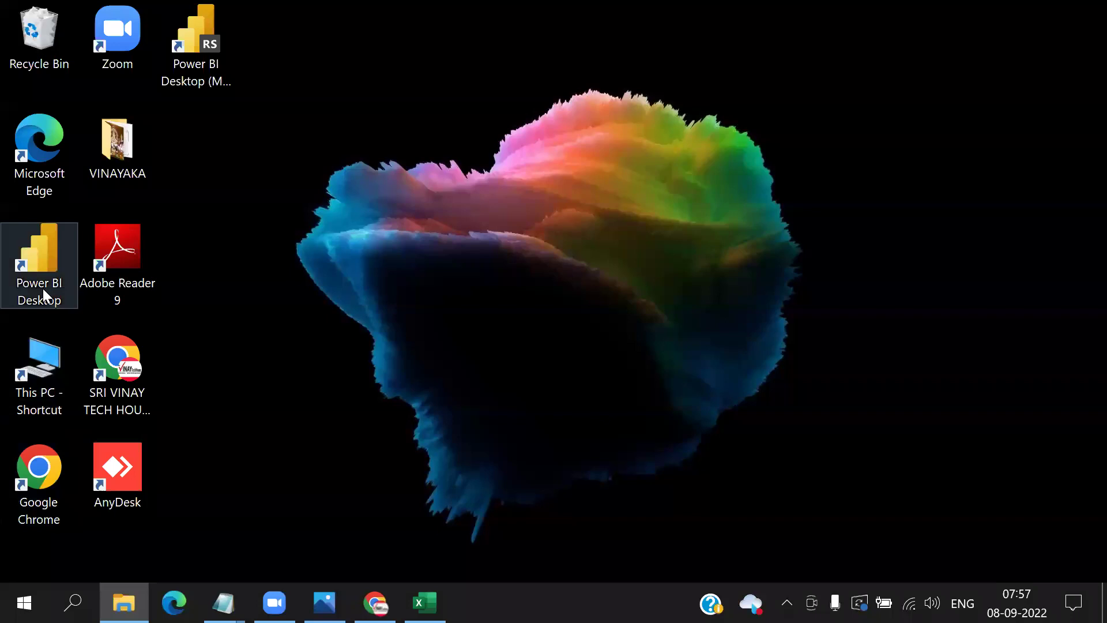
Step: Launch Power BI Desktop from its desktop shortcut and close the start screen
{"action": "double_click", "coordinate": [43, 289]}
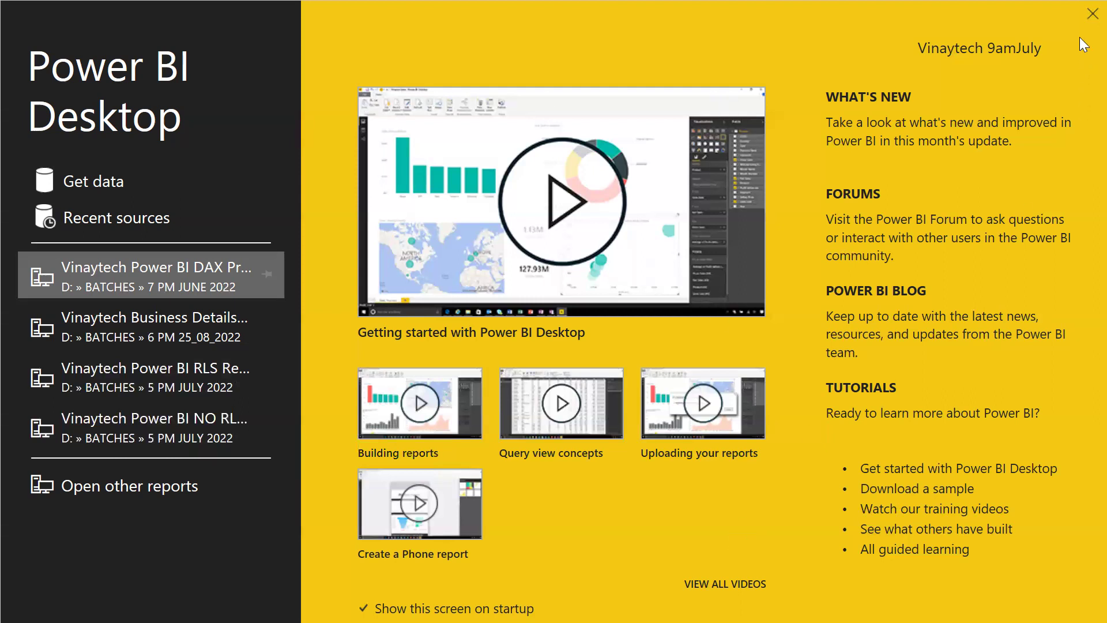
{"action": "left_click", "coordinate": [1093, 13]}
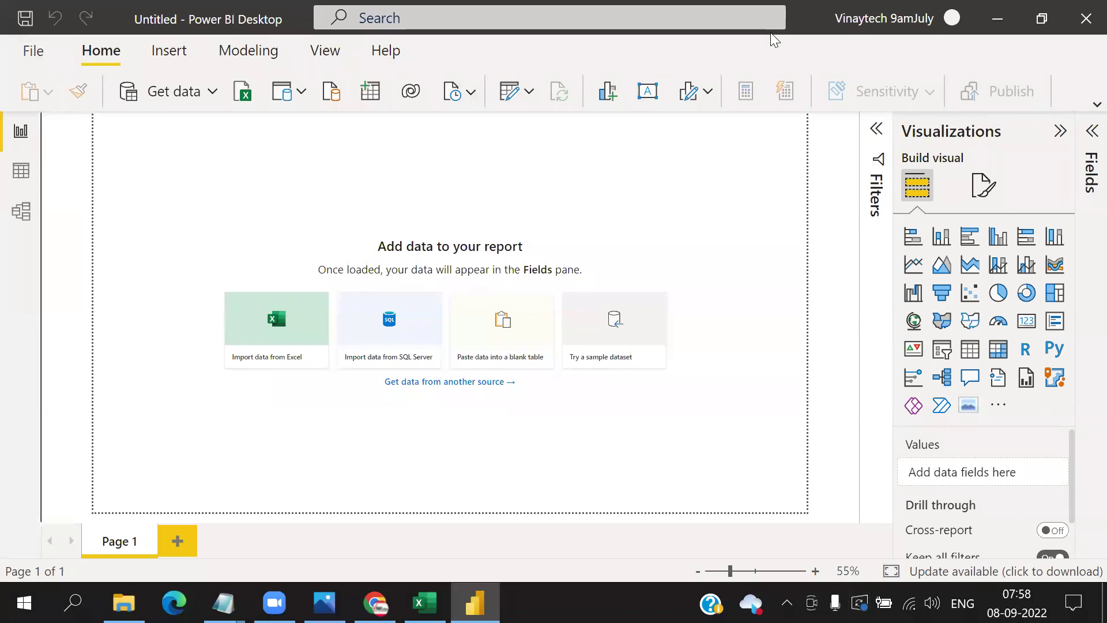
Step: Add a red on-screen text note reading "Color blind friendly interface" below the data import tiles
{"action": "left_click", "coordinate": [191, 407]}
{"action": "type", "text": "Color blind"}
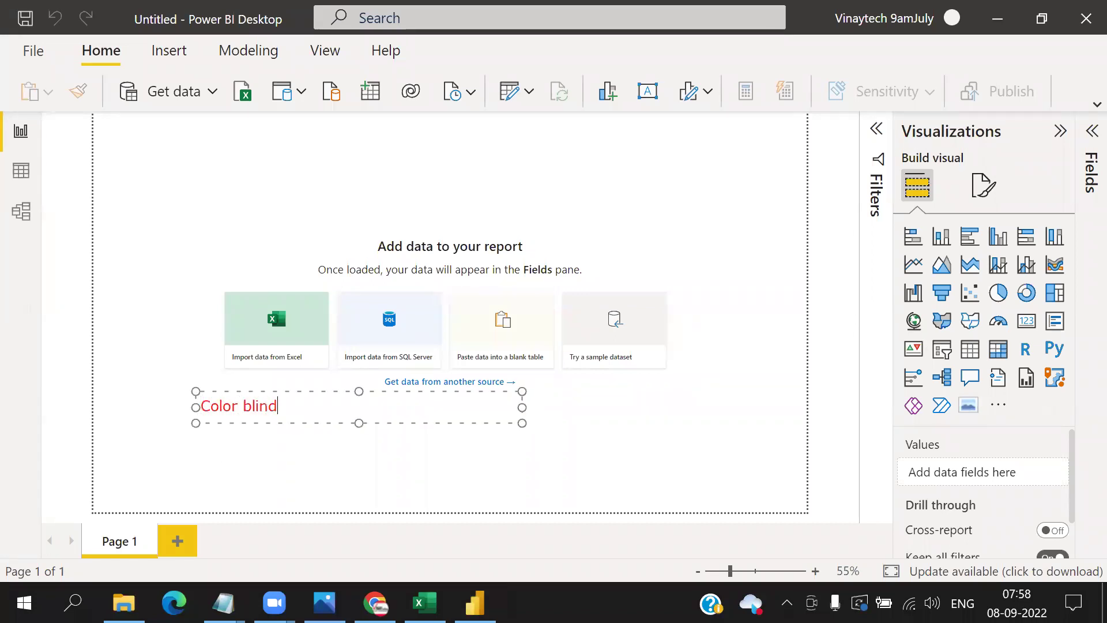
{"action": "type", "text": " friendly interface"}
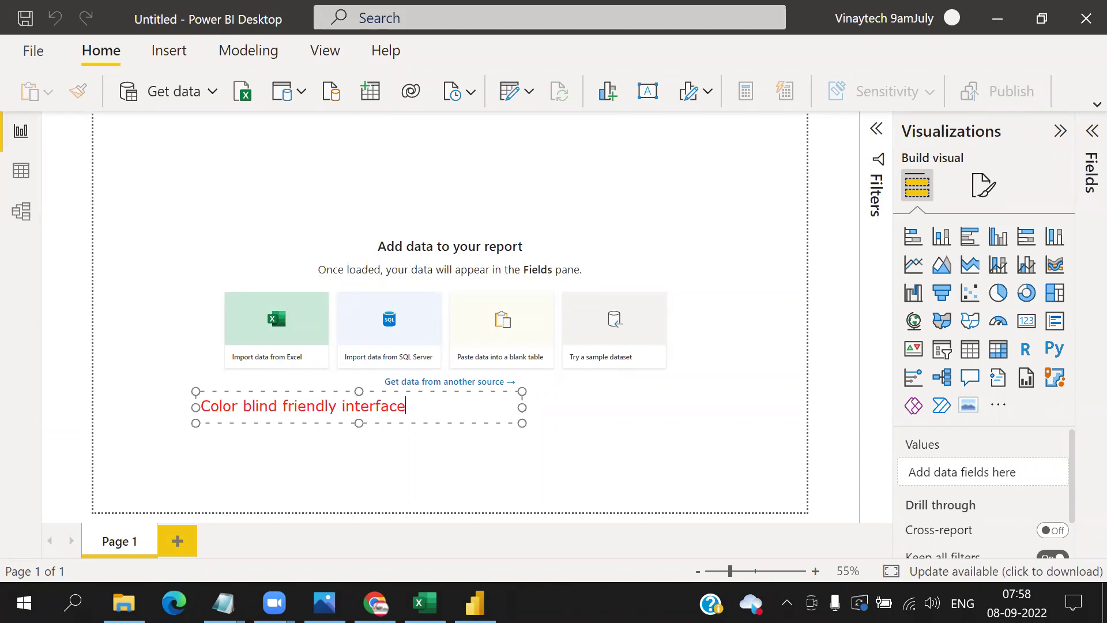
Step: Add the line "Data--> Extract-->Transform-->Model-->Secure-->Visuals-->BI Data" to the note, leaving a blank line above, and widen its box to fit one line
{"action": "key", "text": "Return"}
{"action": "key", "text": "Return"}
{"action": "type", "text": "Data"}
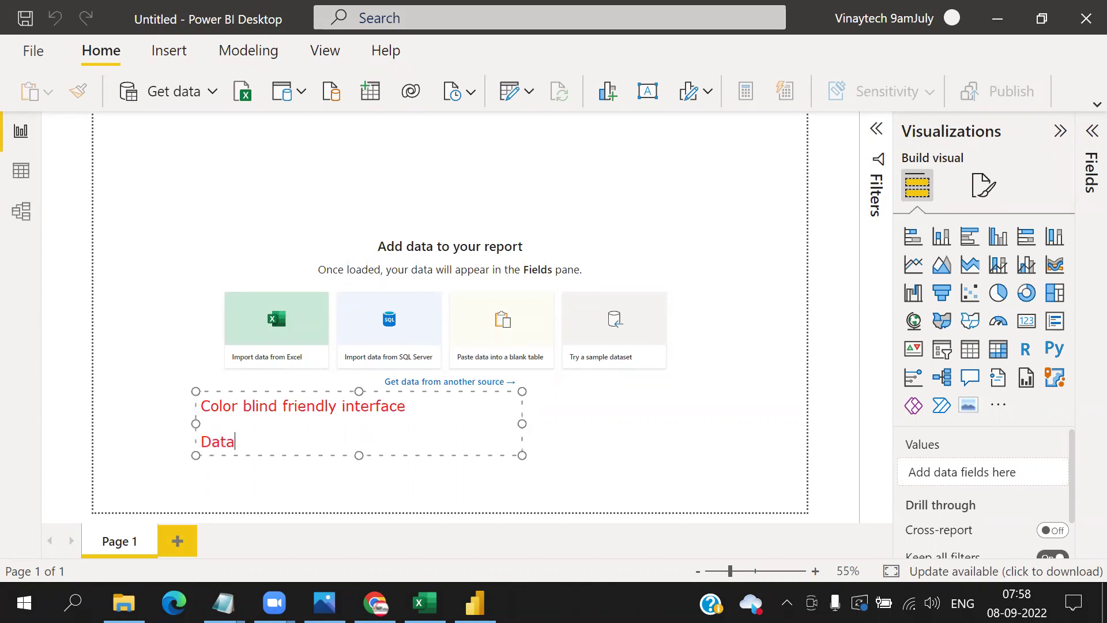
{"action": "type", "text": "--> Extract-->T"}
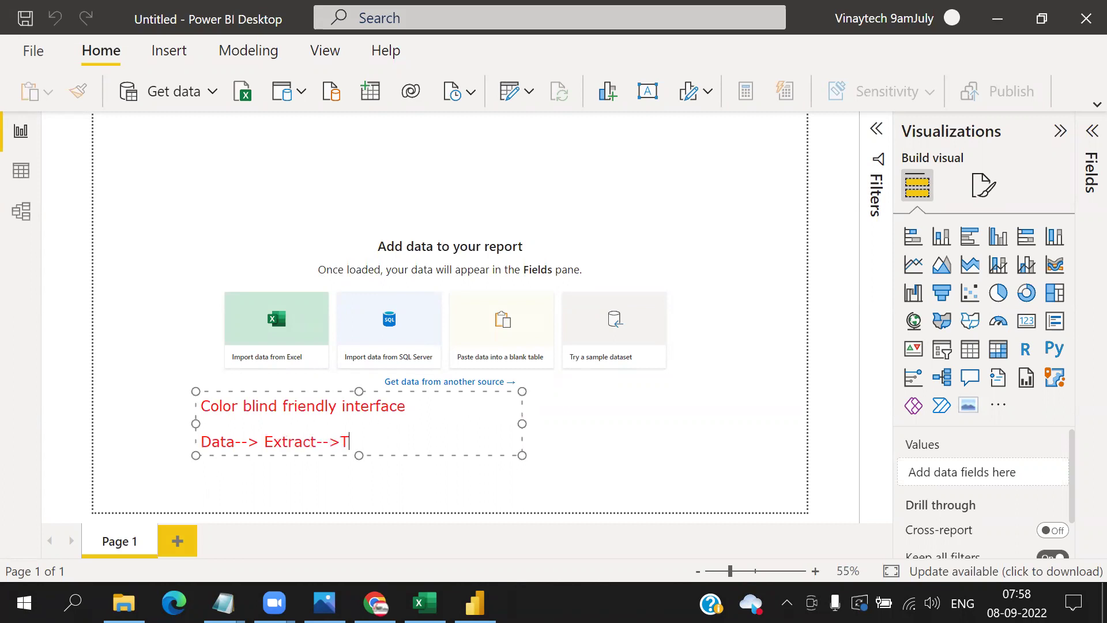
{"action": "type", "text": "ransform-->"}
{"action": "type", "text": "Model-->"}
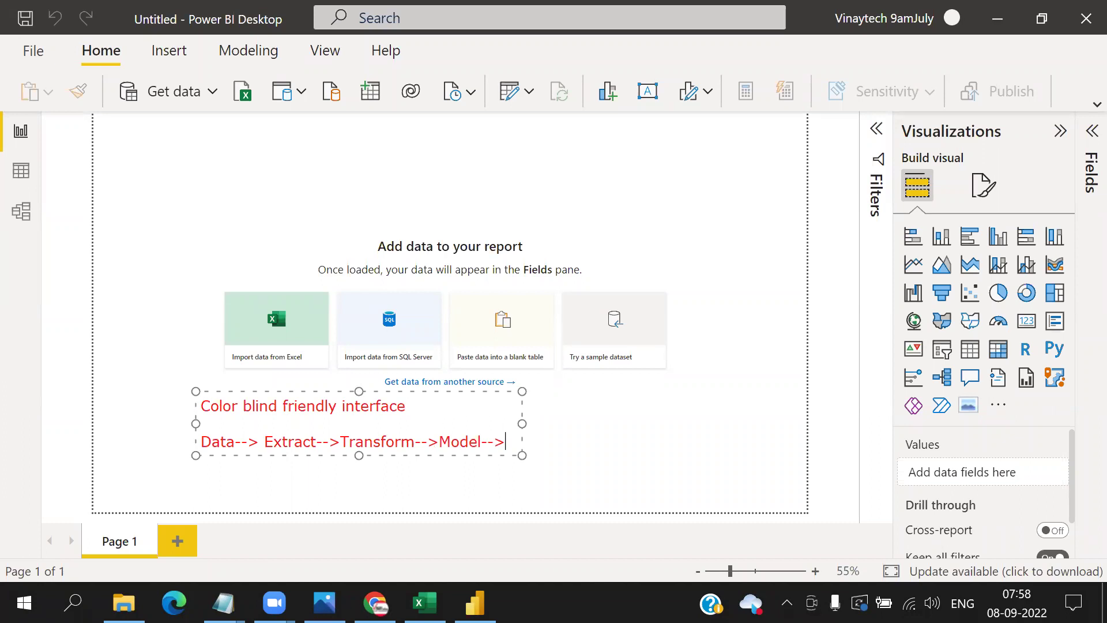
{"action": "type", "text": "Secure"}
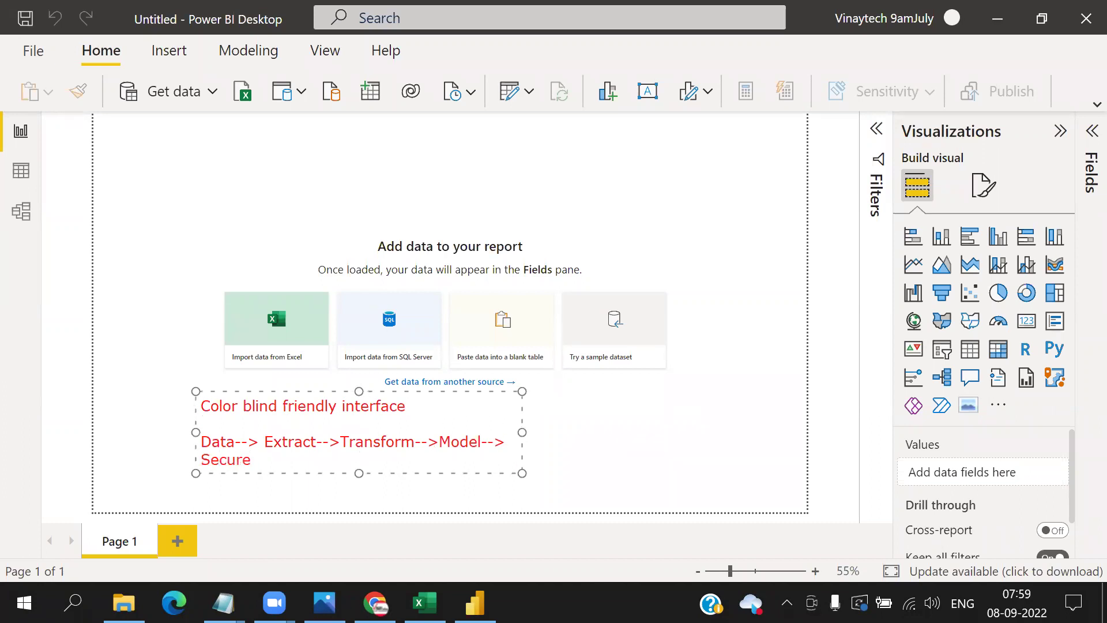
{"action": "type", "text": "-->"}
{"action": "type", "text": "Visuals-->BI Data"}
{"action": "left_click_drag", "start_coordinate": [522, 473], "coordinate": [925, 458]}
{"action": "left_click", "coordinate": [709, 311]}
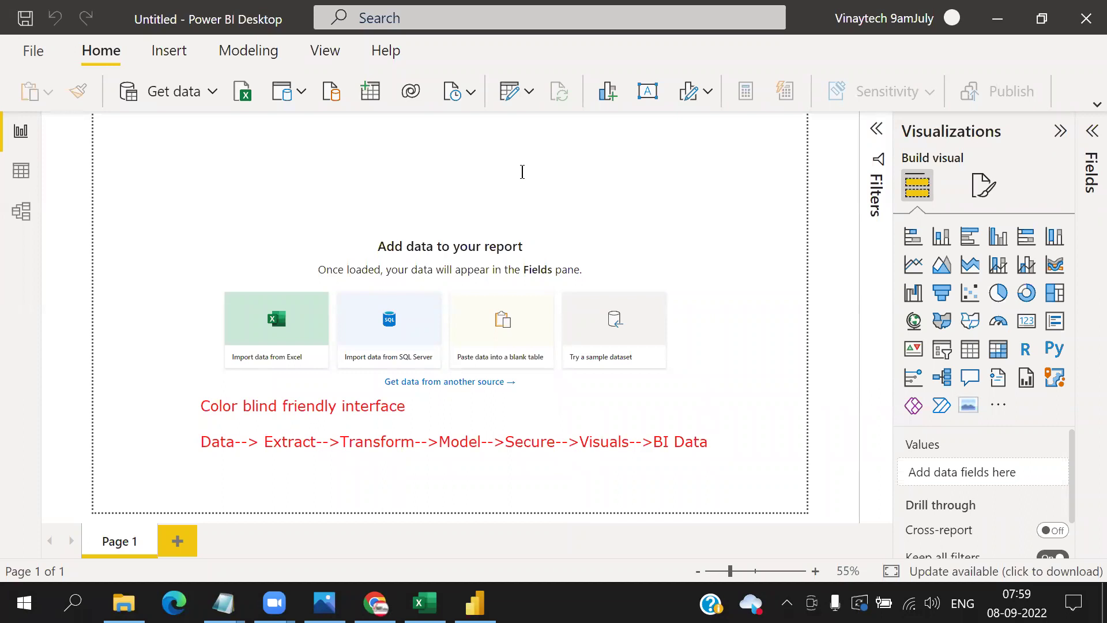
Step: Handwrite the numbers 1 to 5 under Extract, Transform, Model, Secure and Visuals
{"action": "left_click_drag", "start_coordinate": [294, 456], "coordinate": [296, 470]}
{"action": "left_click_drag", "start_coordinate": [380, 460], "coordinate": [446, 470]}
{"action": "mouse_move", "coordinate": [517, 464]}
{"action": "left_mouse_down"}
{"action": "mouse_move", "coordinate": [544, 463]}
{"action": "mouse_move", "coordinate": [547, 476]}
{"action": "left_mouse_up"}
{"action": "left_click_drag", "start_coordinate": [611, 455], "coordinate": [600, 471]}
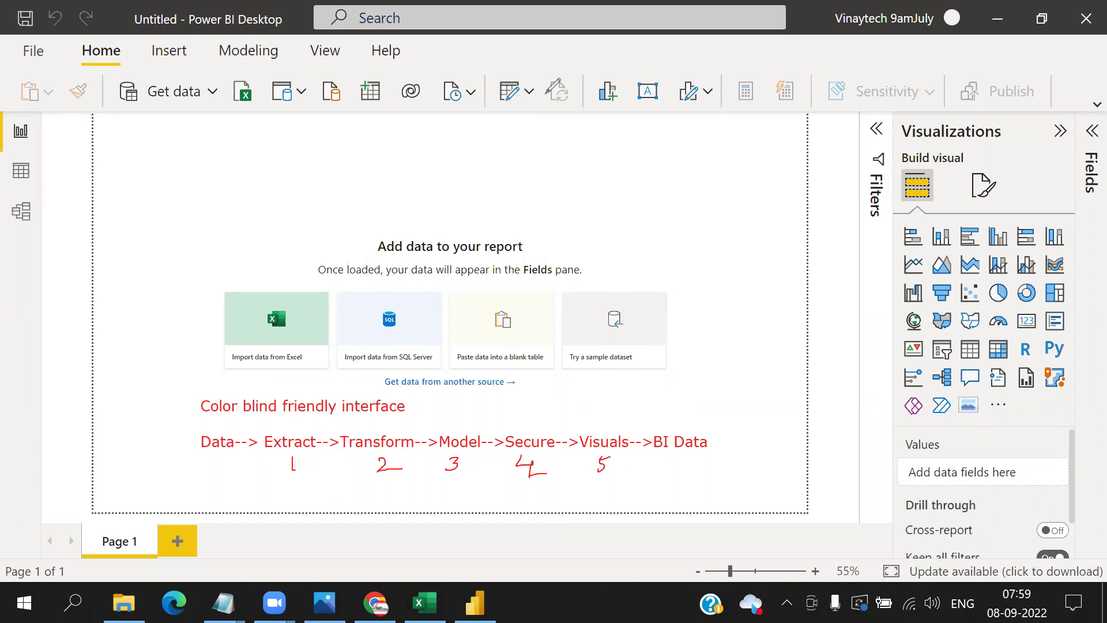
Step: Add a text note reading "1990's: multiple tools from multiple companies", "2005-2010: Single suite and multiple tools" and "Now: Single application"
{"action": "left_click", "coordinate": [607, 489]}
{"action": "type", "text": "1990's:"}
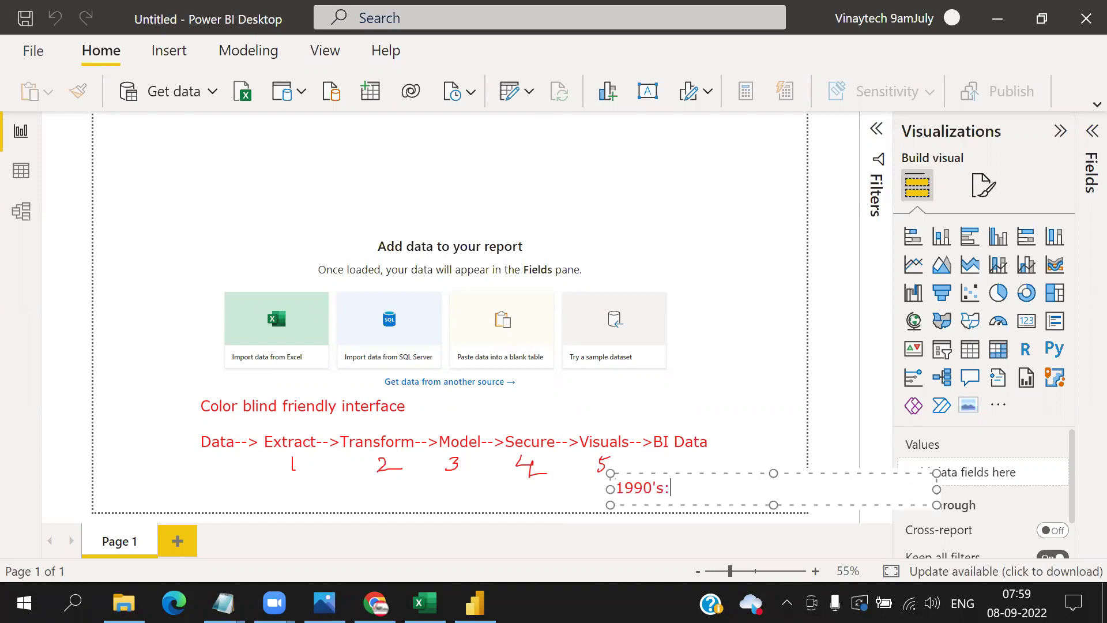
{"action": "type", "text": " multiple tools from multiple"}
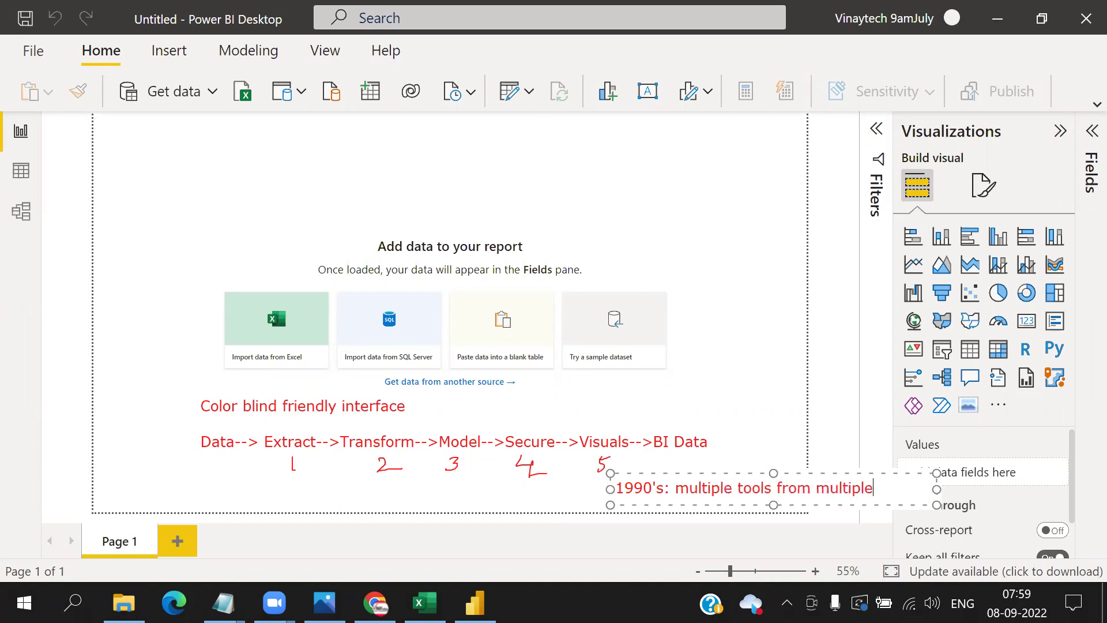
{"action": "type", "text": " companies"}
{"action": "key", "text": "Return"}
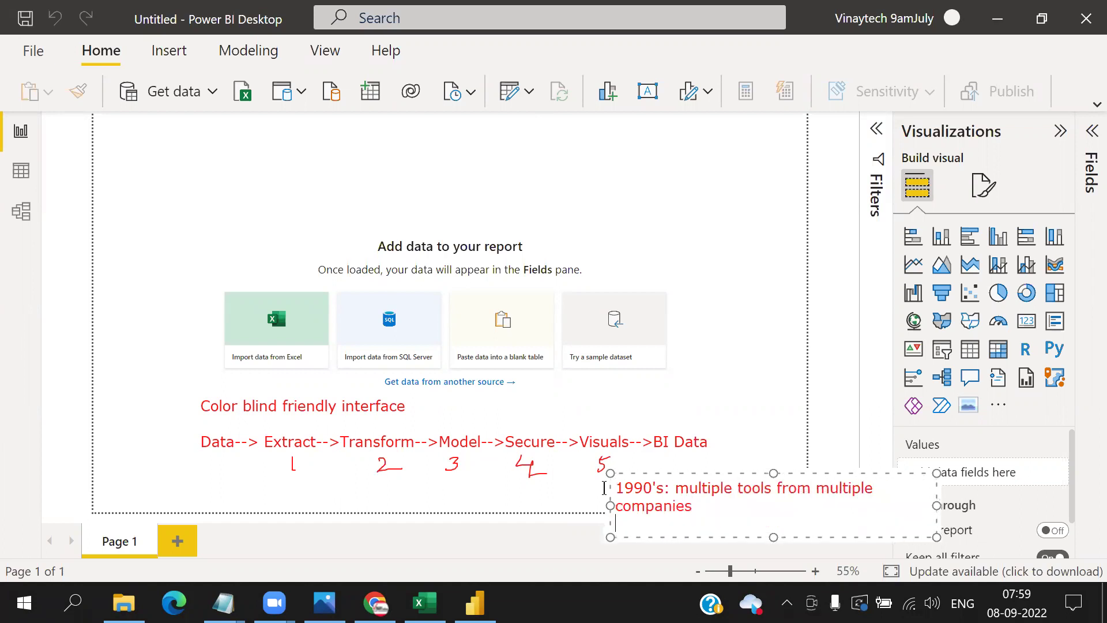
{"action": "type", "text": "2005"}
{"action": "type", "text": "-2010: Single su"}
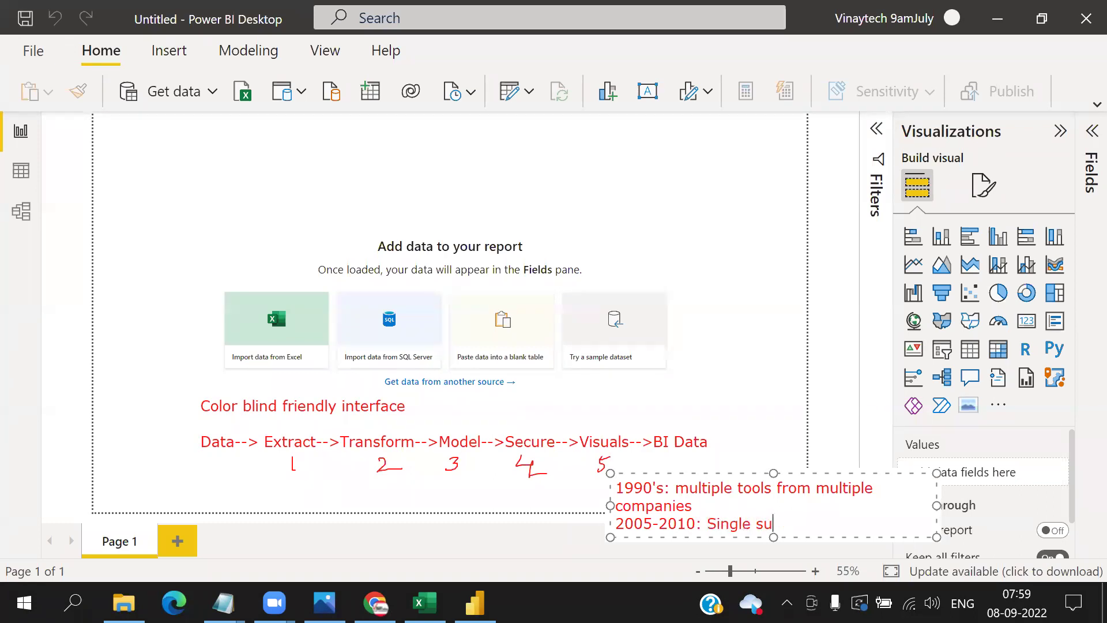
{"action": "type", "text": "ite and multiple"}
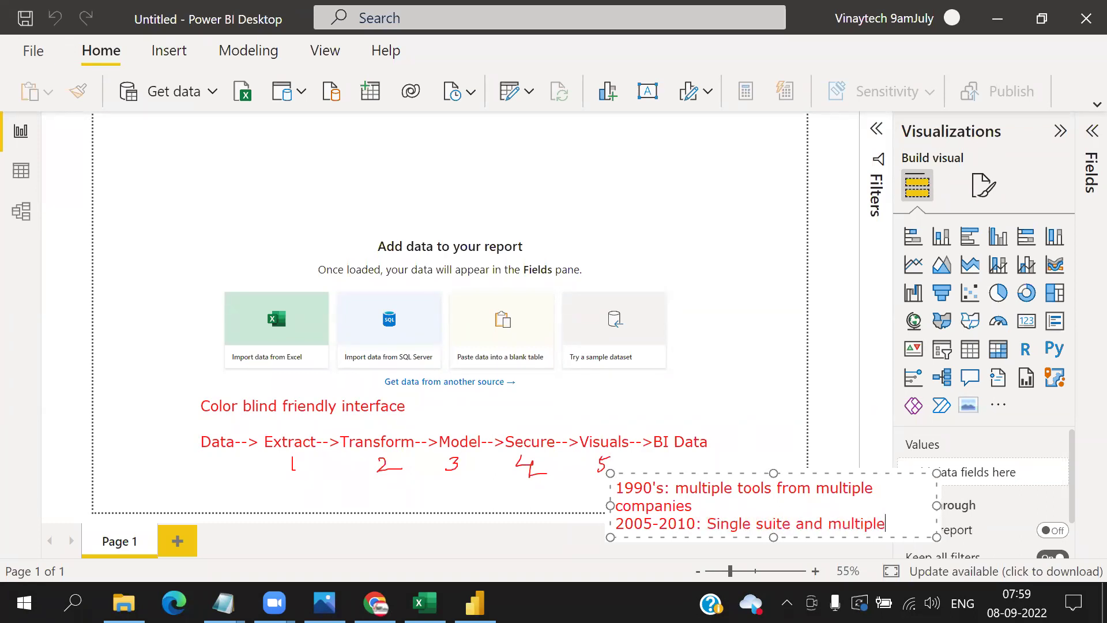
{"action": "type", "text": " tools"}
{"action": "key", "text": "Return"}
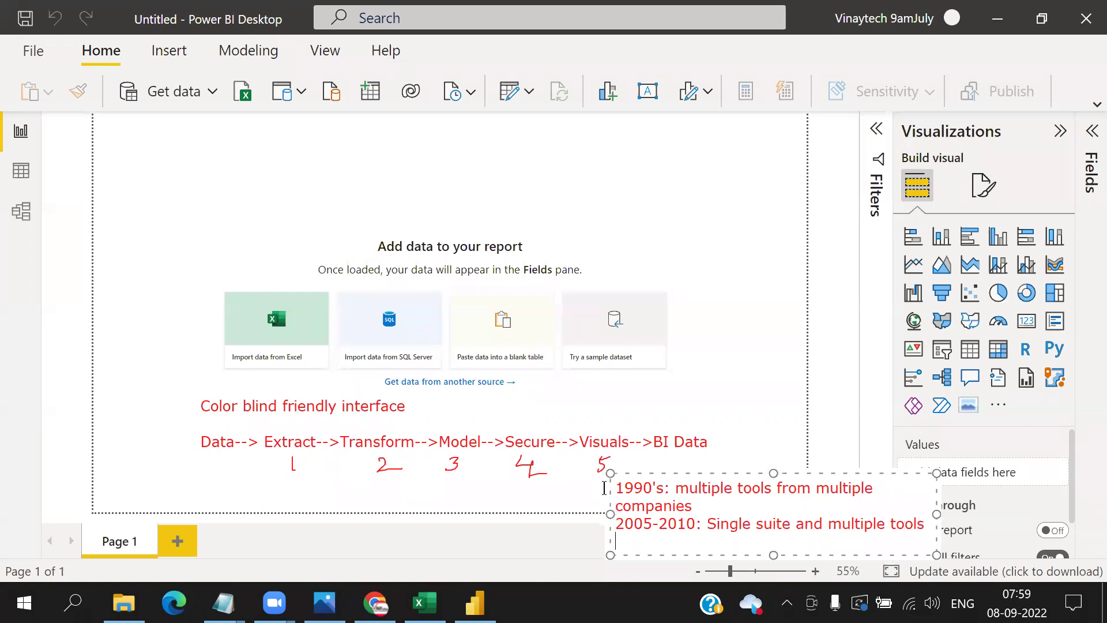
{"action": "type", "text": "Now: Single application"}
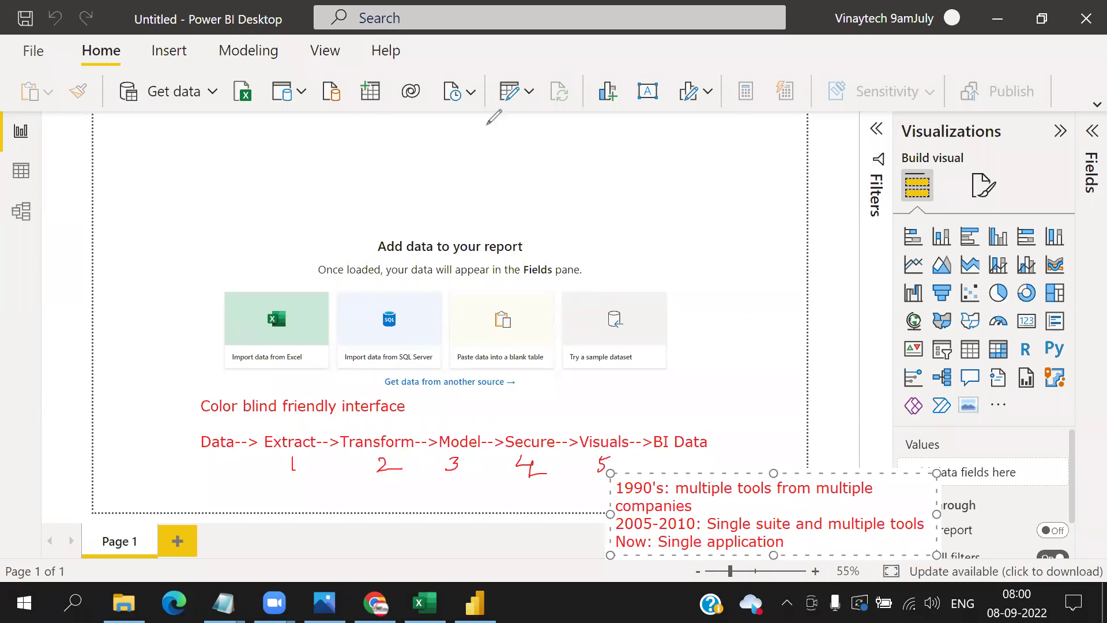
{"action": "left_click", "coordinate": [291, 431]}
Step: Handwrite 1 by Get data, 2 by Transform data, 3 by the Model view, 4 by Modeling and 5 on the report canvas
{"action": "left_click_drag", "start_coordinate": [173, 105], "coordinate": [171, 123]}
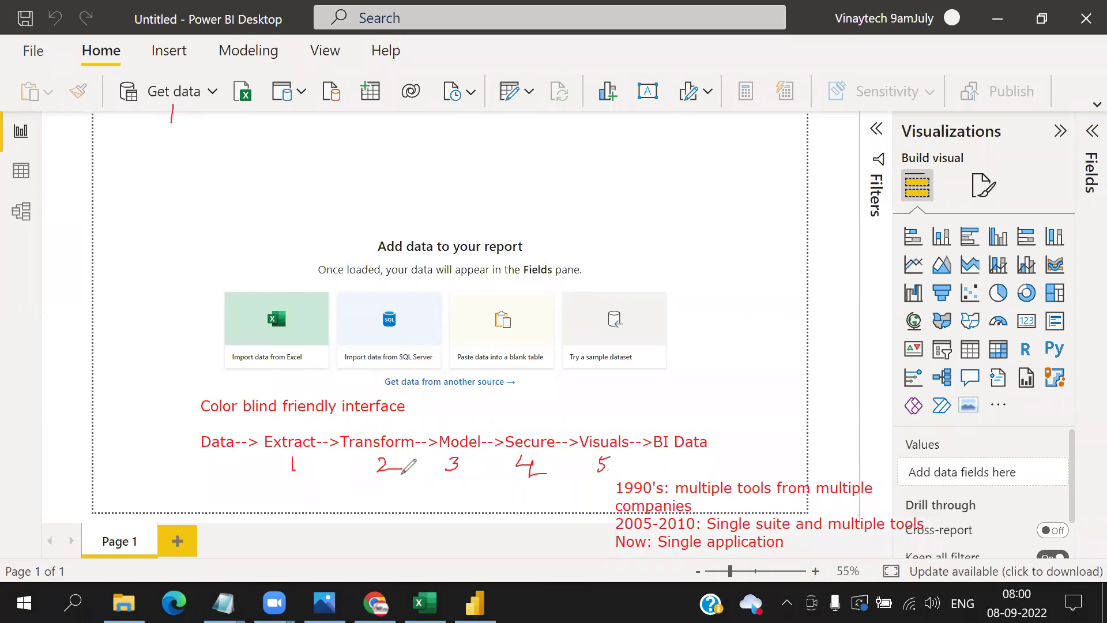
{"action": "left_click_drag", "start_coordinate": [512, 104], "coordinate": [520, 114]}
{"action": "left_click_drag", "start_coordinate": [30, 219], "coordinate": [30, 237]}
{"action": "mouse_move", "coordinate": [245, 60]}
{"action": "left_mouse_down"}
{"action": "mouse_move", "coordinate": [241, 72]}
{"action": "mouse_move", "coordinate": [250, 69]}
{"action": "left_mouse_up"}
{"action": "left_click_drag", "start_coordinate": [249, 63], "coordinate": [238, 100]}
{"action": "left_click_drag", "start_coordinate": [278, 154], "coordinate": [282, 173]}
{"action": "left_click_drag", "start_coordinate": [278, 153], "coordinate": [299, 152]}
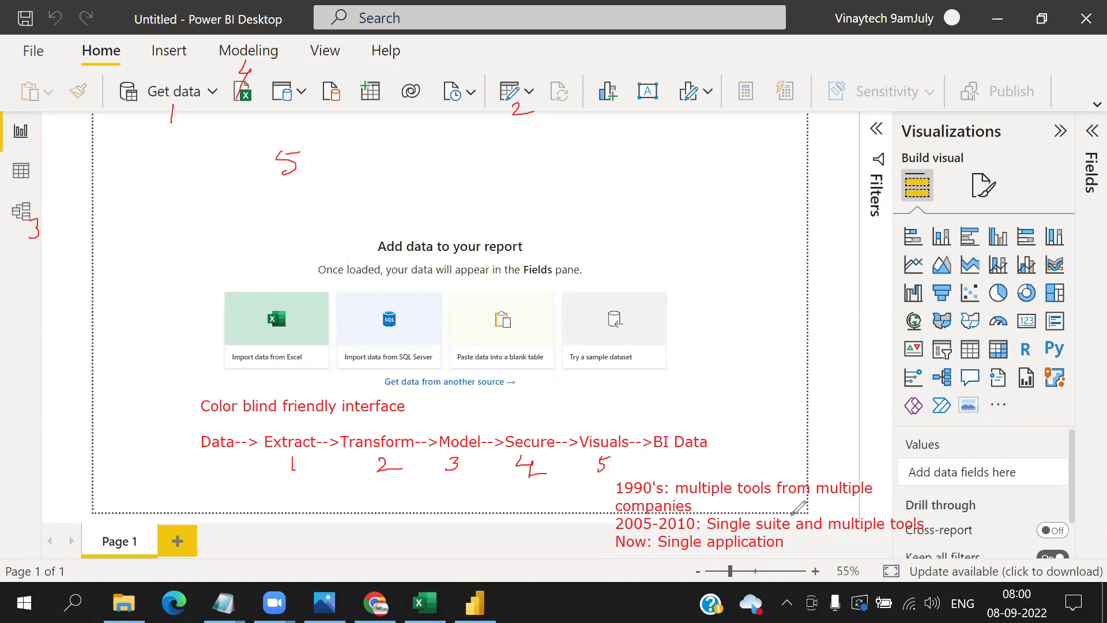
Step: Cross out the 1990's and 2005-2010 notes and underline "Now: Single application"
{"action": "mouse_move", "coordinate": [764, 469]}
{"action": "left_mouse_down"}
{"action": "mouse_move", "coordinate": [793, 487]}
{"action": "mouse_move", "coordinate": [763, 492]}
{"action": "mouse_move", "coordinate": [811, 519]}
{"action": "mouse_move", "coordinate": [763, 519]}
{"action": "left_mouse_up"}
{"action": "left_click_drag", "start_coordinate": [638, 557], "coordinate": [812, 557]}
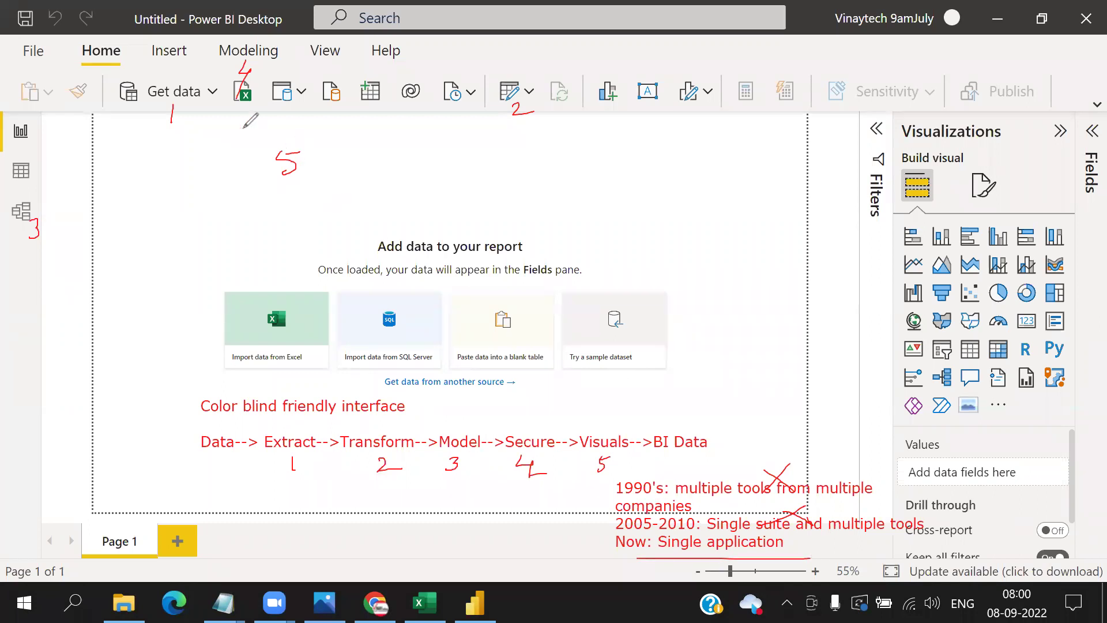
Step: Circle the numbers 1, 2 and 5, cross out 3 and 4, and clear all the on-screen annotations
{"action": "mouse_move", "coordinate": [185, 99]}
{"action": "left_mouse_down"}
{"action": "mouse_move", "coordinate": [186, 130]}
{"action": "mouse_move", "coordinate": [195, 99]}
{"action": "left_mouse_up"}
{"action": "mouse_move", "coordinate": [509, 91]}
{"action": "left_mouse_down"}
{"action": "mouse_move", "coordinate": [487, 108]}
{"action": "mouse_move", "coordinate": [520, 123]}
{"action": "left_mouse_up"}
{"action": "mouse_move", "coordinate": [36, 205]}
{"action": "left_mouse_down"}
{"action": "mouse_move", "coordinate": [71, 224]}
{"action": "mouse_move", "coordinate": [65, 198]}
{"action": "mouse_move", "coordinate": [49, 220]}
{"action": "left_mouse_up"}
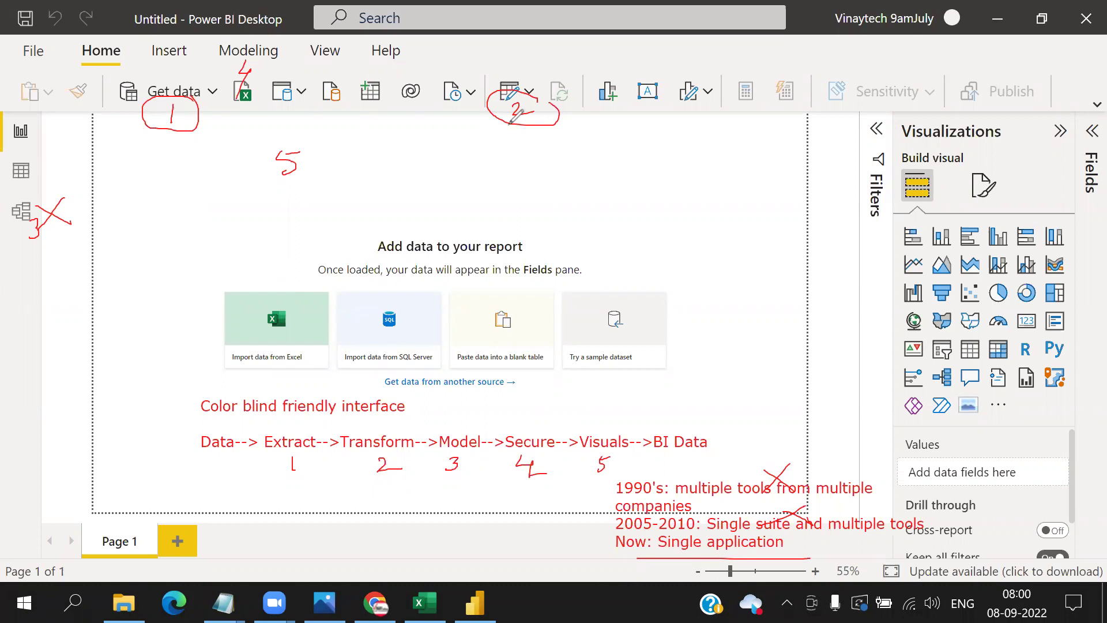
{"action": "mouse_move", "coordinate": [226, 49]}
{"action": "left_mouse_down"}
{"action": "mouse_move", "coordinate": [280, 73]}
{"action": "mouse_move", "coordinate": [265, 38]}
{"action": "mouse_move", "coordinate": [233, 79]}
{"action": "left_mouse_up"}
{"action": "mouse_move", "coordinate": [283, 133]}
{"action": "left_mouse_down"}
{"action": "mouse_move", "coordinate": [249, 177]}
{"action": "mouse_move", "coordinate": [298, 140]}
{"action": "left_mouse_up"}
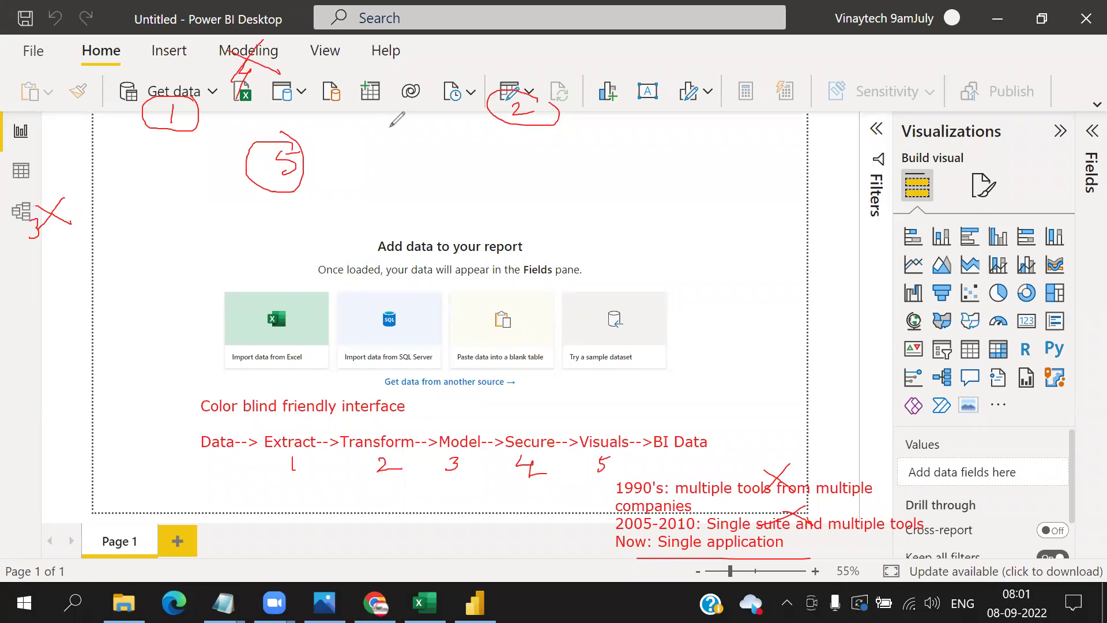
{"action": "key", "text": "e"}
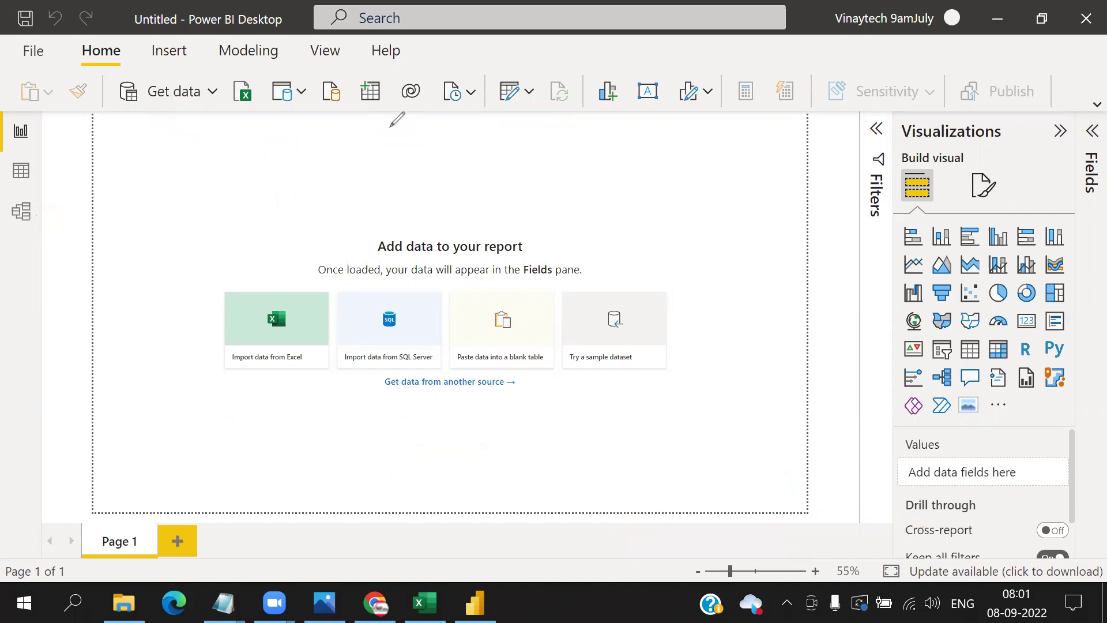
{"action": "key", "text": "Escape"}
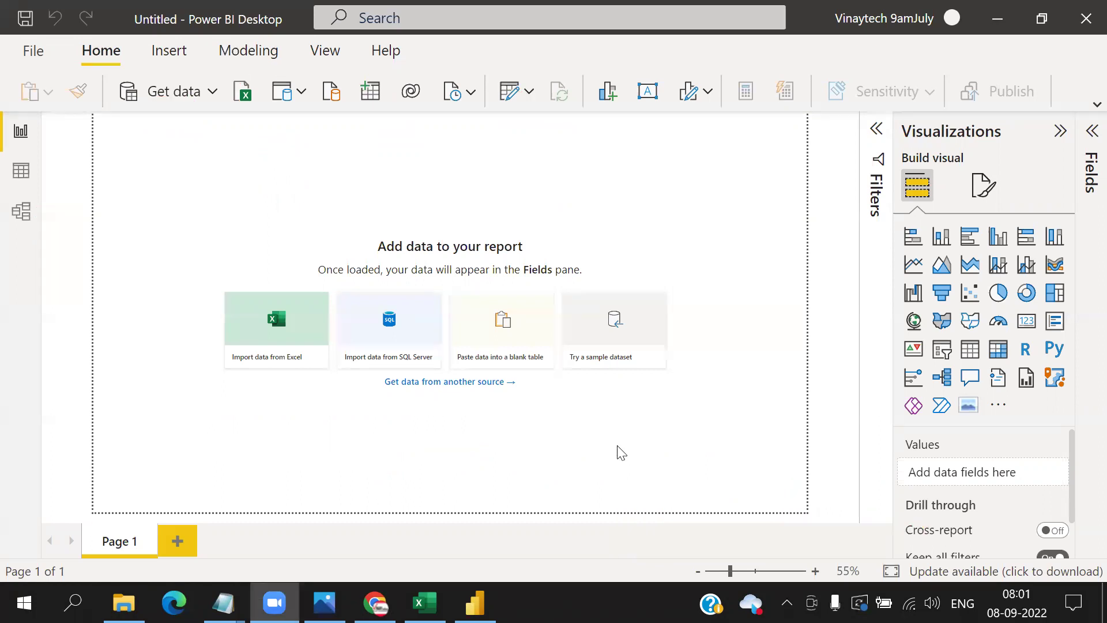
Step: Get data from an Excel workbook and open Family_Expenses from the GENERAL FILES FOR PRACTICE folder within the POWER BI materials
{"action": "left_click", "coordinate": [425, 603]}
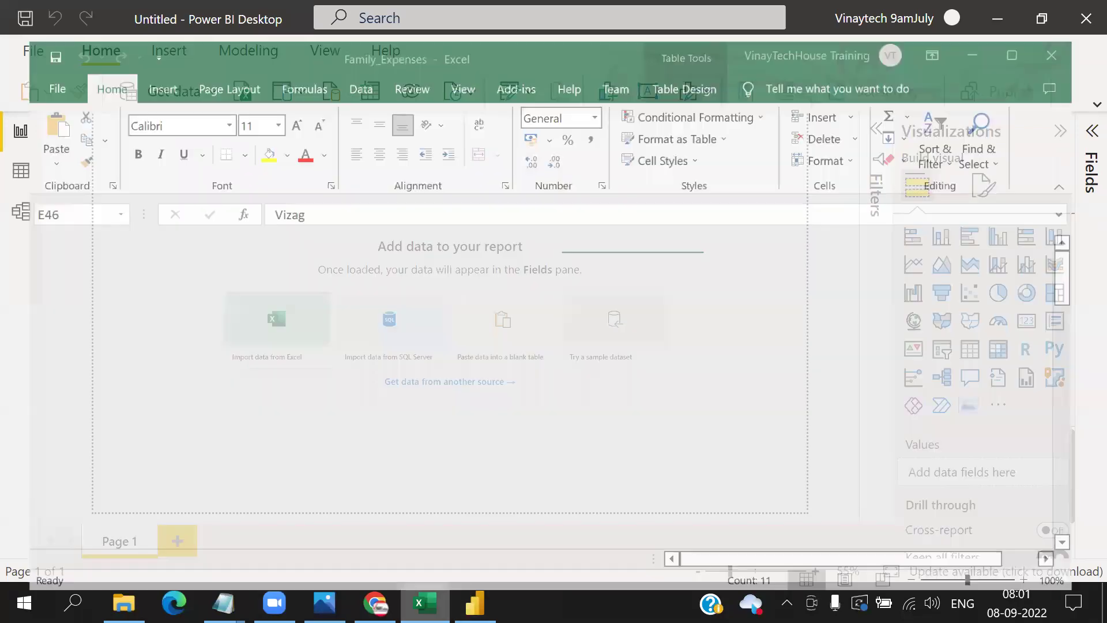
{"action": "left_click", "coordinate": [1005, 30]}
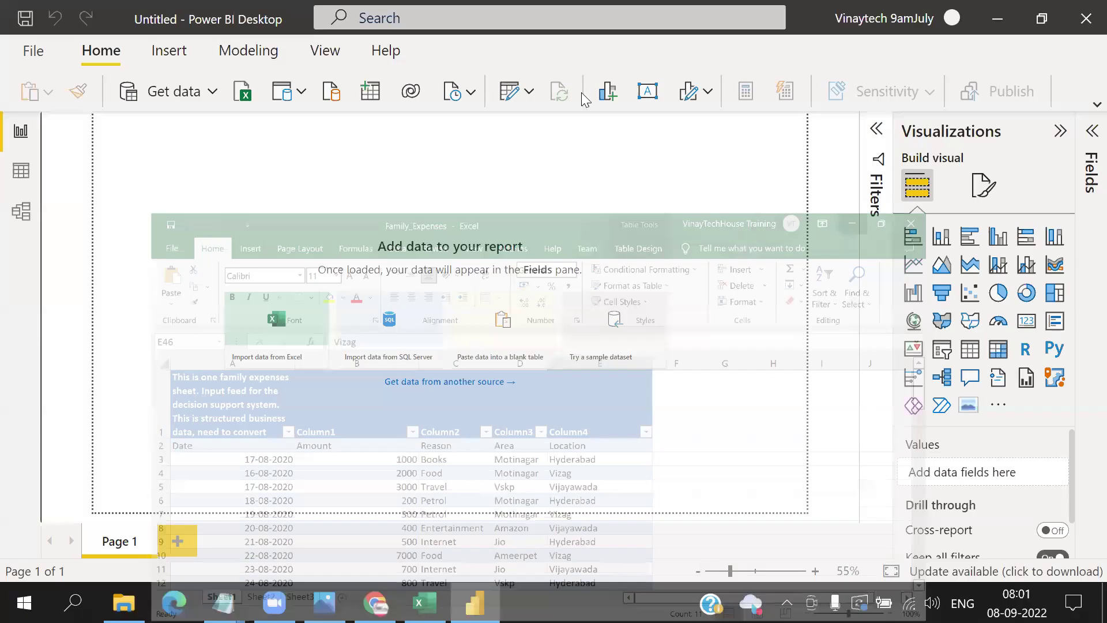
{"action": "left_click", "coordinate": [213, 93]}
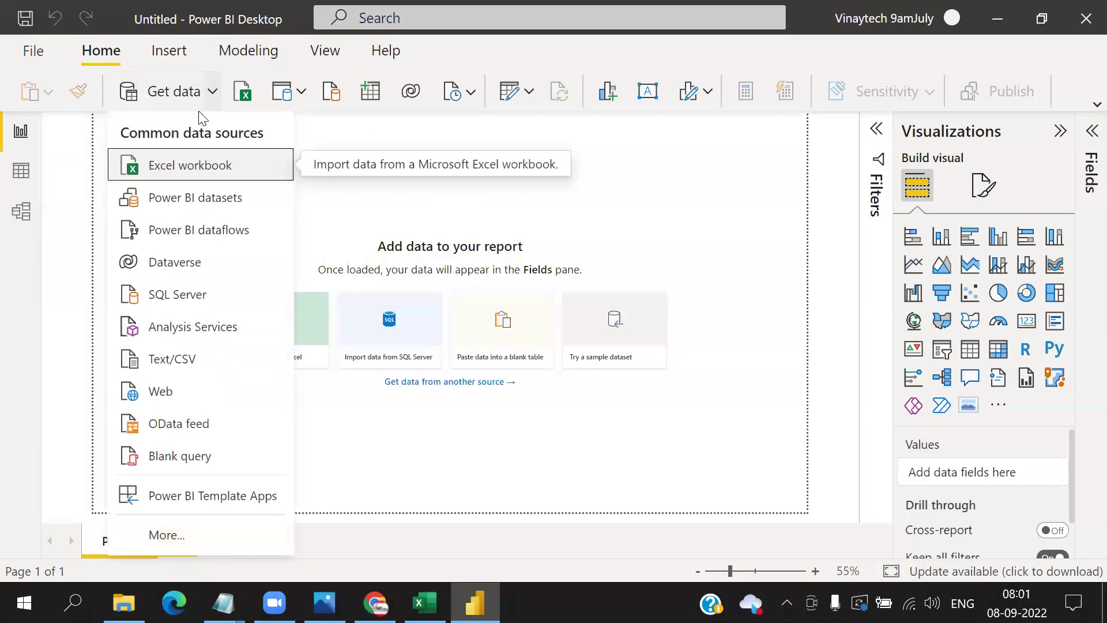
{"action": "left_click", "coordinate": [188, 167]}
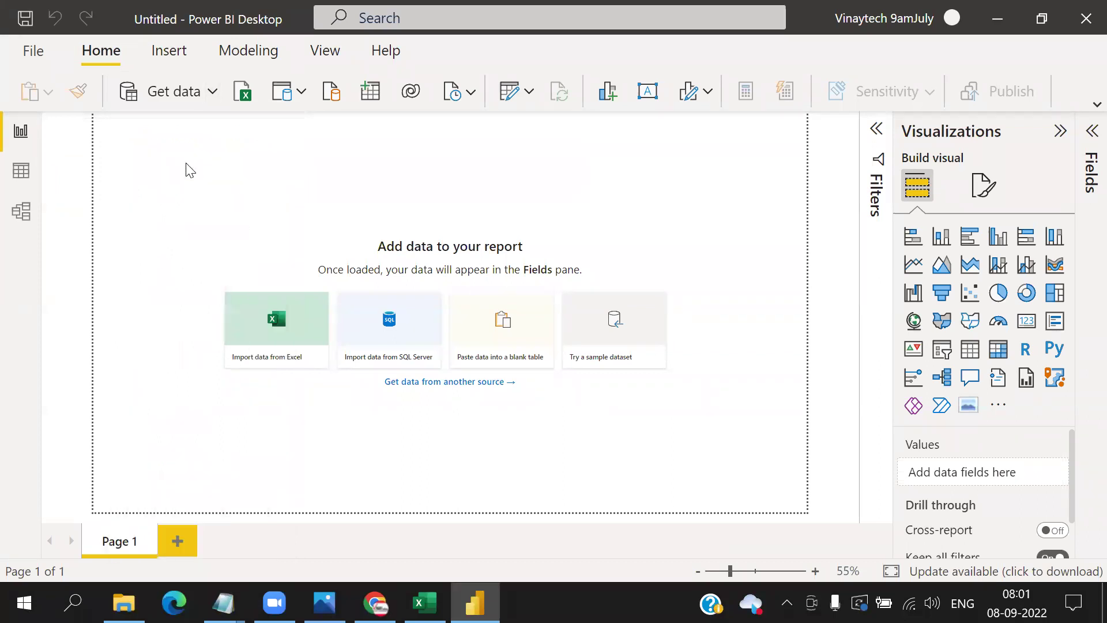
{"action": "scroll", "coordinate": [128, 301], "scroll_direction": "up", "scroll_amount": 5}
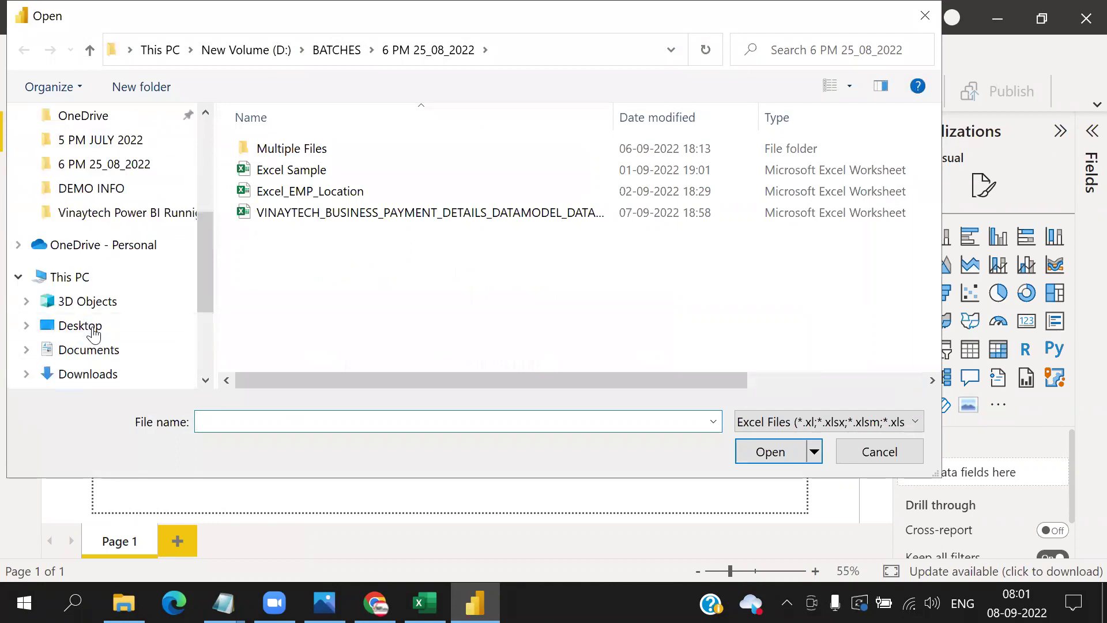
{"action": "left_click", "coordinate": [109, 180]}
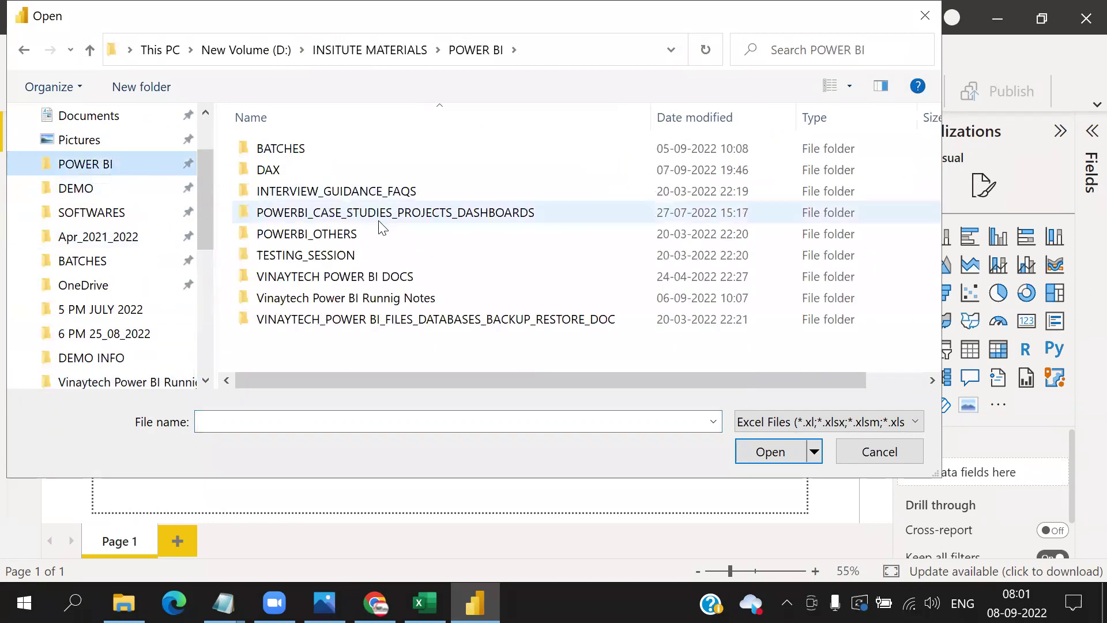
{"action": "double_click", "coordinate": [418, 319]}
{"action": "double_click", "coordinate": [347, 151]}
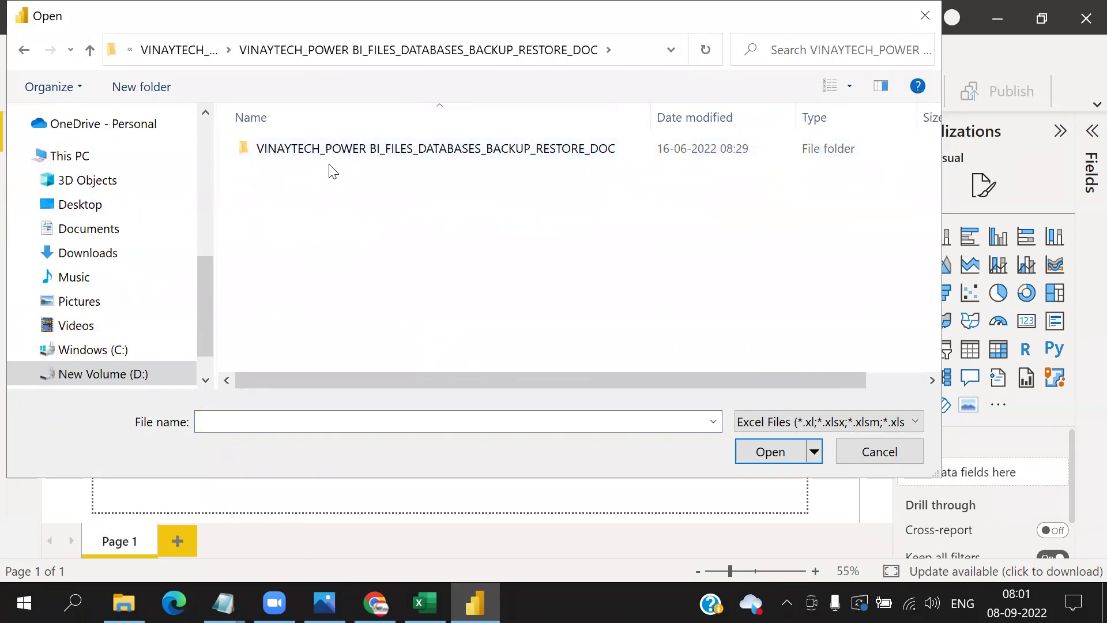
{"action": "double_click", "coordinate": [337, 151]}
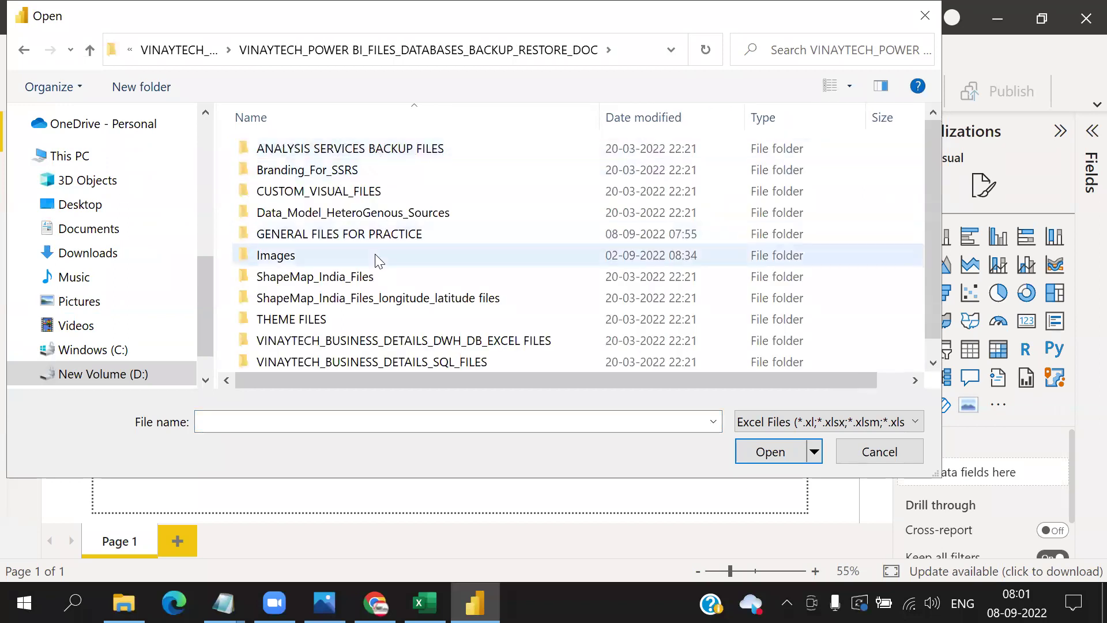
{"action": "double_click", "coordinate": [387, 237]}
{"action": "double_click", "coordinate": [317, 192]}
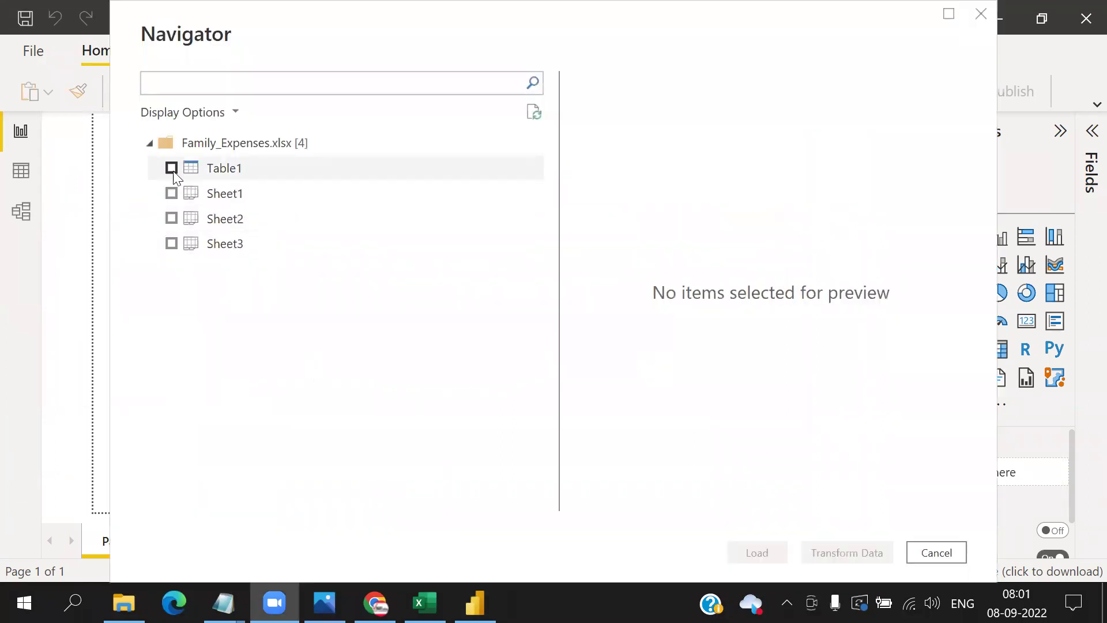
Step: Select Table1 from Family_Expenses.xlsx and load it into the report
{"action": "left_click", "coordinate": [172, 168]}
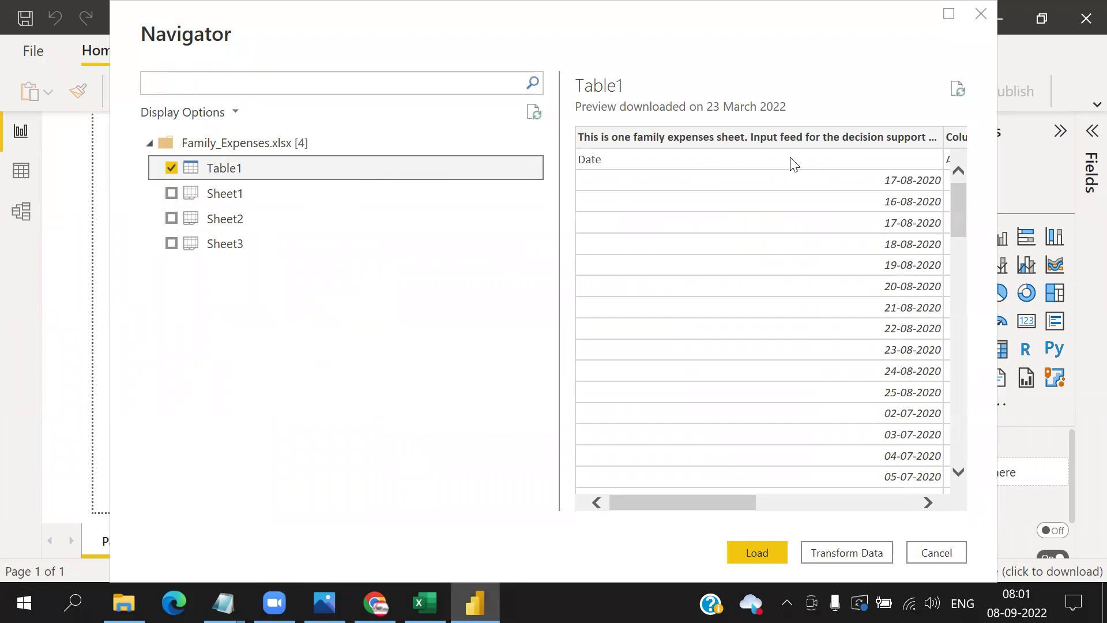
{"action": "left_click_drag", "start_coordinate": [197, 33], "coordinate": [352, 73]}
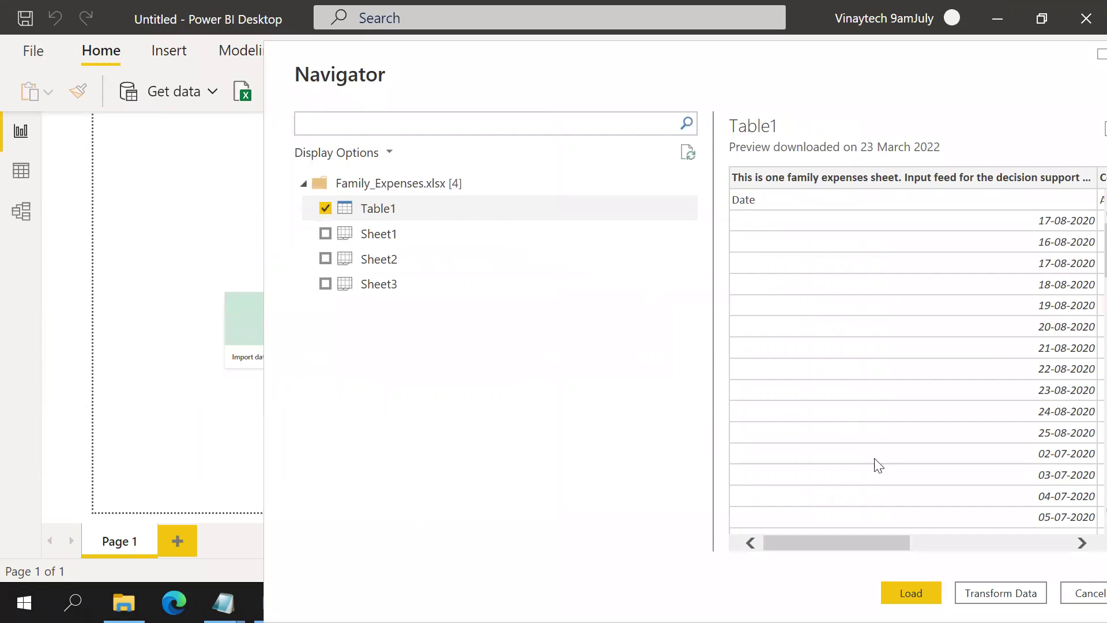
{"action": "left_click", "coordinate": [917, 592]}
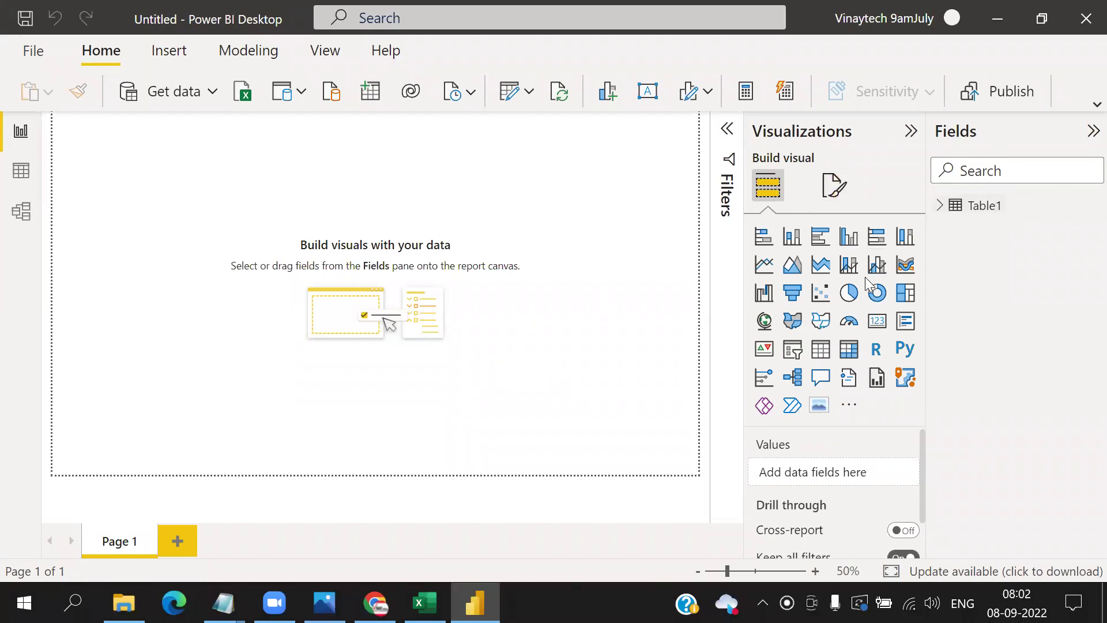
Step: Draw annotation arrows from Get data to Table1 and from Table1 to the Data view, and clear them
{"action": "mouse_move", "coordinate": [906, 177]}
{"action": "left_mouse_down"}
{"action": "mouse_move", "coordinate": [926, 192]}
{"action": "mouse_move", "coordinate": [918, 220]}
{"action": "left_mouse_up"}
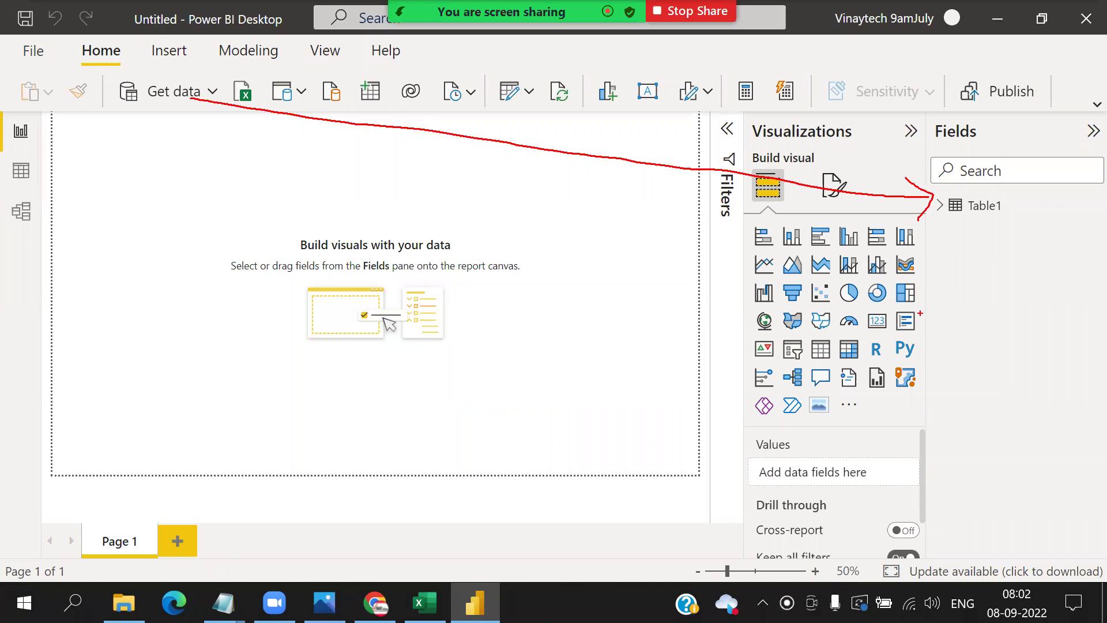
{"action": "mouse_move", "coordinate": [949, 216]}
{"action": "left_mouse_down"}
{"action": "mouse_move", "coordinate": [199, 197]}
{"action": "mouse_move", "coordinate": [34, 163]}
{"action": "mouse_move", "coordinate": [65, 196]}
{"action": "left_mouse_up"}
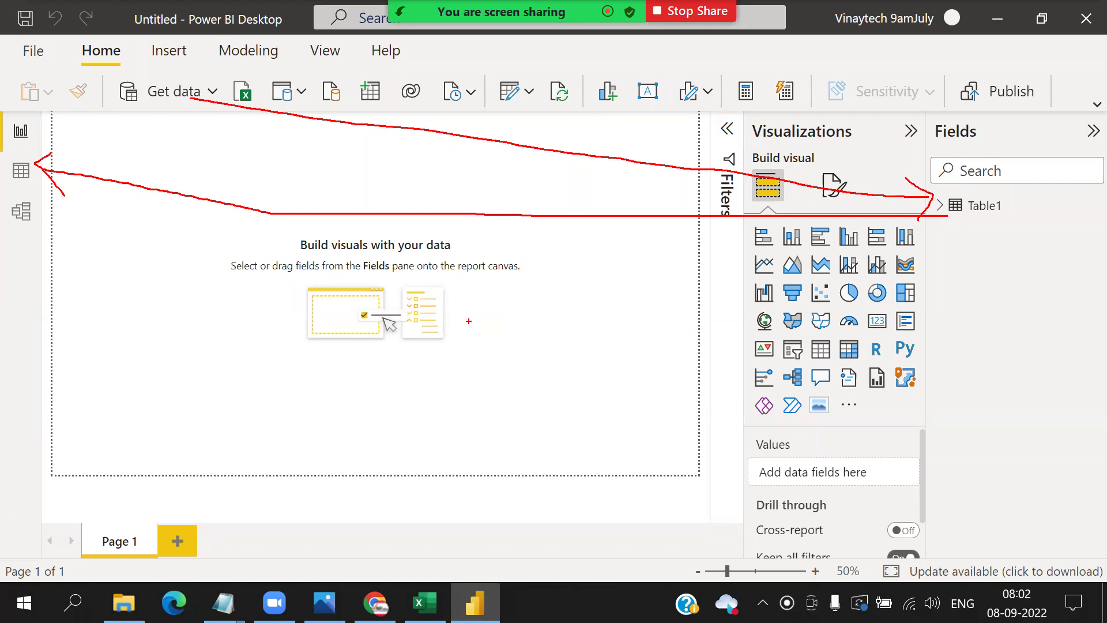
{"action": "key", "text": "alt+s"}
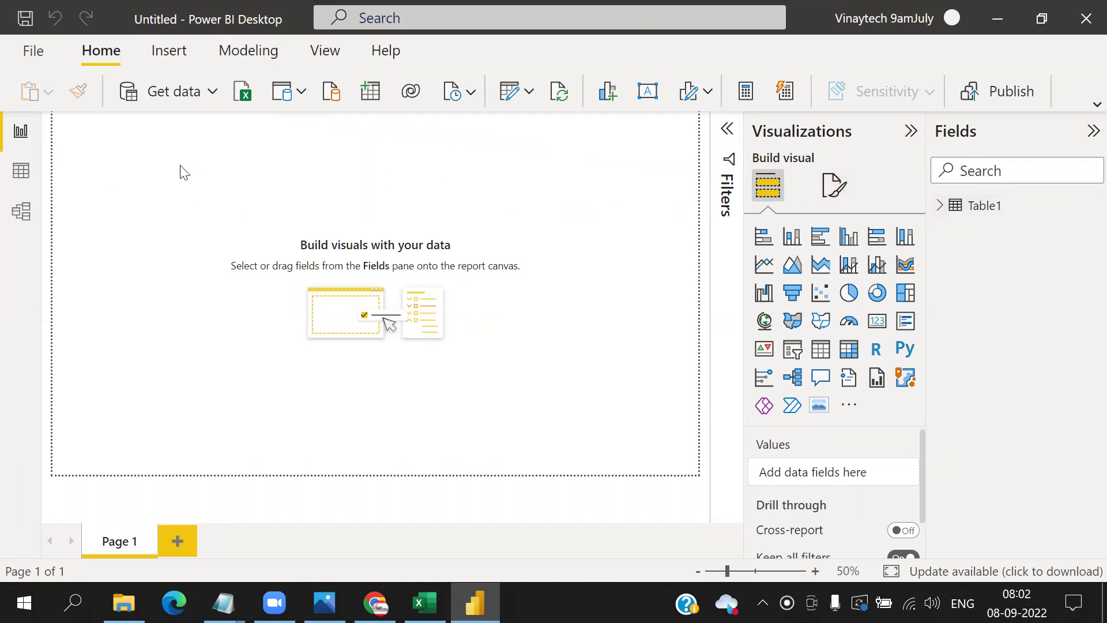
Step: Examine the loaded rows and column headers of Table1 in the Data view
{"action": "left_click", "coordinate": [21, 171]}
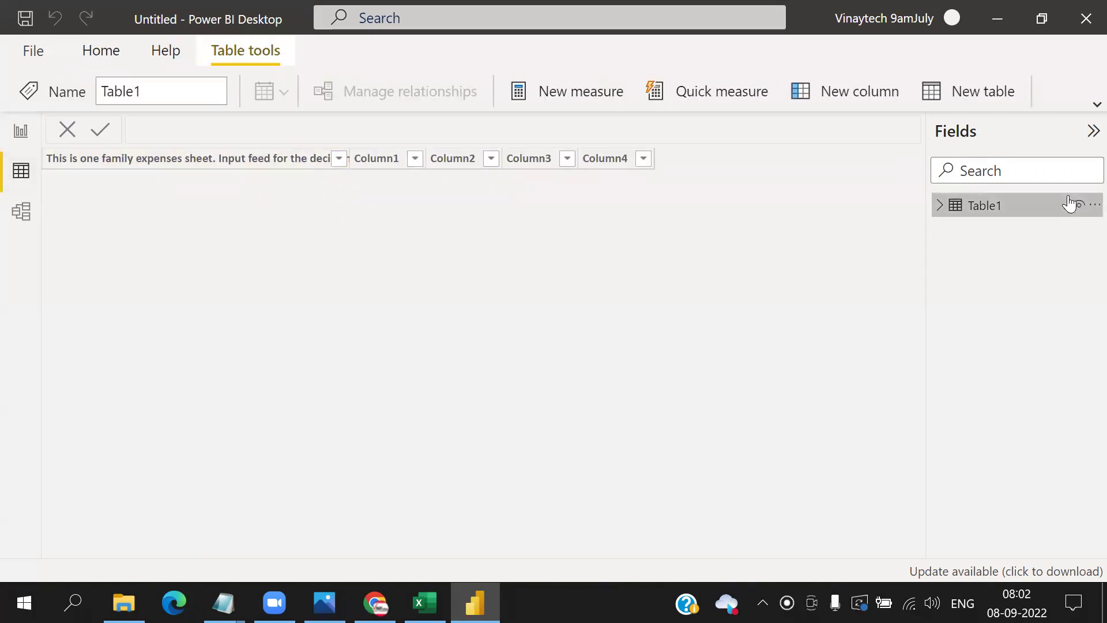
{"action": "left_click", "coordinate": [979, 206]}
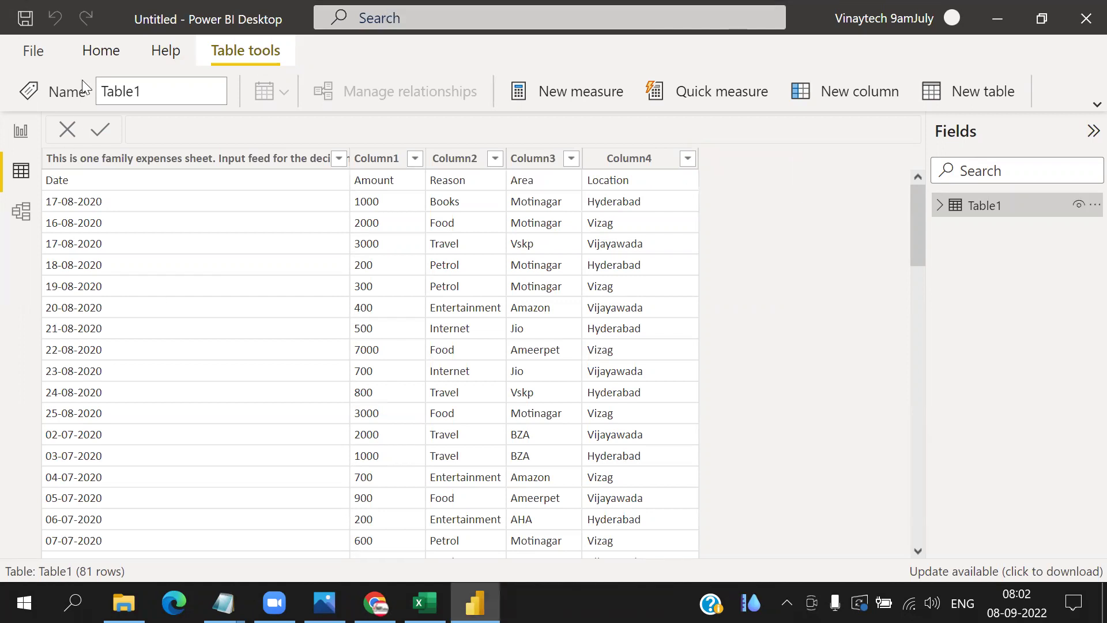
{"action": "left_click", "coordinate": [100, 53]}
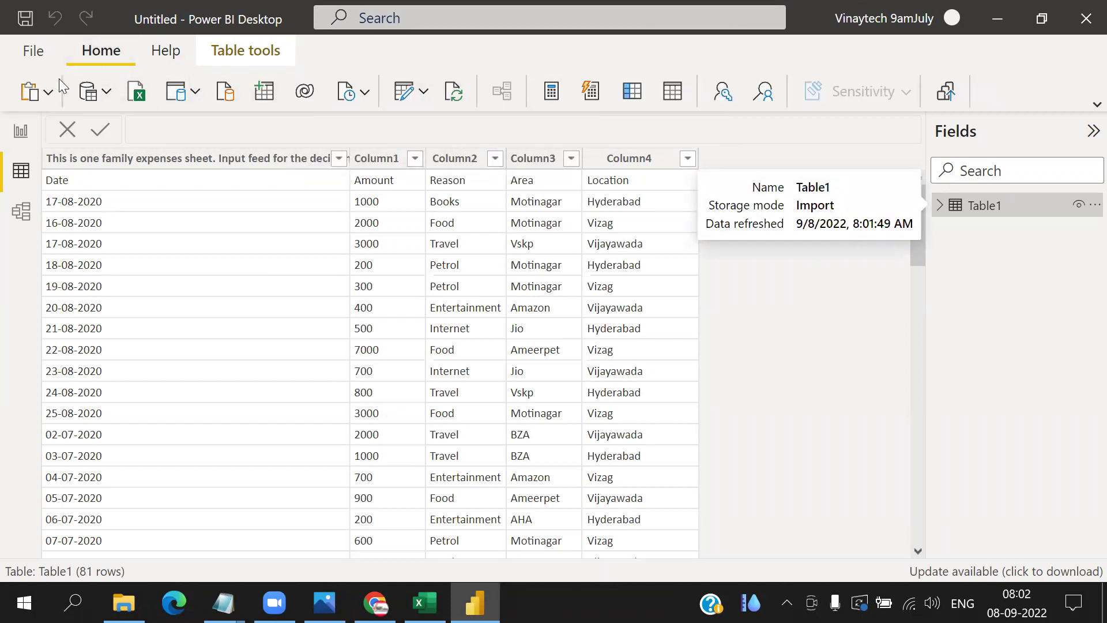
Step: Return to the Report view, open Power Query Editor with Transform data, and shrink it to a floating window
{"action": "left_click", "coordinate": [21, 131]}
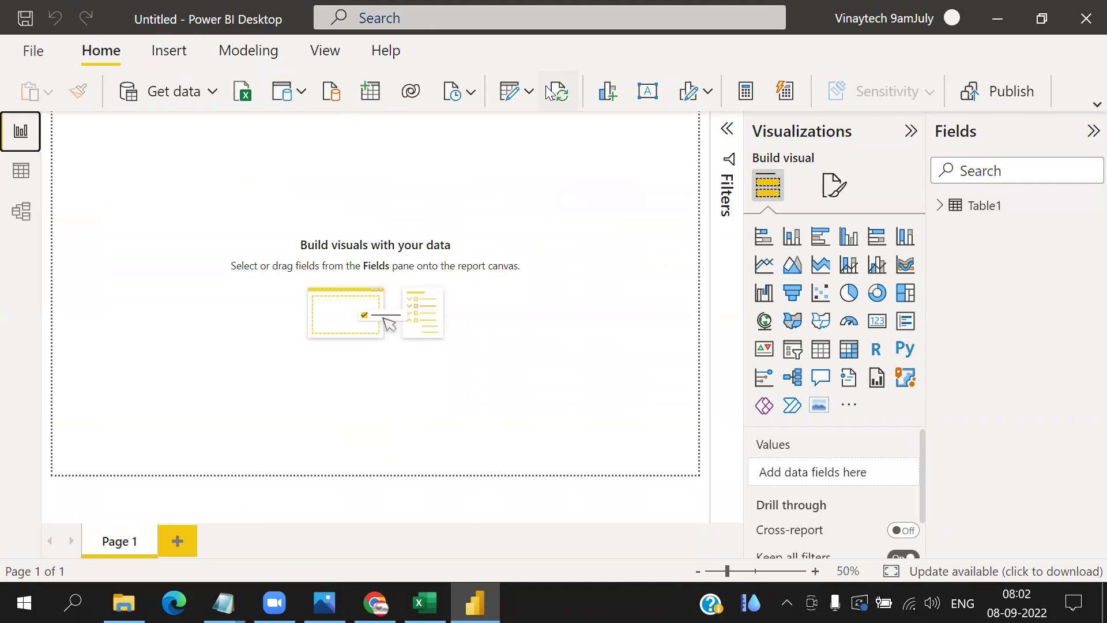
{"action": "left_click", "coordinate": [529, 91]}
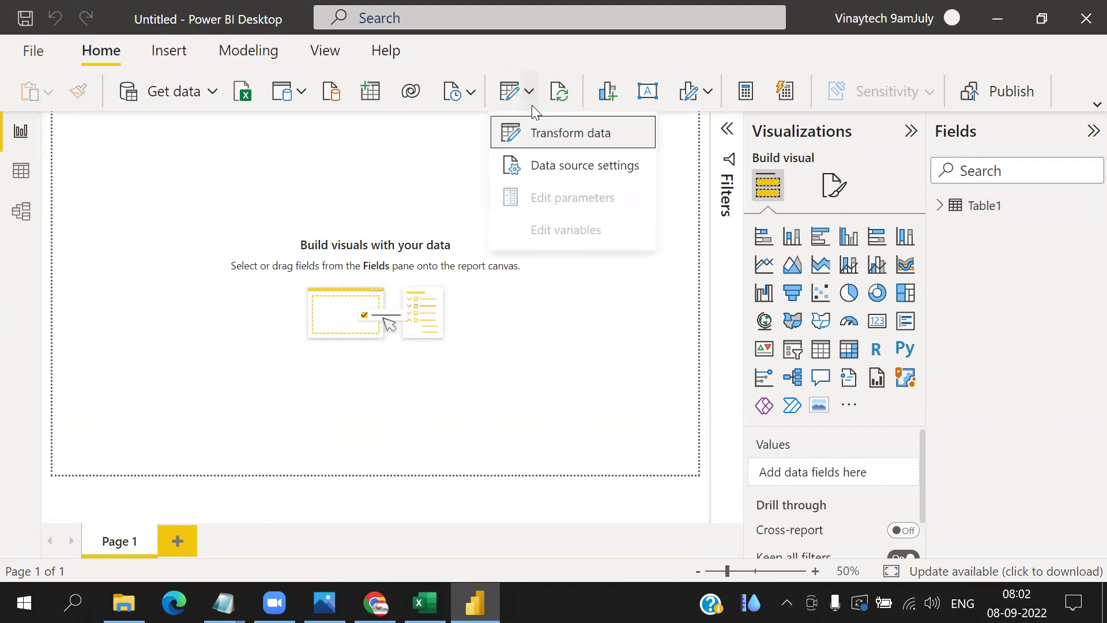
{"action": "left_click", "coordinate": [549, 138]}
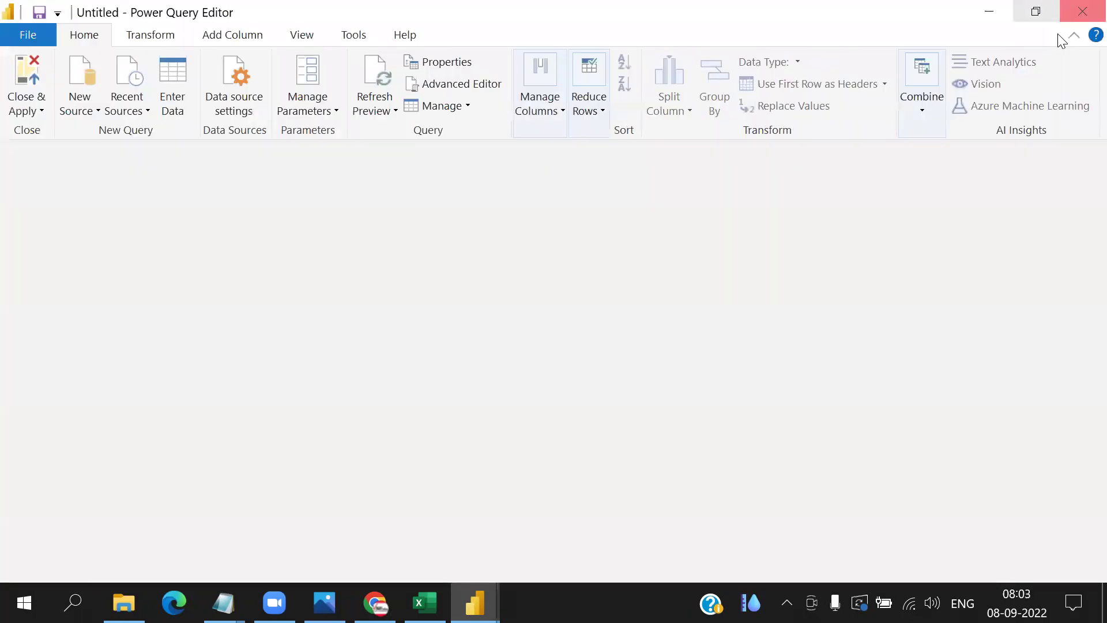
{"action": "left_click", "coordinate": [1036, 11]}
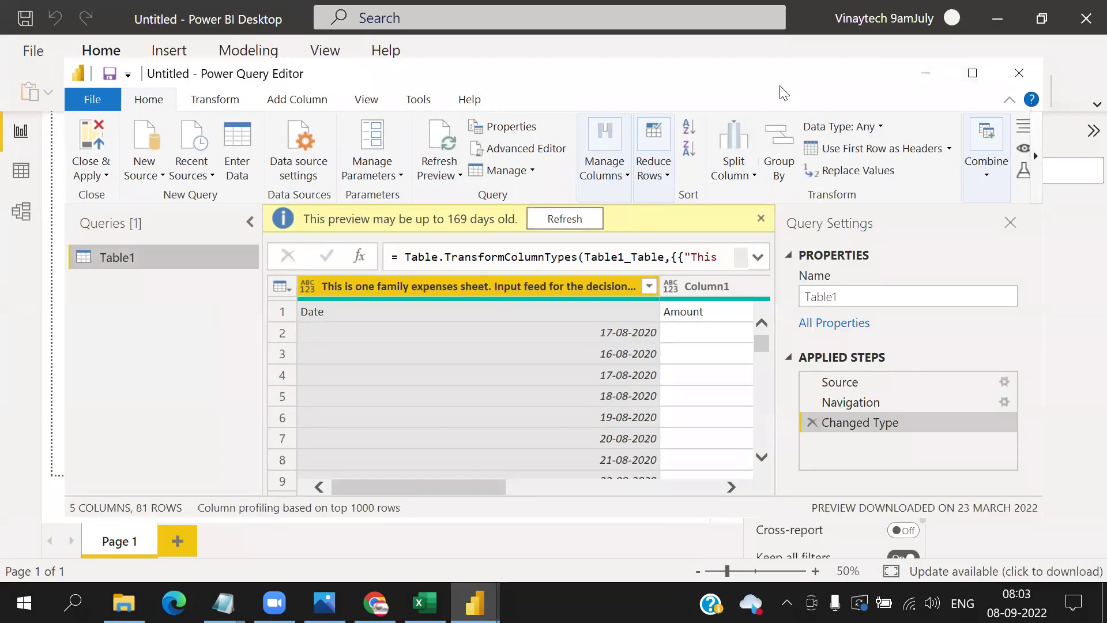
{"action": "left_click_drag", "start_coordinate": [783, 92], "coordinate": [805, 100]}
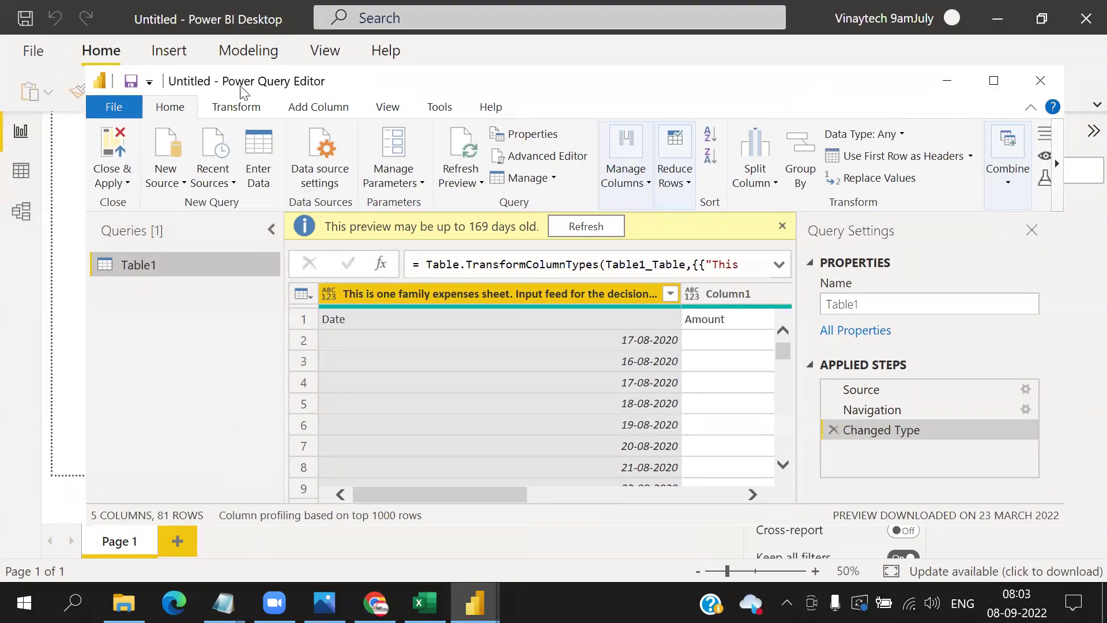
Step: Switch to the Notepad notes, highlight "Extract-->Transform" beside Power Query, and return to Power Query Editor
{"action": "left_click", "coordinate": [223, 603]}
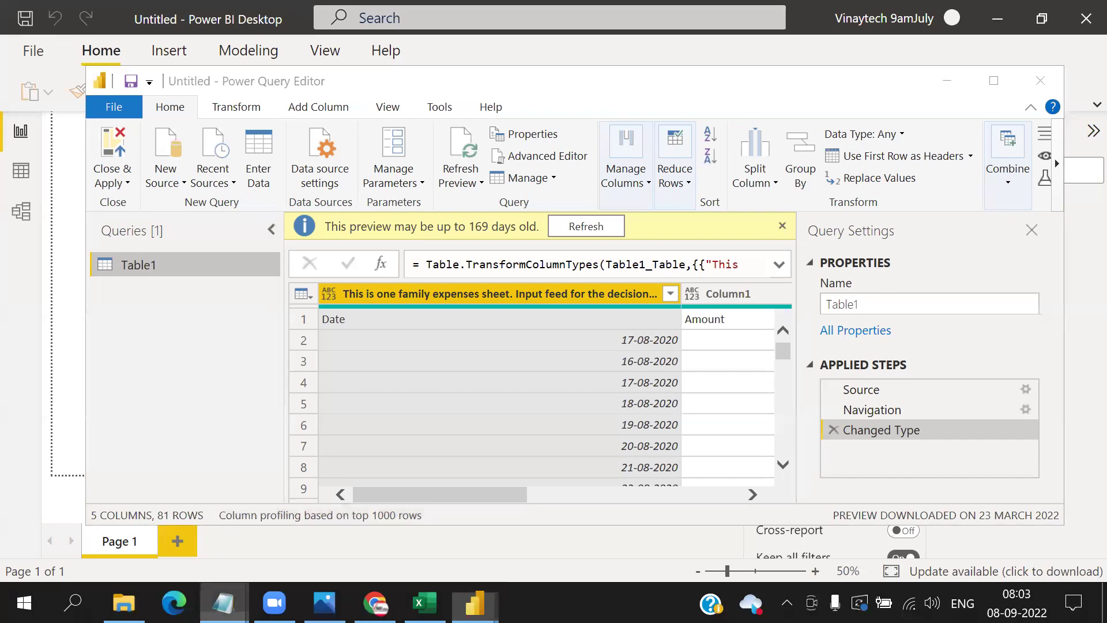
{"action": "left_click", "coordinate": [467, 538]}
{"action": "scroll", "coordinate": [450, 182], "scroll_direction": "up", "scroll_amount": 7}
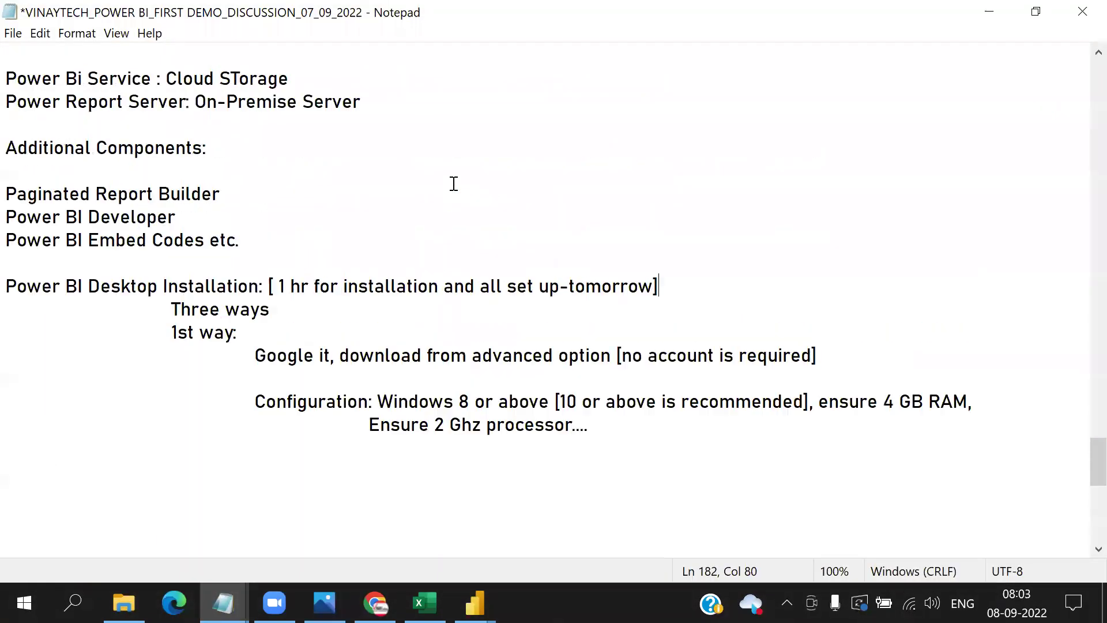
{"action": "left_click_drag", "start_coordinate": [534, 263], "coordinate": [714, 265]}
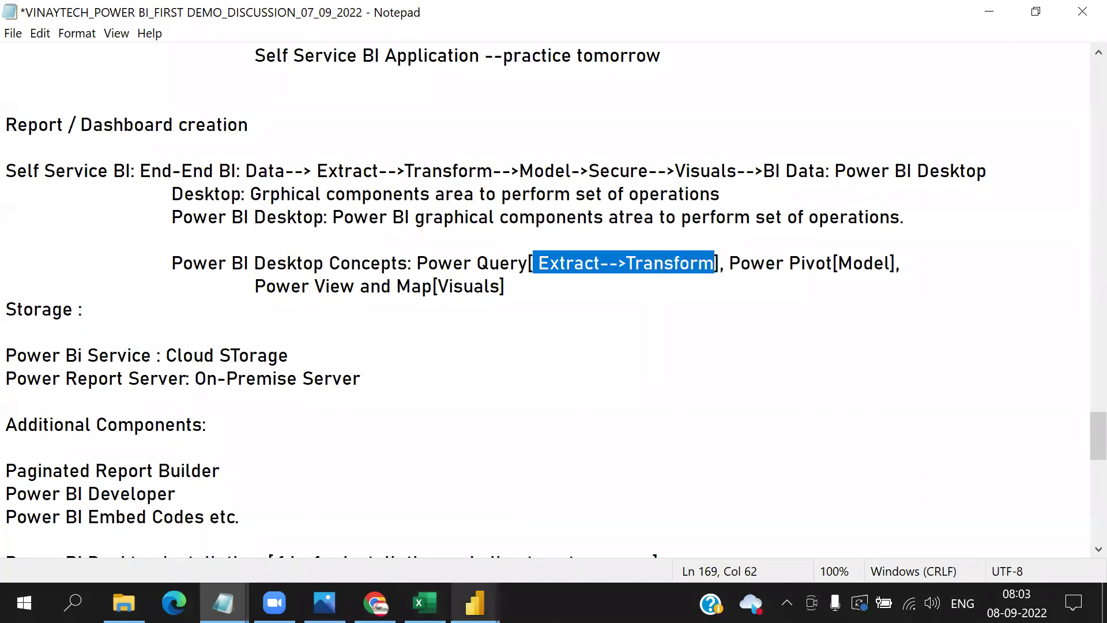
{"action": "mouse_move", "coordinate": [475, 603]}
{"action": "left_click", "coordinate": [585, 548]}
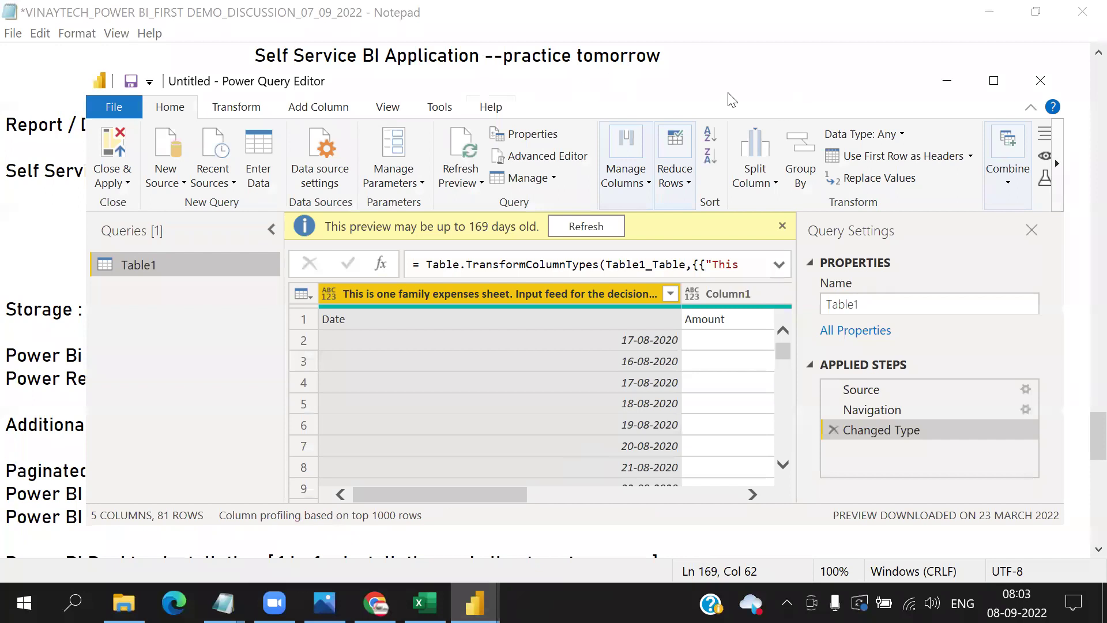
{"action": "left_click", "coordinate": [972, 12]}
{"action": "key", "text": "alt+Tab"}
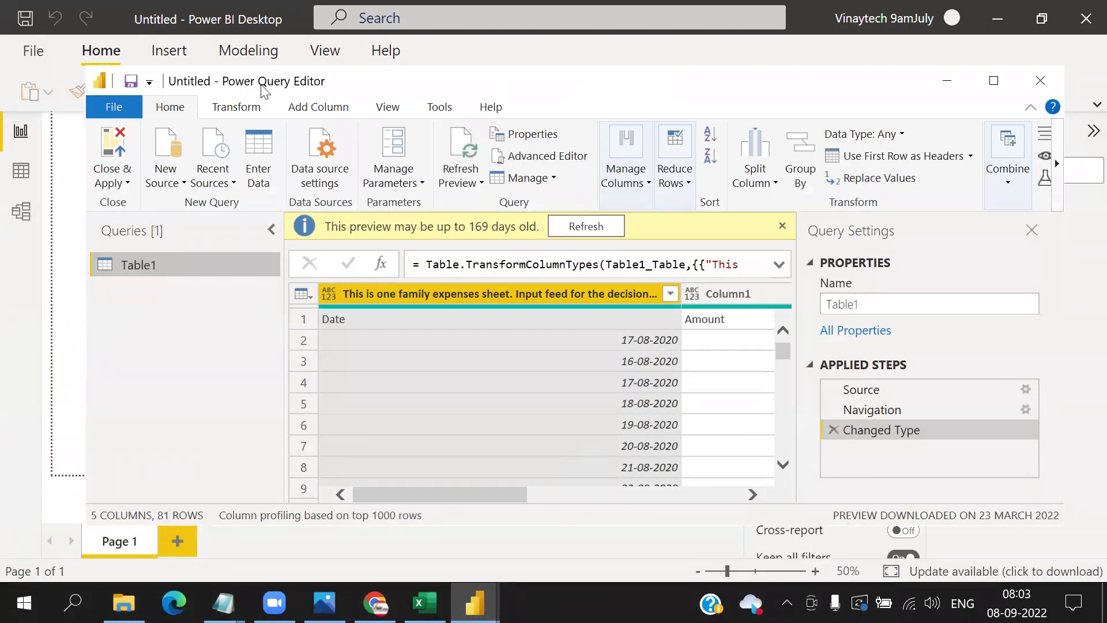
Step: Maximize Power Query Editor and use the first row of Table1 as headers
{"action": "double_click", "coordinate": [397, 82]}
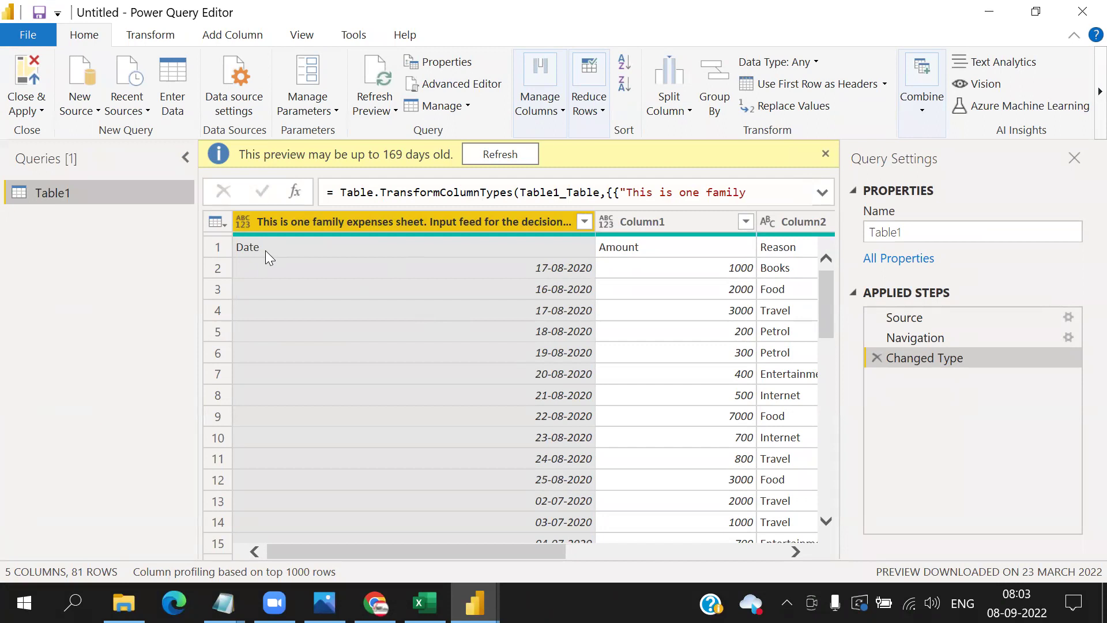
{"action": "left_click", "coordinate": [224, 224]}
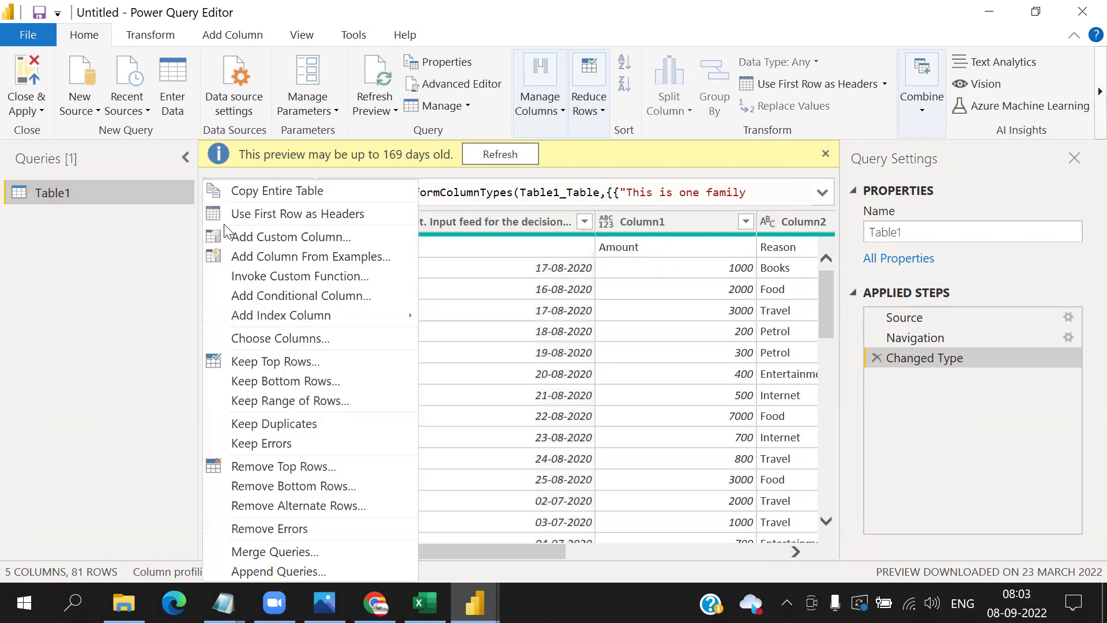
{"action": "left_click", "coordinate": [298, 217]}
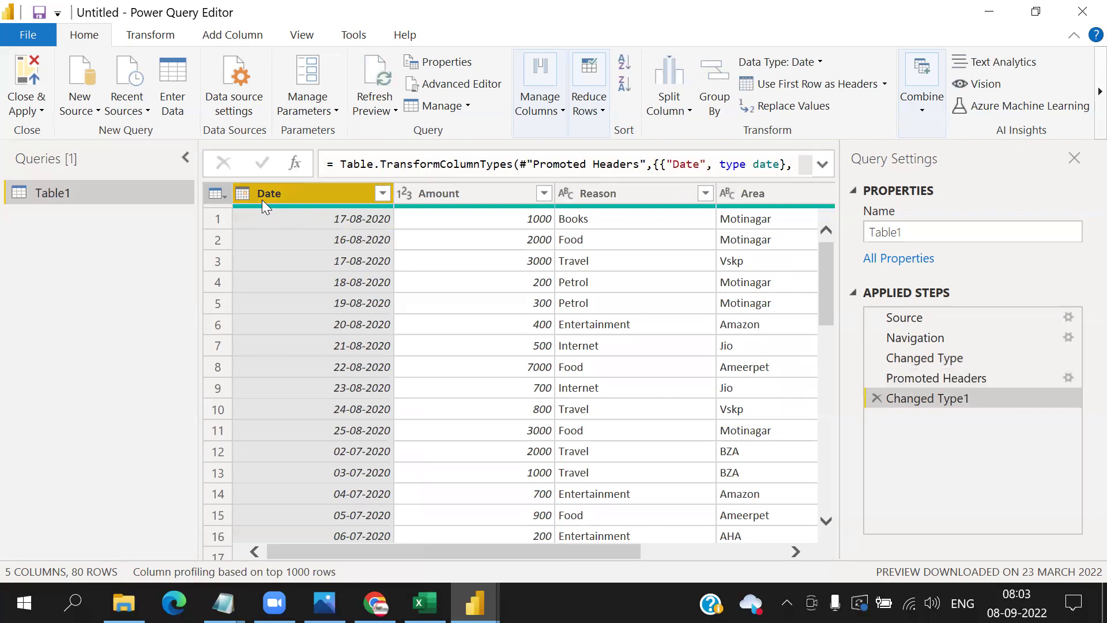